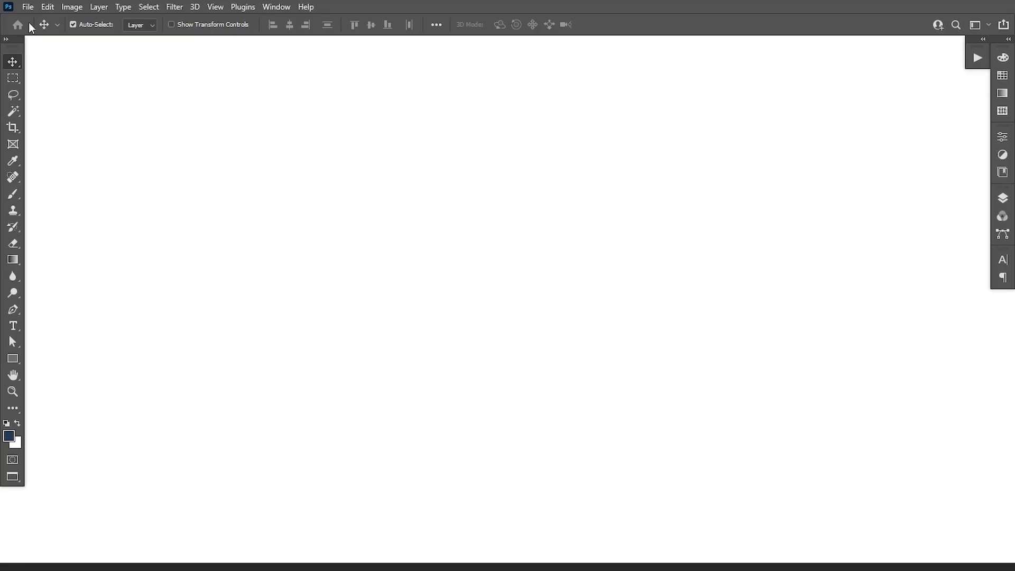
Create the 'Food restaurant banner design' document at 3556 × 2000 px and 300 ppi
click(28, 7)
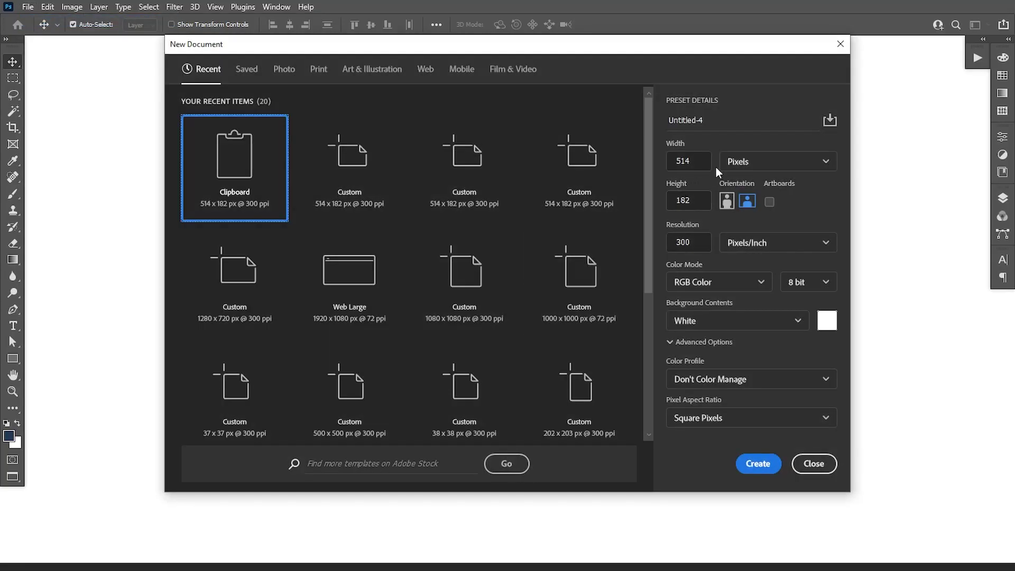
click(707, 121)
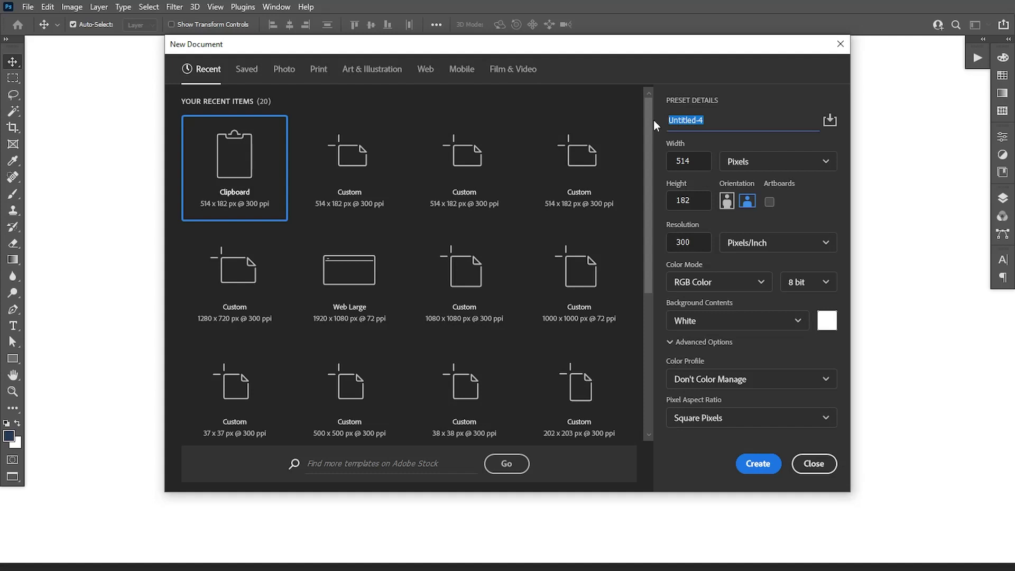
text(Food restaurant banner design)
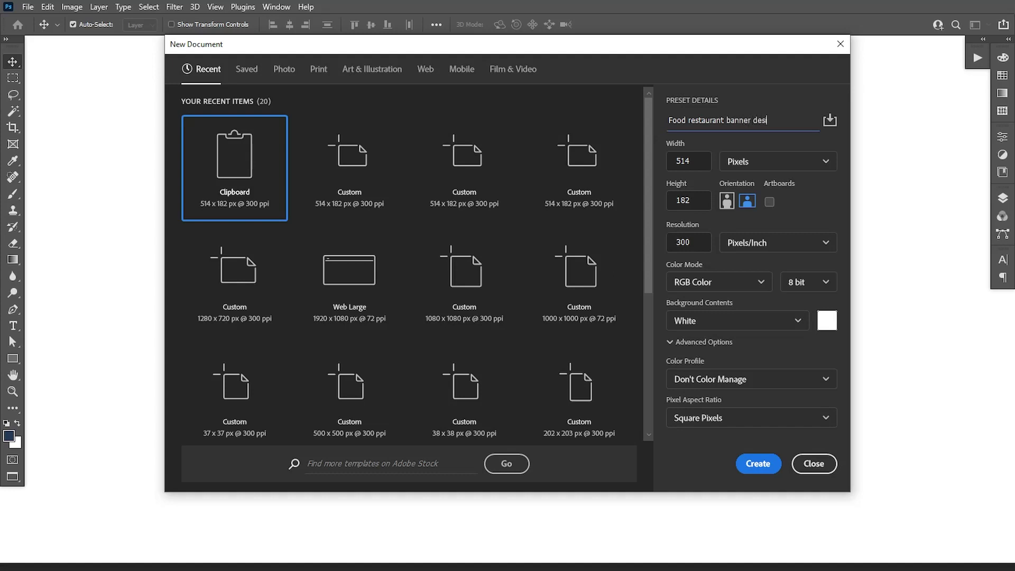
click(690, 163)
text(3556)
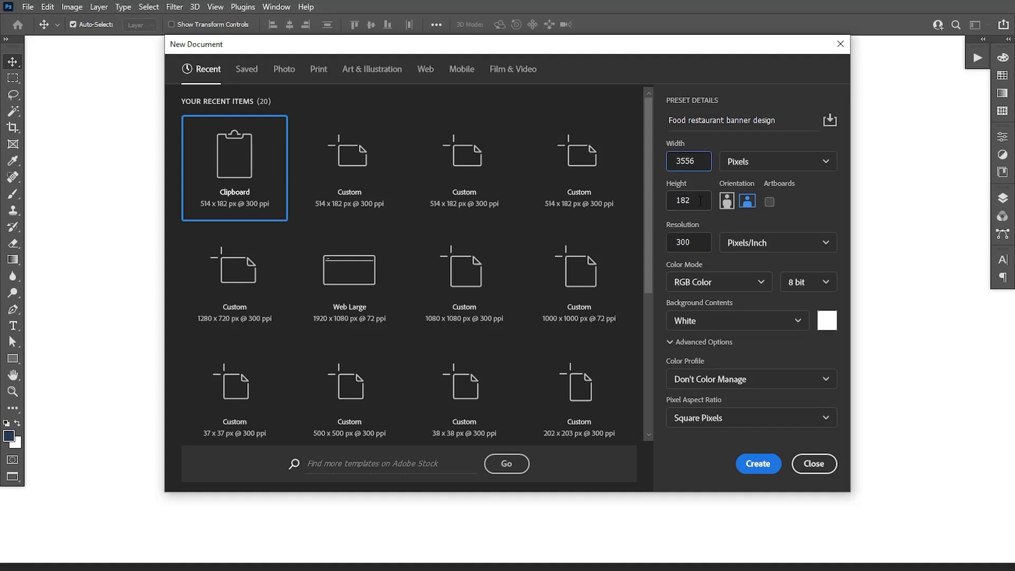
click(701, 201)
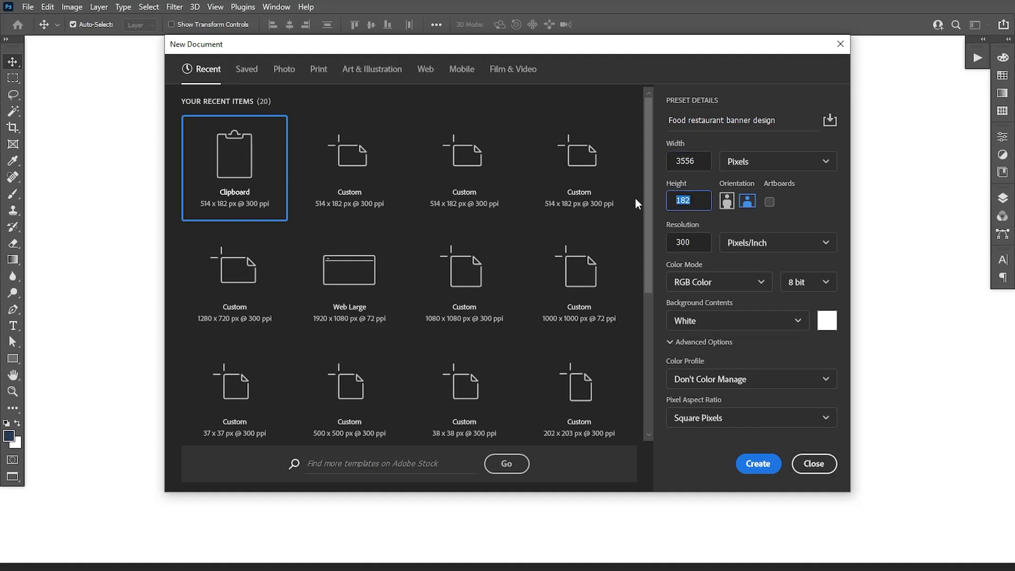
text(2000)
click(756, 463)
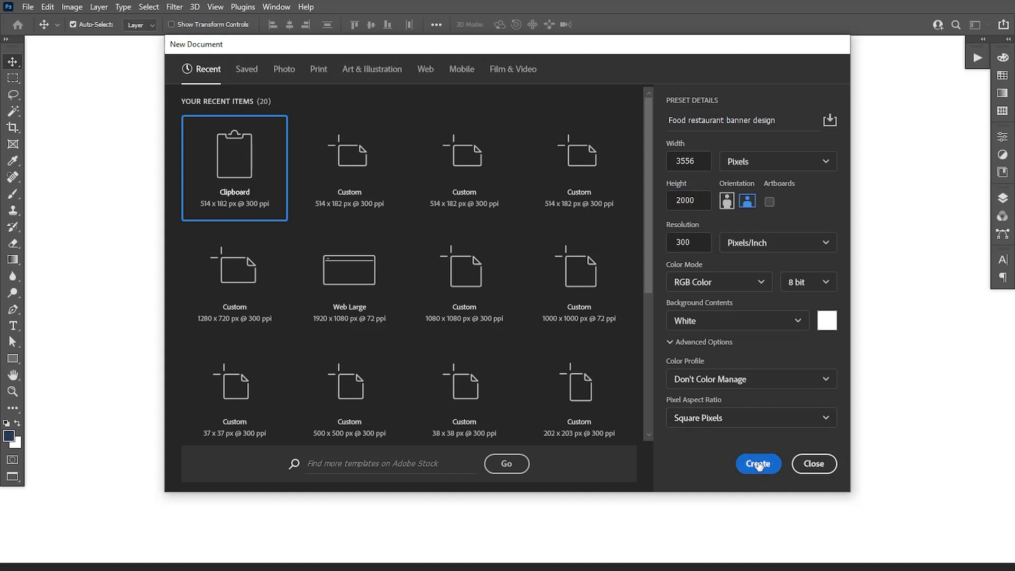
Add a Solid Color fill layer in off-white #f3f1f0 over the whole canvas
click(1002, 199)
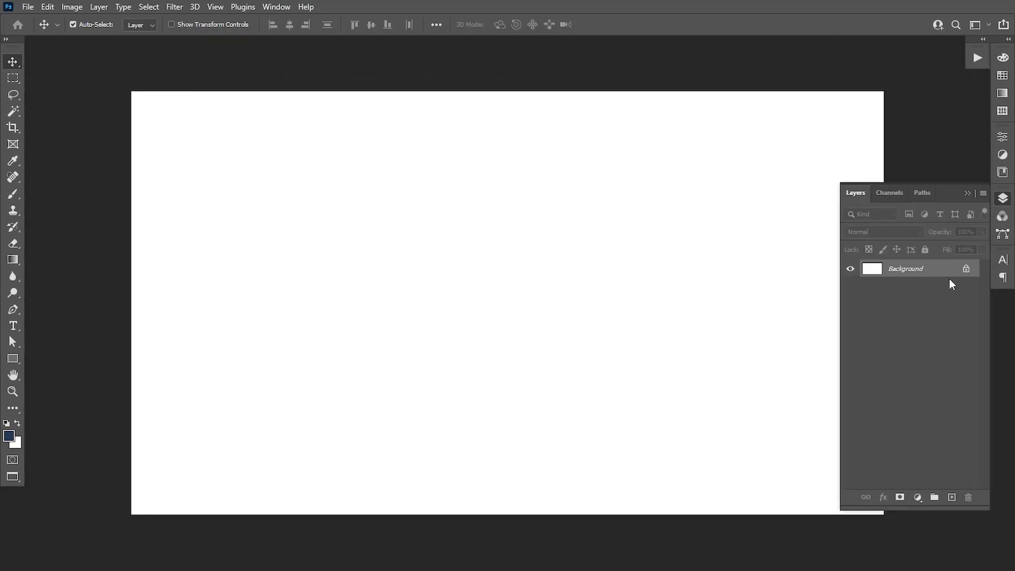
click(918, 498)
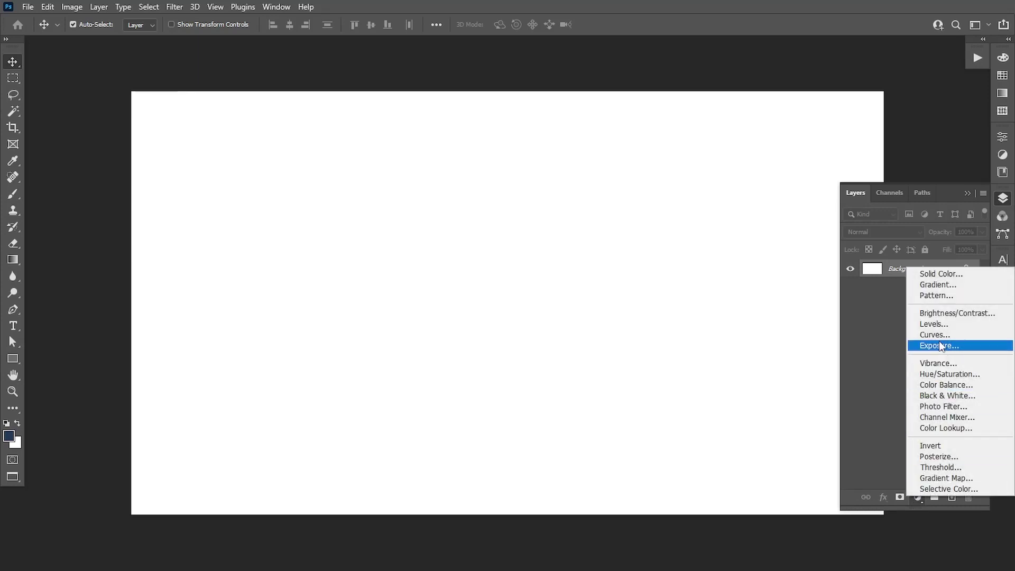
click(937, 275)
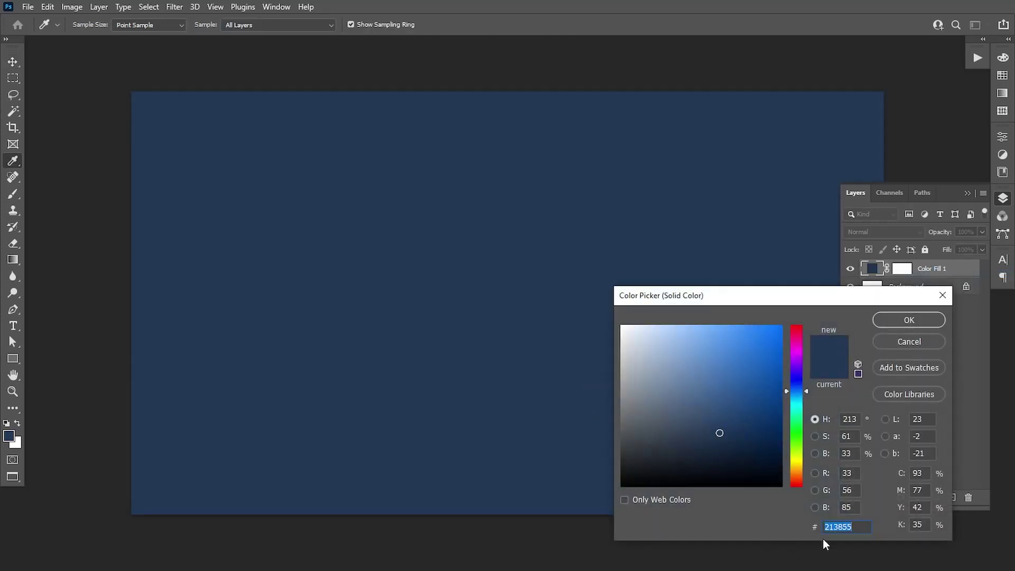
text(f3f1)
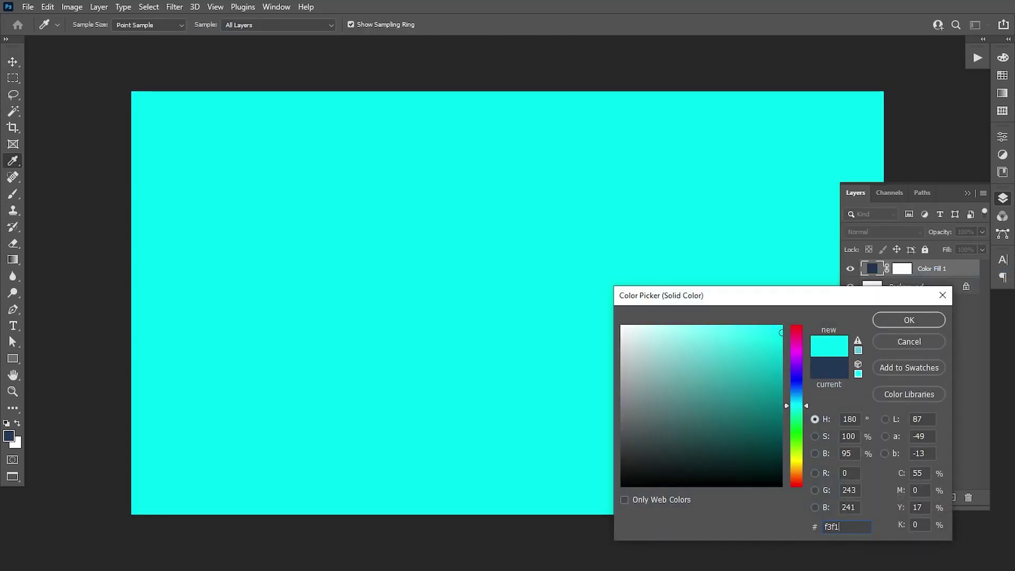
text(f0)
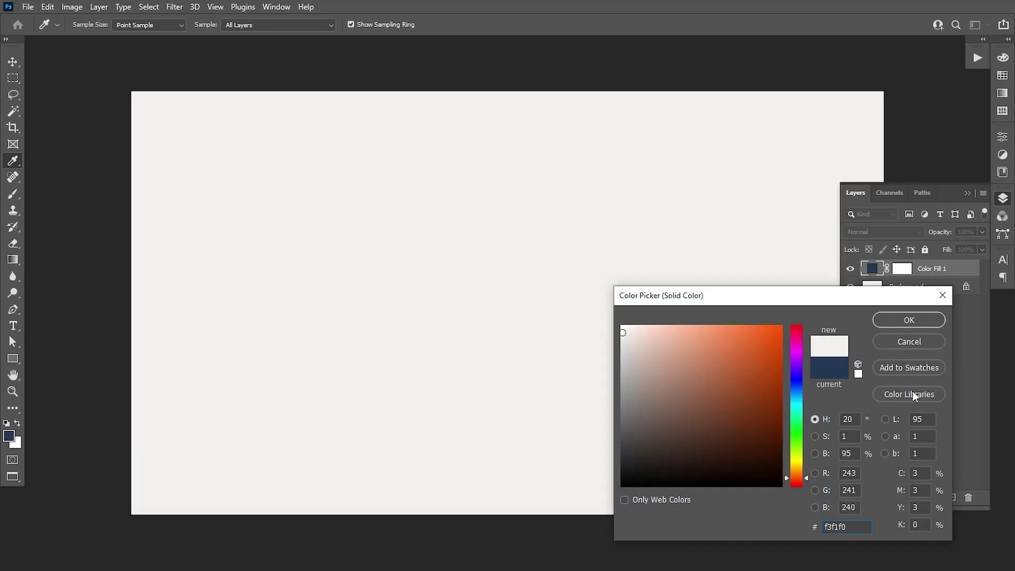
click(899, 319)
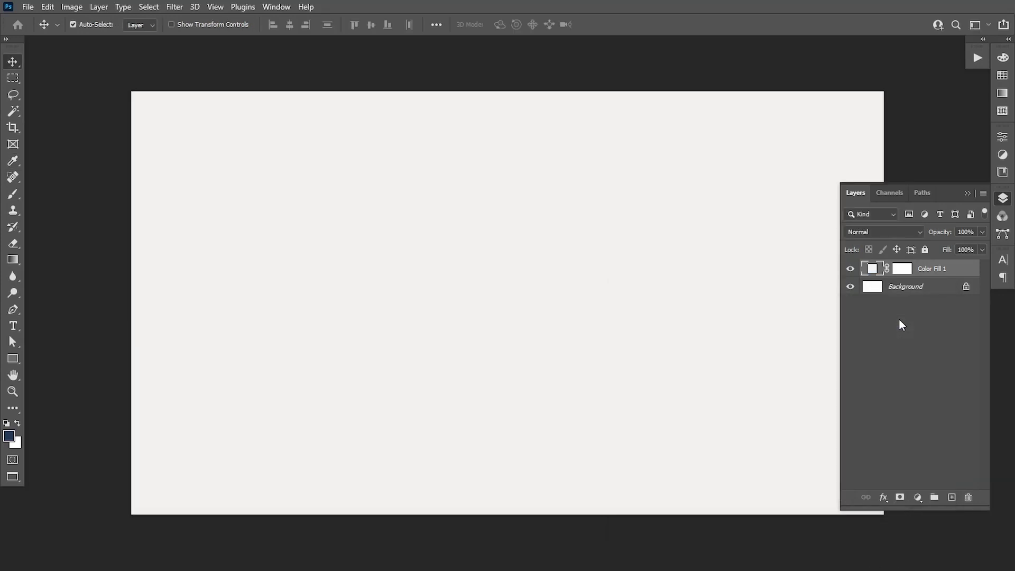
click(968, 193)
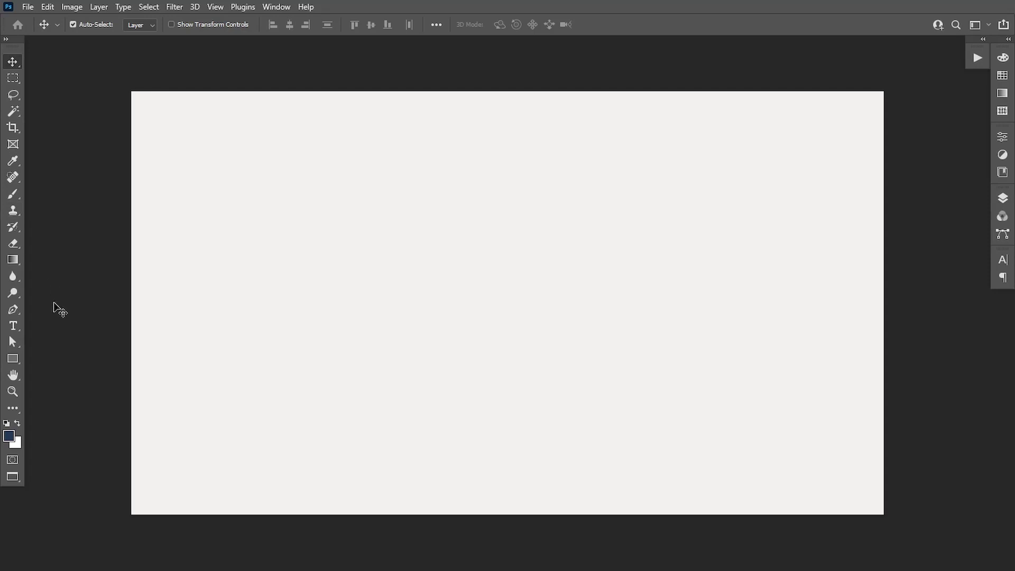
Pen a closed wave path rising from the canvas bottom, cresting, and running off the lower right
click(14, 309)
drag(544, 323, 414, 291)
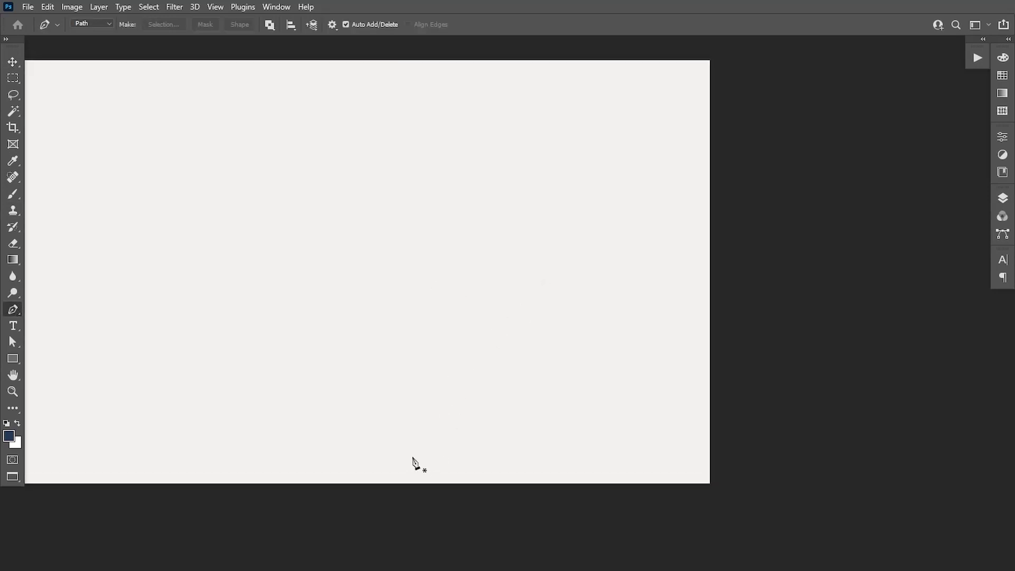
click(454, 479)
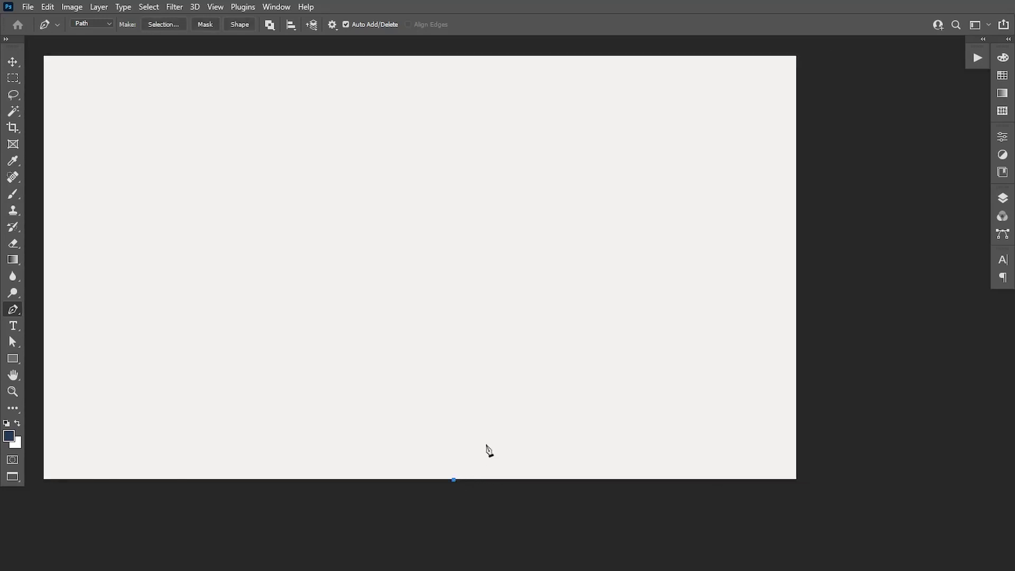
drag(476, 423, 460, 376)
drag(516, 192, 690, 252)
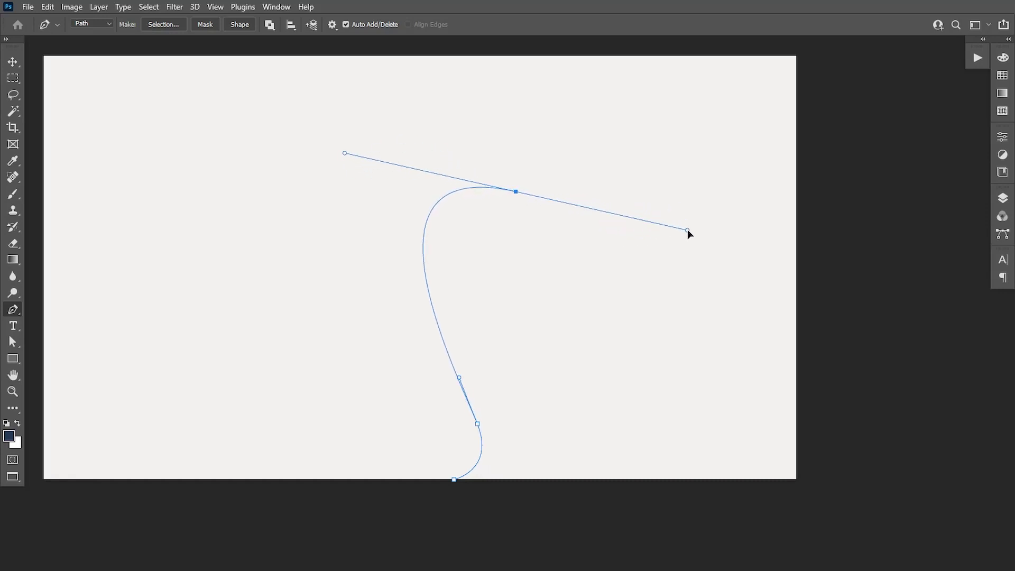
alt+click(516, 192)
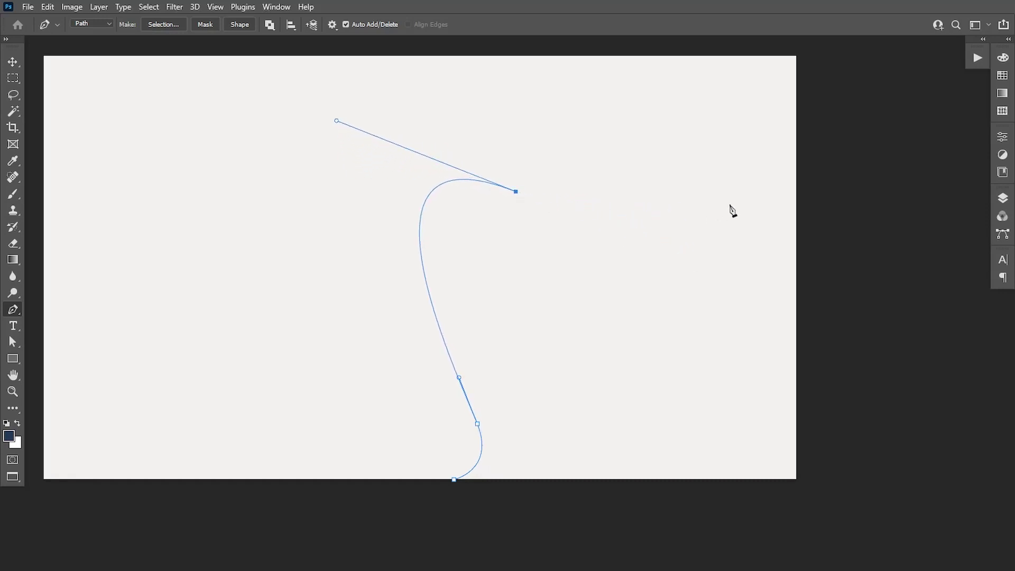
drag(714, 206, 794, 168)
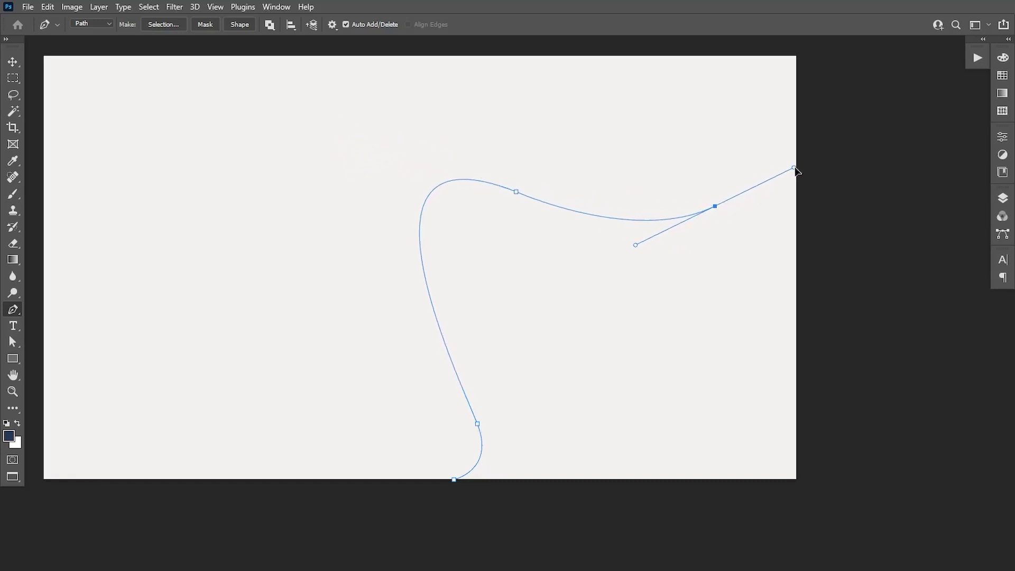
click(820, 218)
click(831, 486)
click(742, 517)
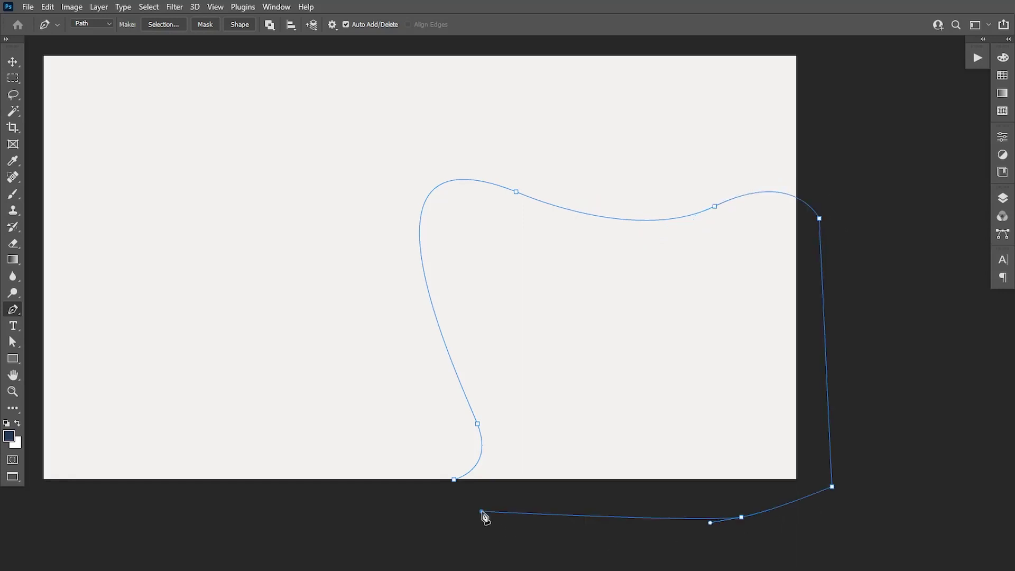
click(482, 512)
click(454, 479)
Refine the wave's curves by adjusting the top, bottom, and right-crest anchor points
ctrl+click(516, 193)
drag(335, 122, 335, 123)
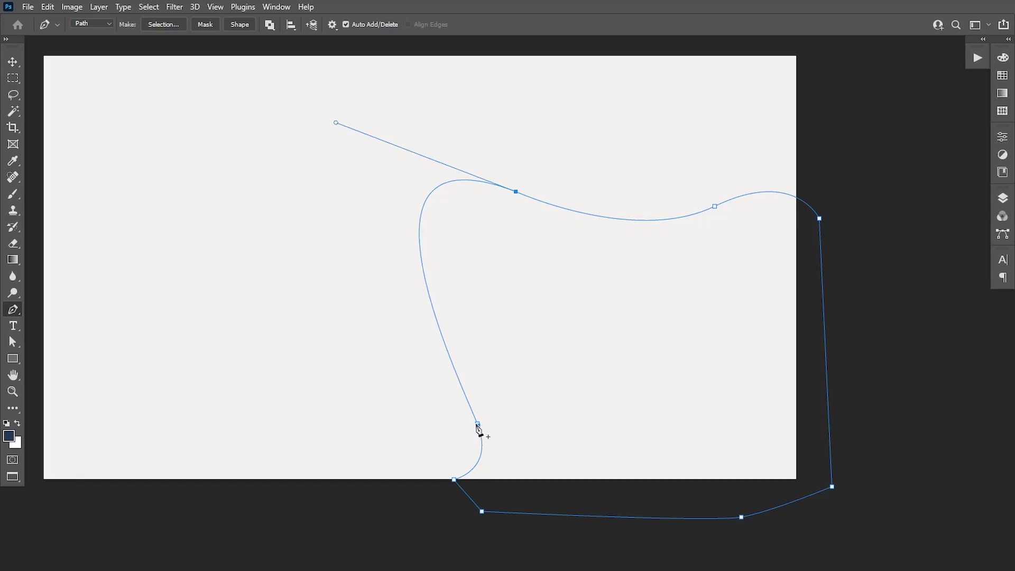
ctrl+click(477, 423)
drag(455, 480, 497, 475)
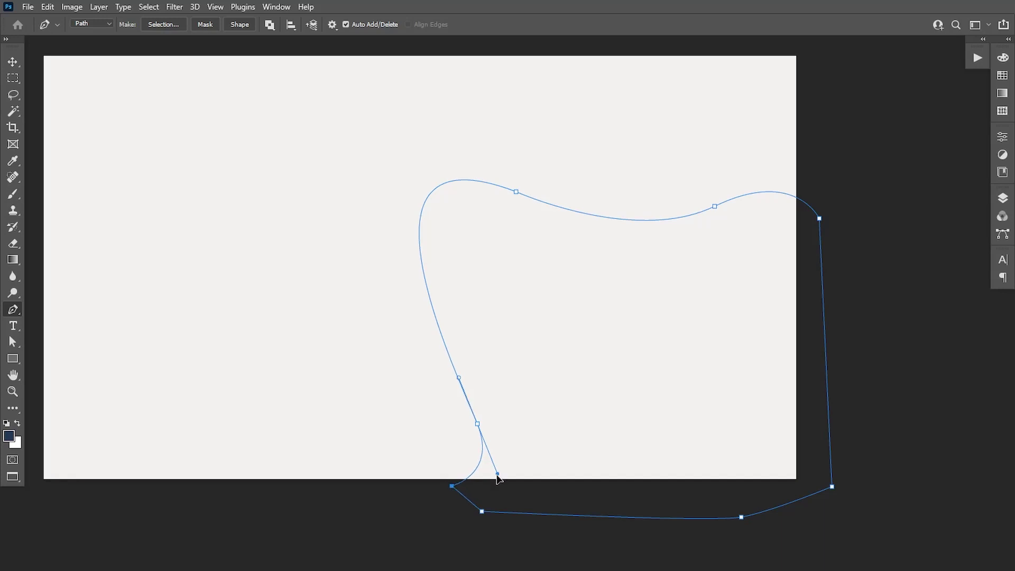
ctrl+click(716, 207)
drag(795, 168, 805, 160)
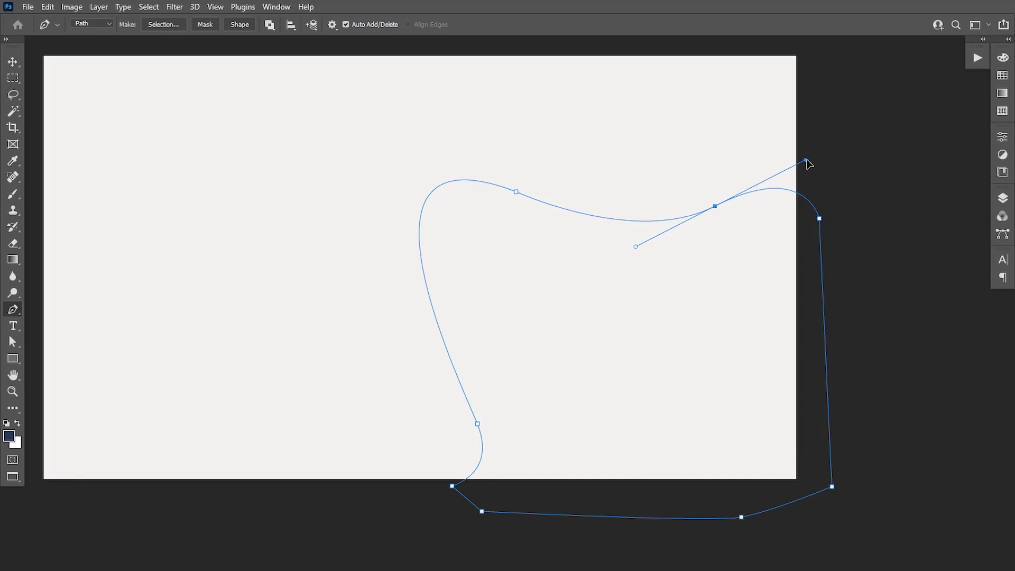
click(1003, 197)
click(922, 496)
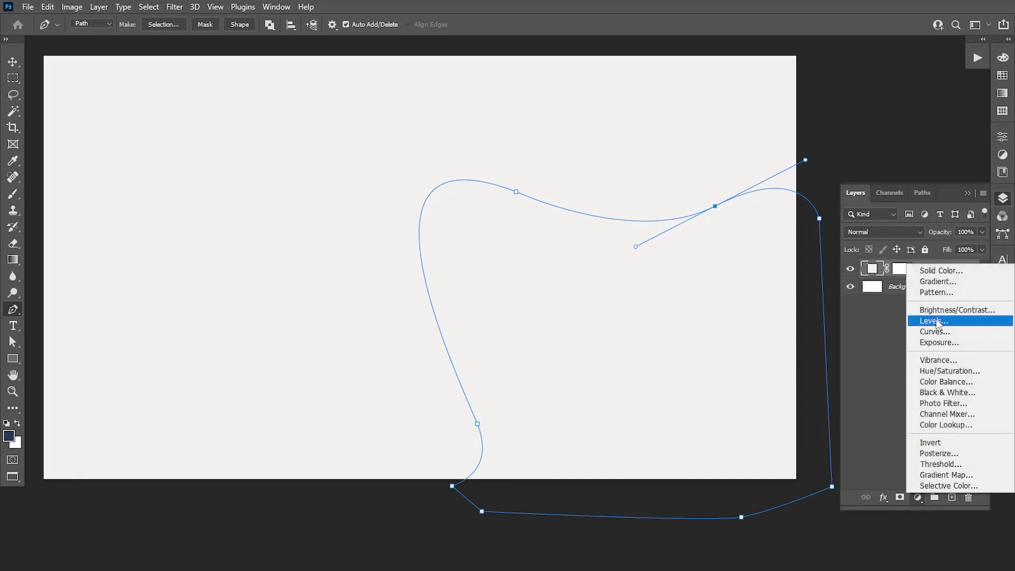
Fill the wave path with a light grey #d8d8d8 Solid Color layer
click(936, 269)
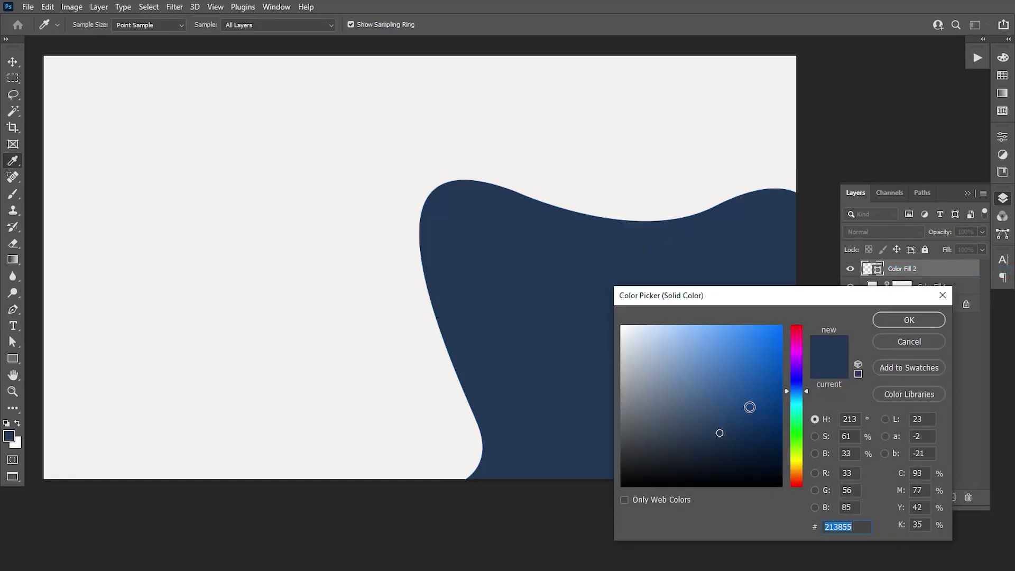
click(621, 410)
drag(602, 397, 608, 350)
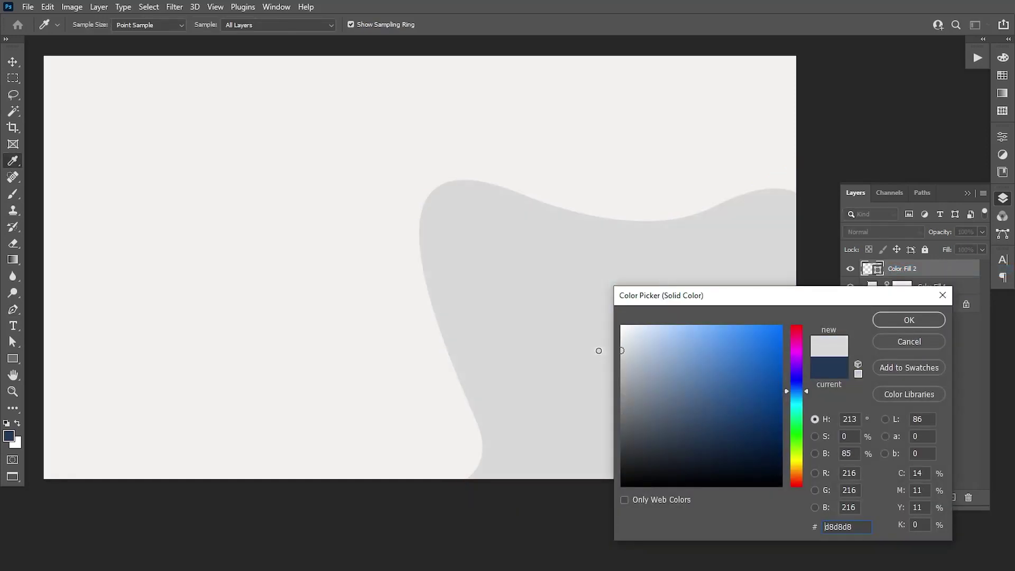
click(909, 320)
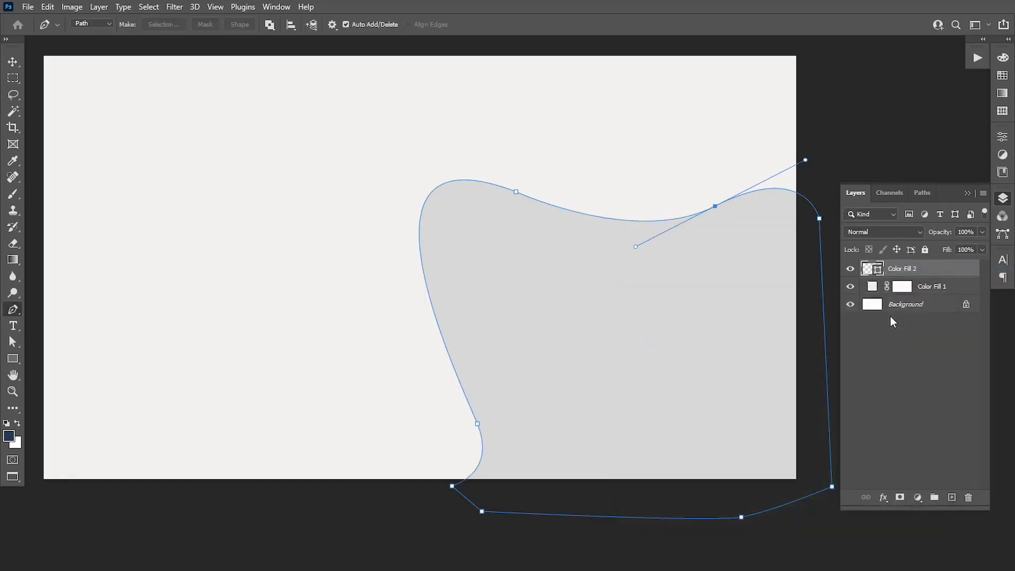
click(921, 288)
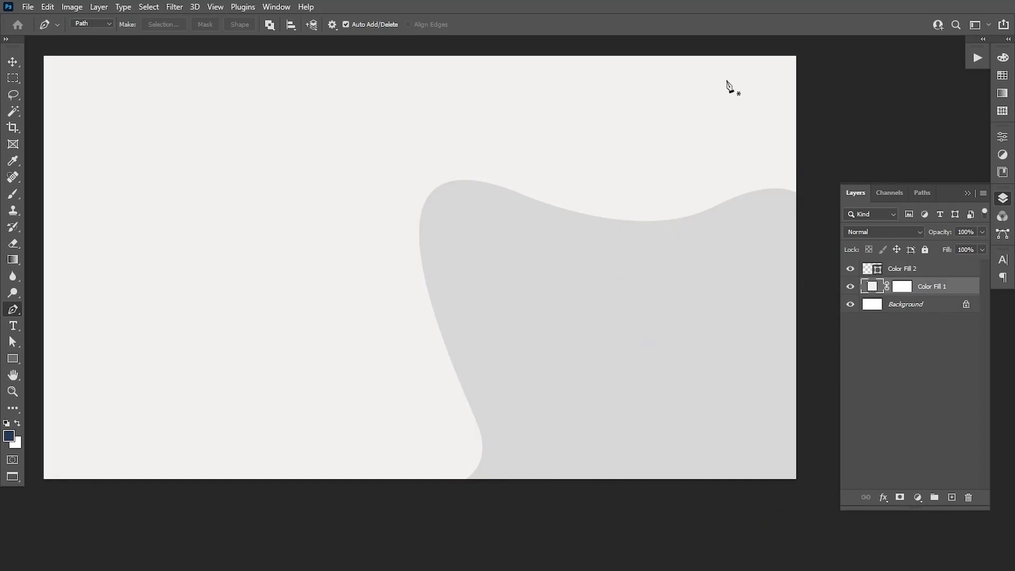
scroll(735, 79, up, 1)
Start a larger wave path at the top, curving down the left around the grey wave
click(768, 56)
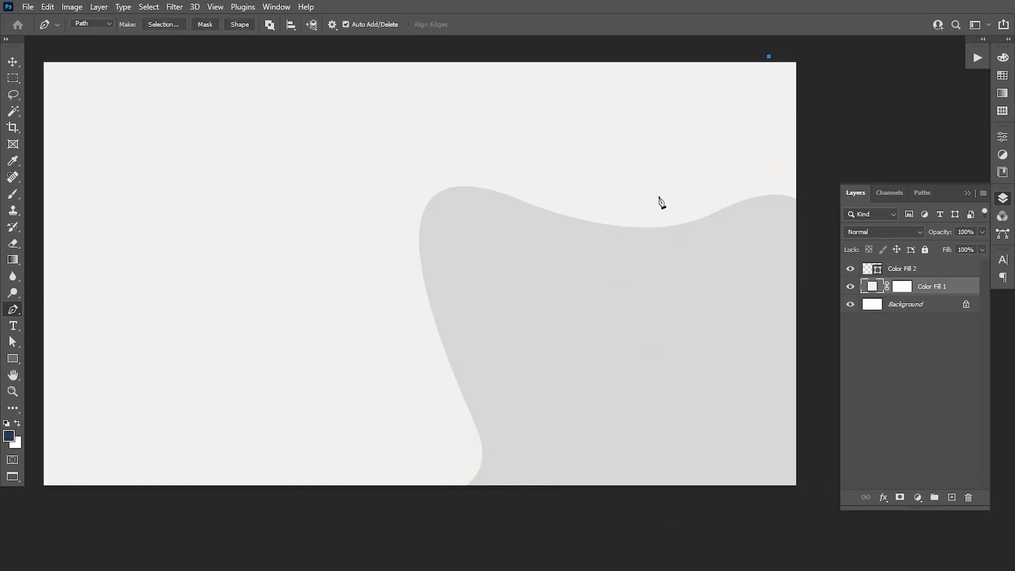
drag(680, 208, 553, 232)
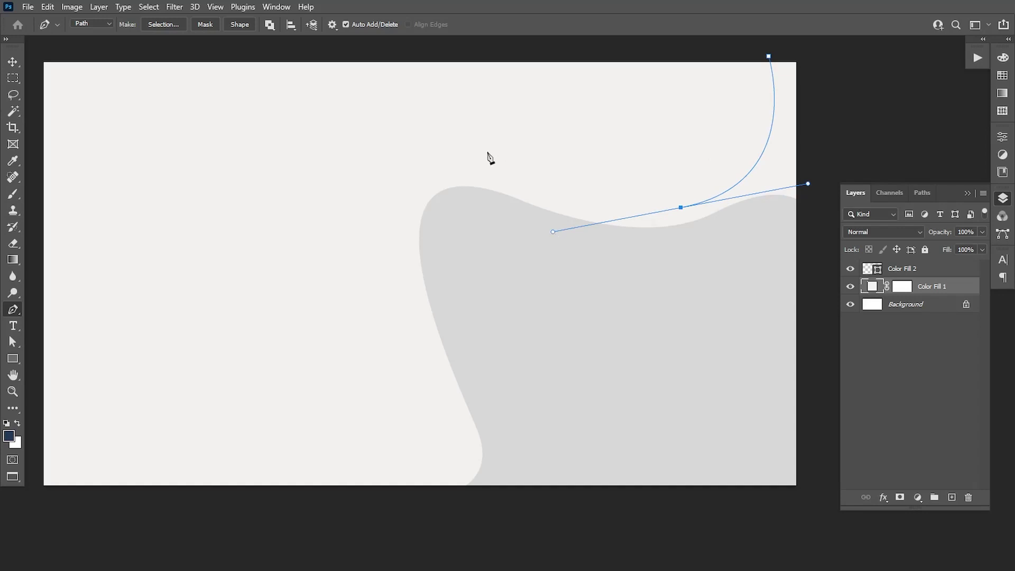
click(450, 138)
drag(389, 223, 422, 386)
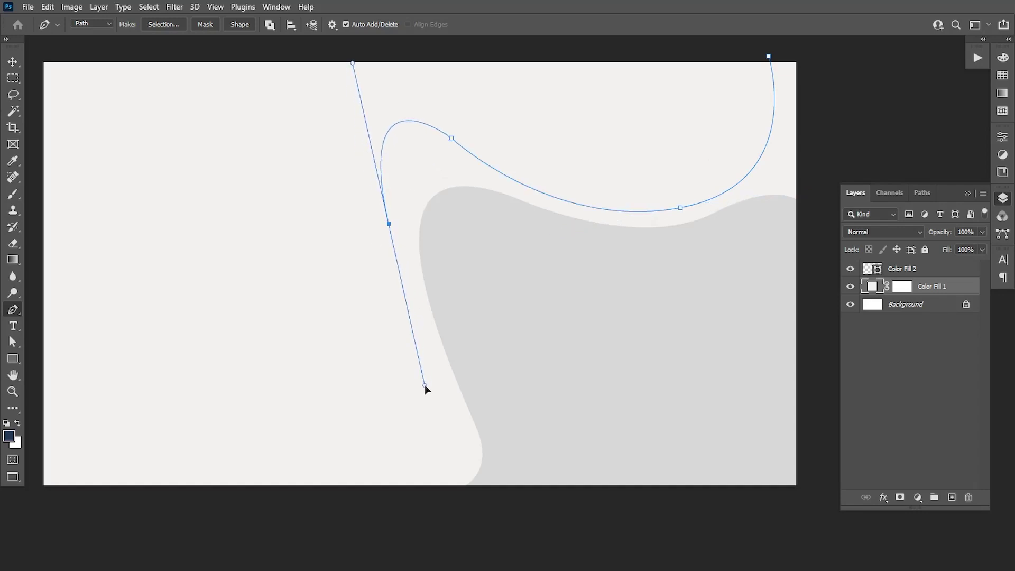
mouse_move(444, 485)
mouse_down()
mouse_move(424, 482)
mouse_move(400, 432)
mouse_up()
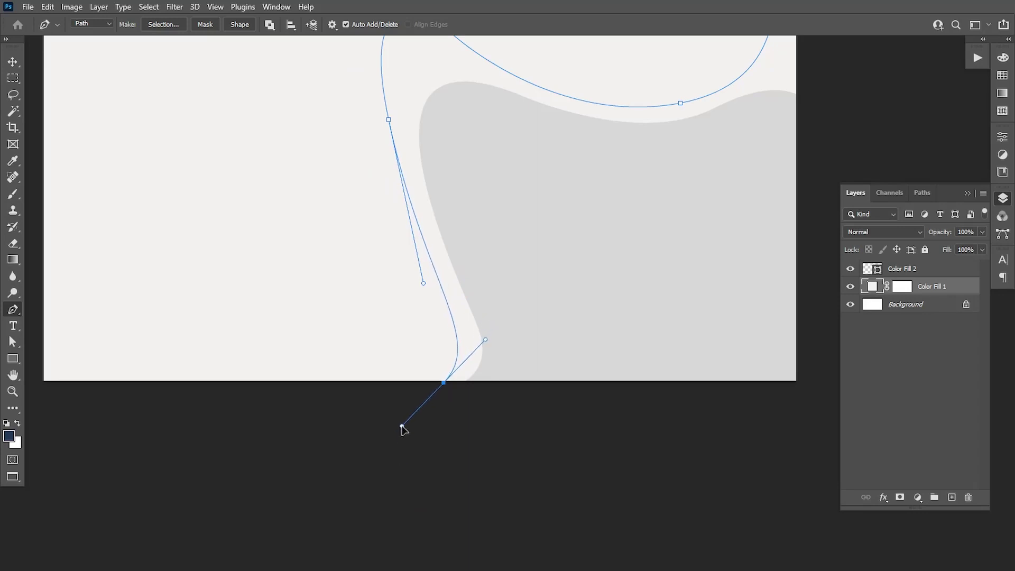
alt+click(443, 381)
click(508, 472)
click(611, 483)
Run the path along the bottom and up the right edge, then close it at its start
drag(742, 482, 751, 482)
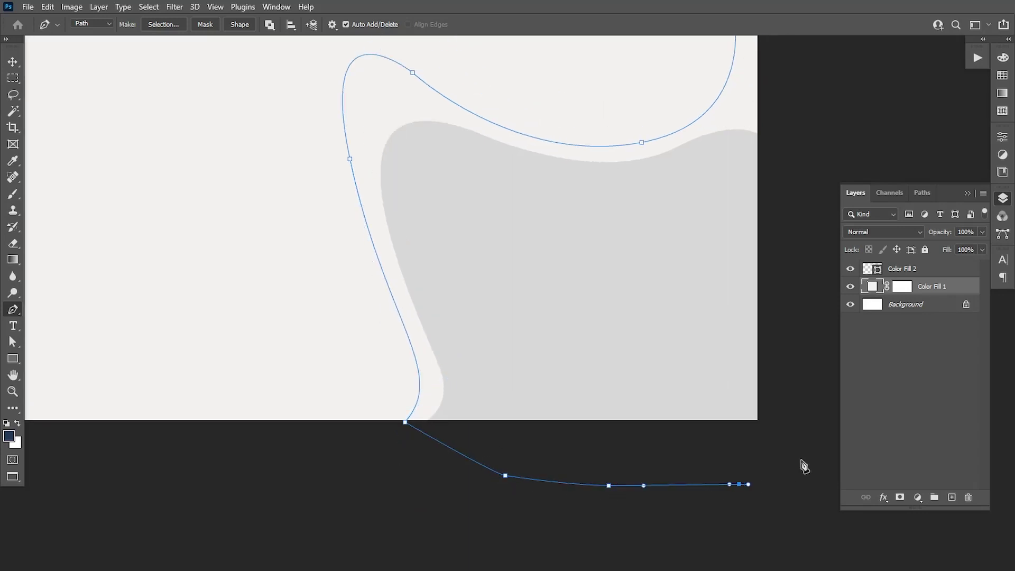
click(737, 456)
drag(732, 197, 717, 301)
click(720, 153)
click(682, 113)
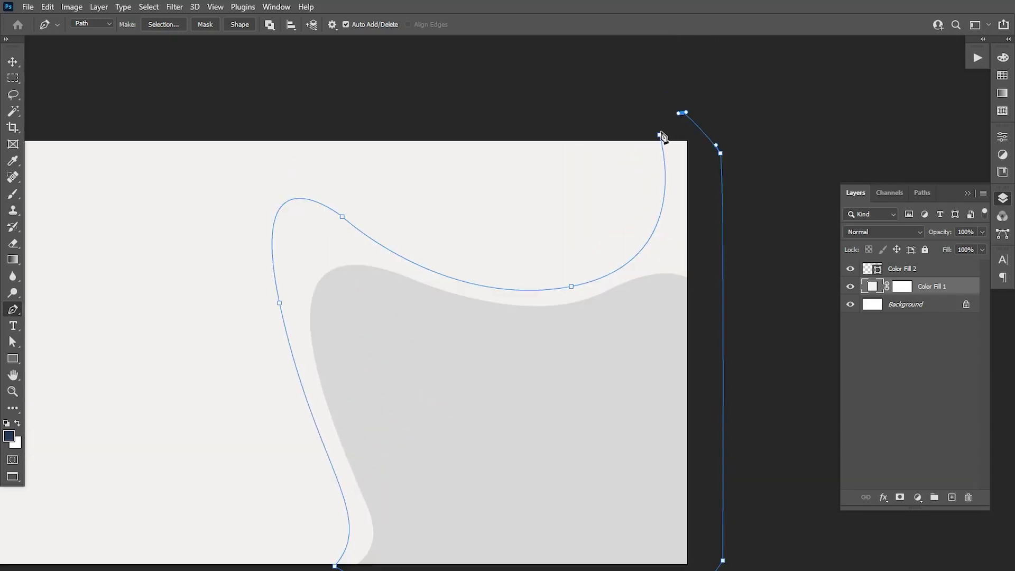
click(660, 135)
drag(641, 313, 643, 283)
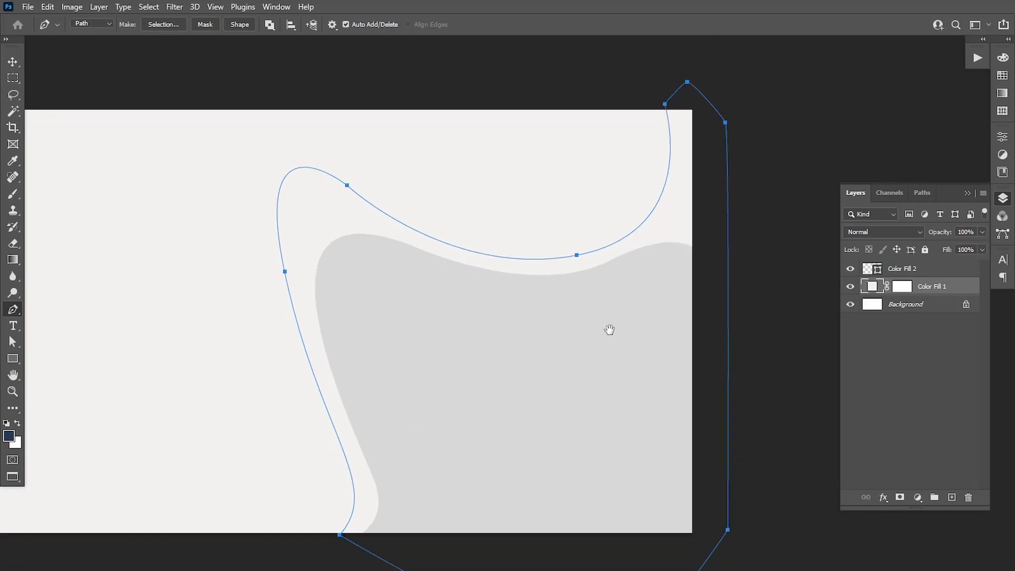
drag(609, 330, 630, 304)
click(916, 497)
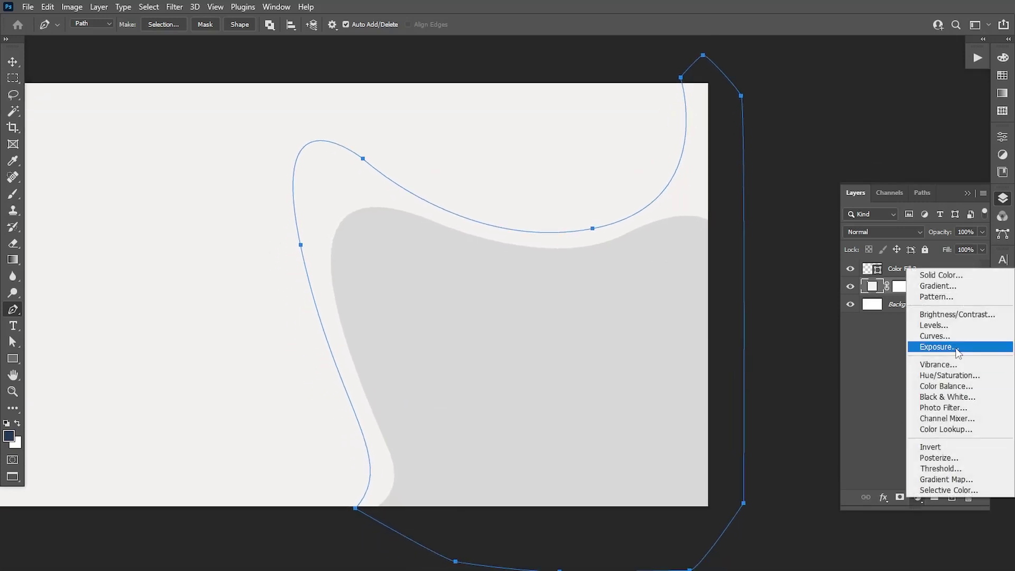
Fill the larger wave with a black-to-transparent Gradient fill layer angled about 130°
click(930, 287)
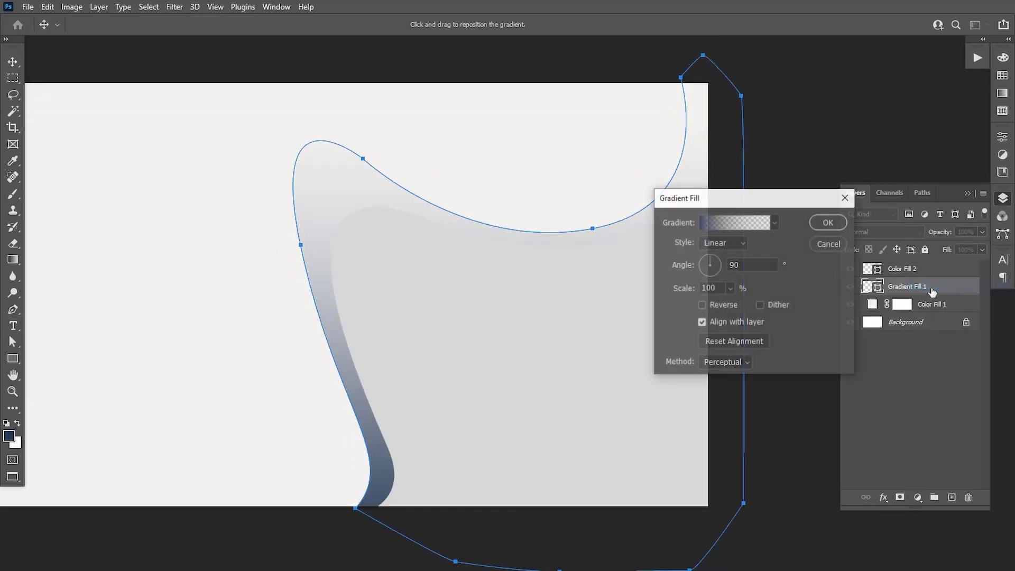
click(705, 224)
double_click(606, 378)
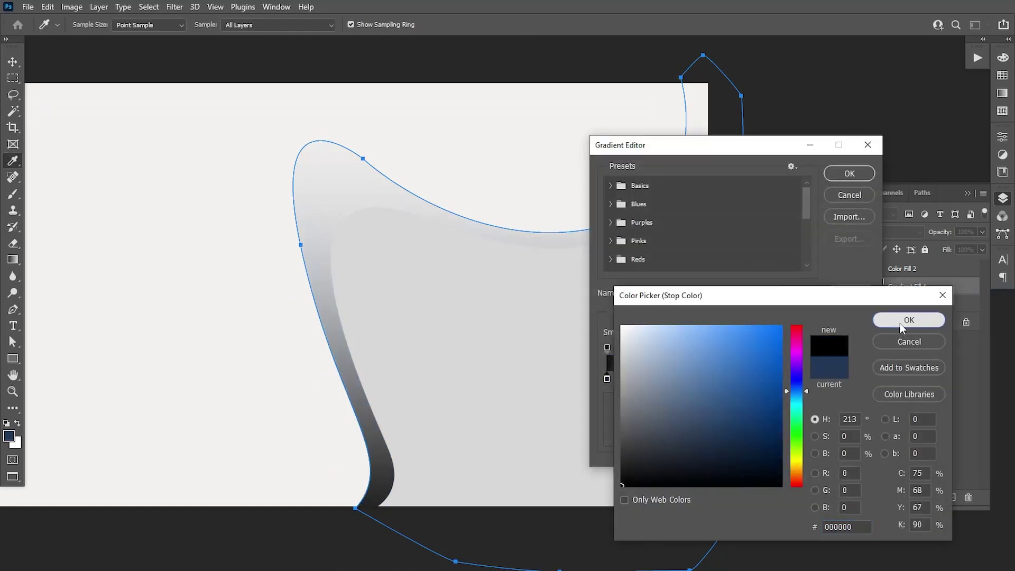
click(900, 322)
click(850, 173)
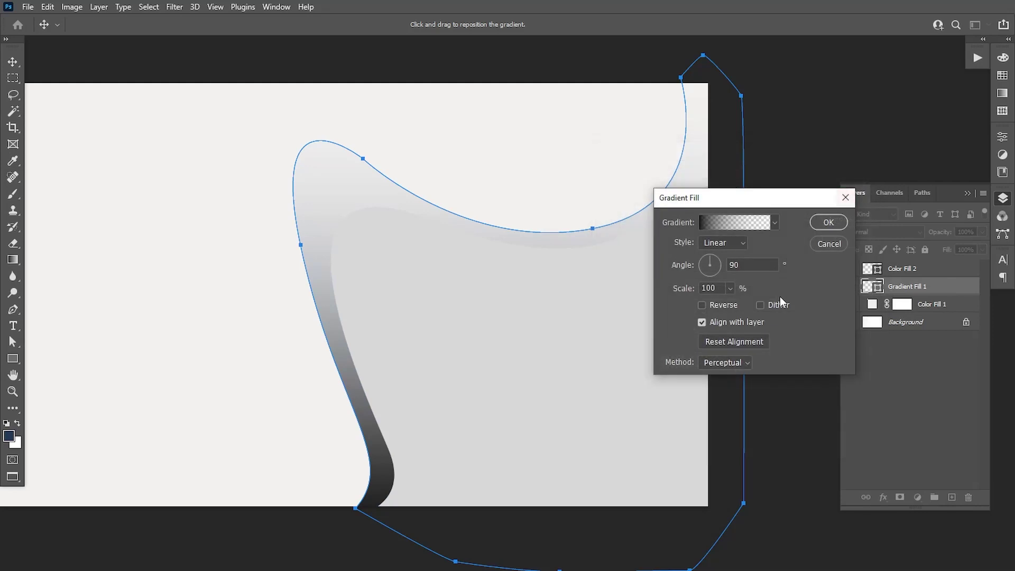
click(719, 268)
click(698, 260)
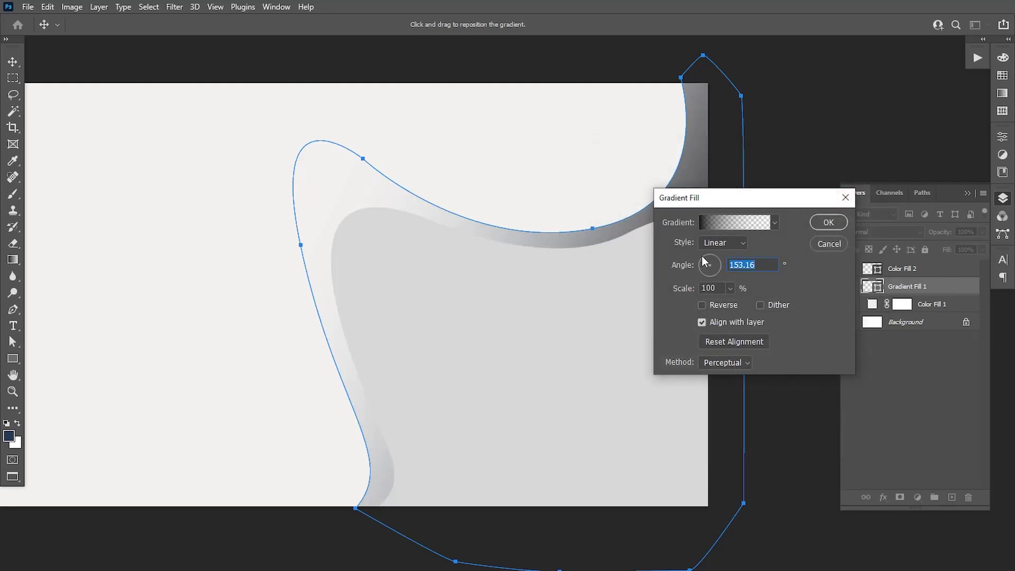
click(702, 256)
click(827, 222)
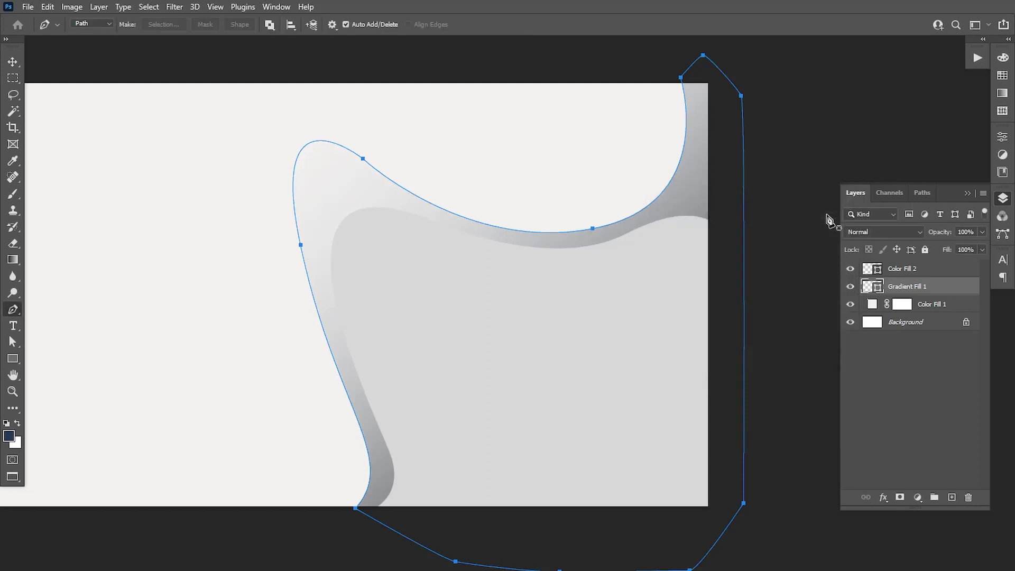
Adjust the top, bottom and upper-curve anchors so the gradient band follows the grey wave
ctrl+click(363, 159)
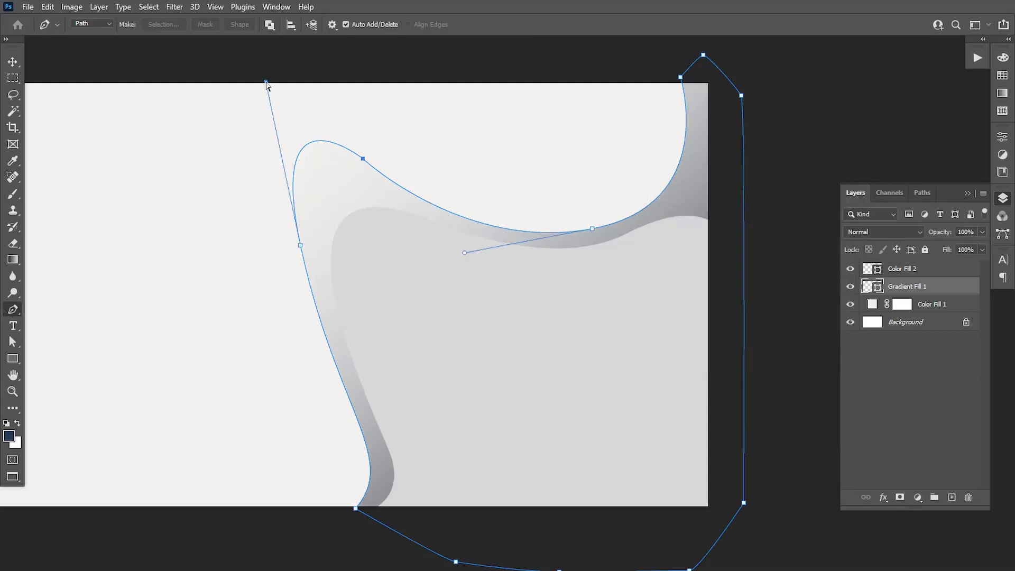
ctrl+click(356, 508)
drag(399, 460, 404, 468)
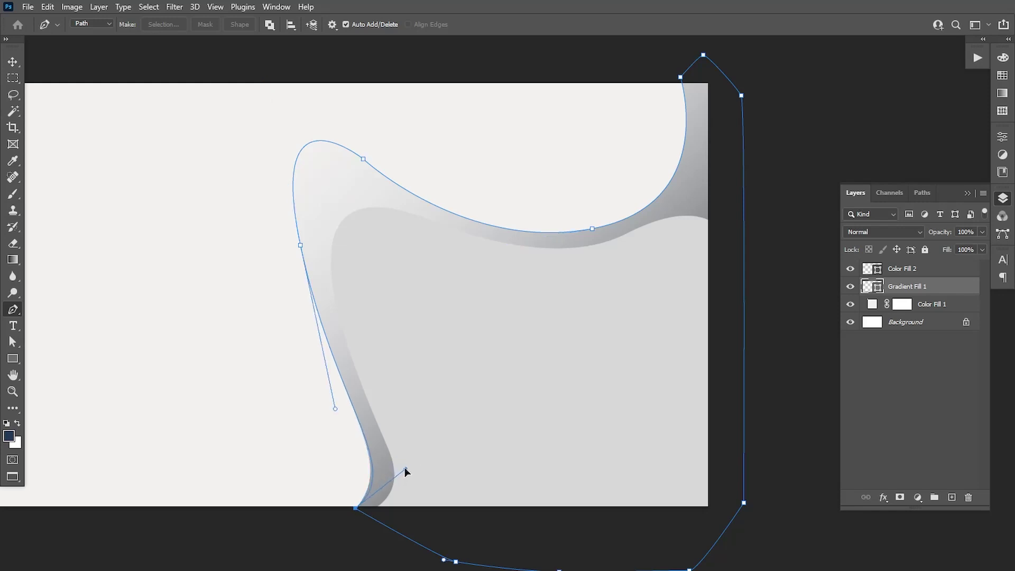
ctrl+click(592, 229)
drag(592, 228, 586, 237)
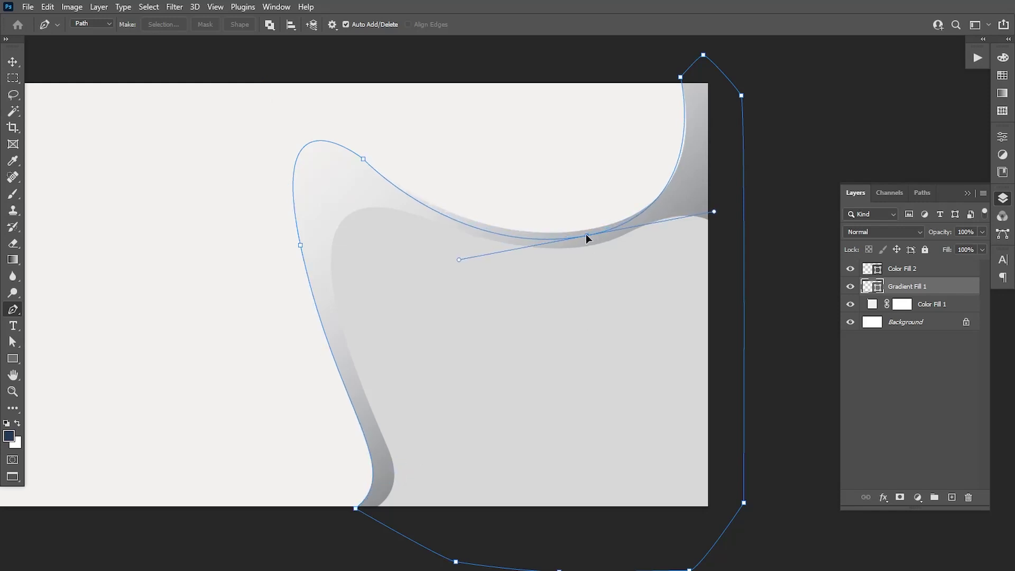
ctrl+click(363, 159)
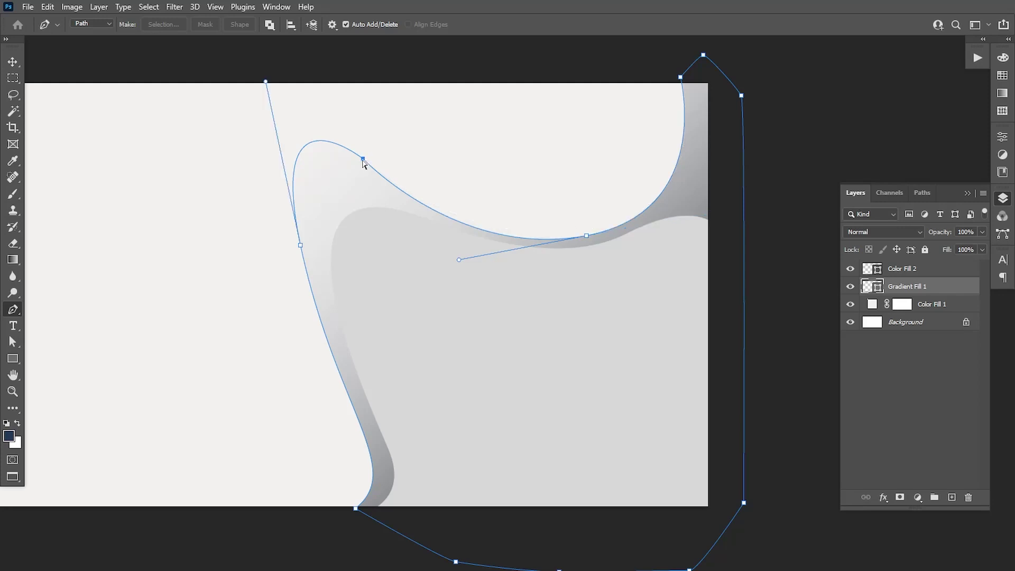
drag(458, 261, 490, 253)
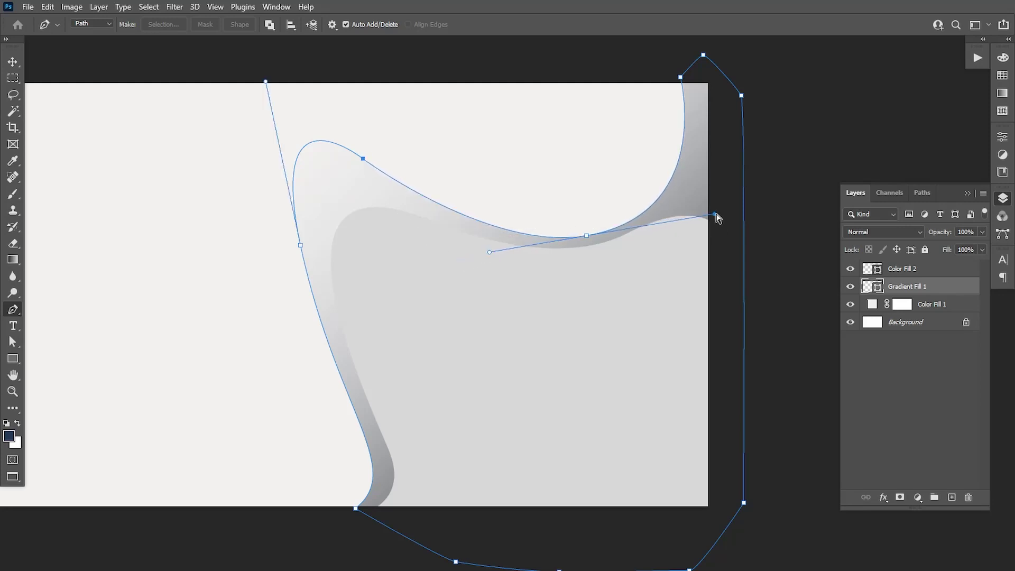
key(alt+bracketleft)
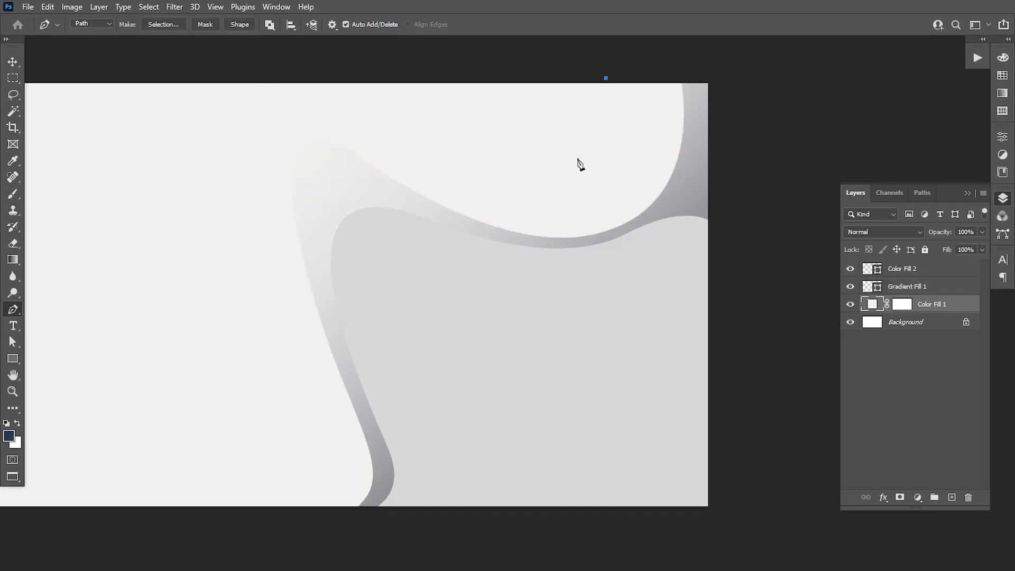
Start a third wave path curving from the top to the left and sharply down along the grey band
drag(512, 192, 358, 180)
drag(277, 160, 211, 144)
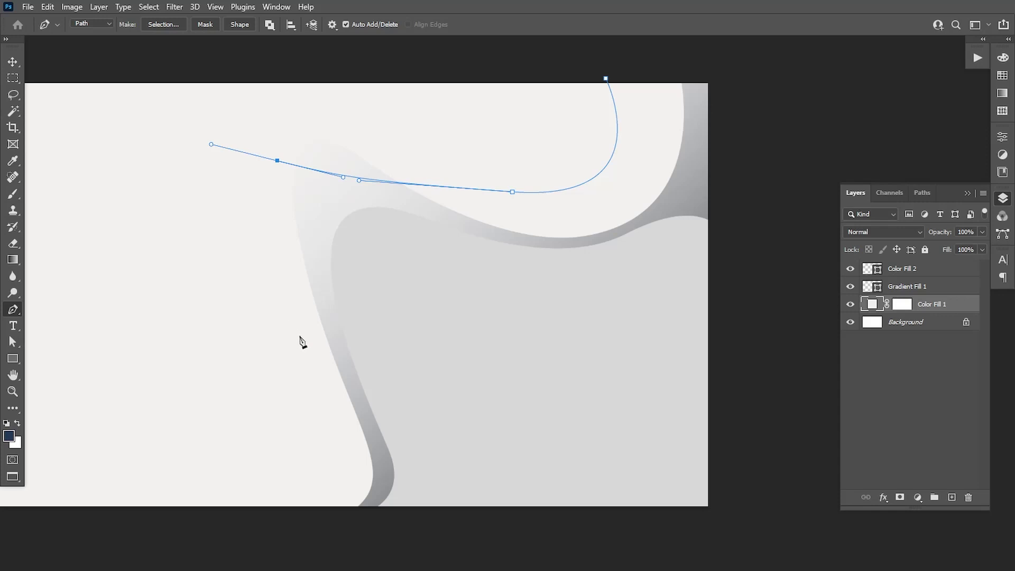
mouse_move(325, 362)
mouse_down()
mouse_move(459, 510)
mouse_move(451, 503)
mouse_up()
click(324, 363)
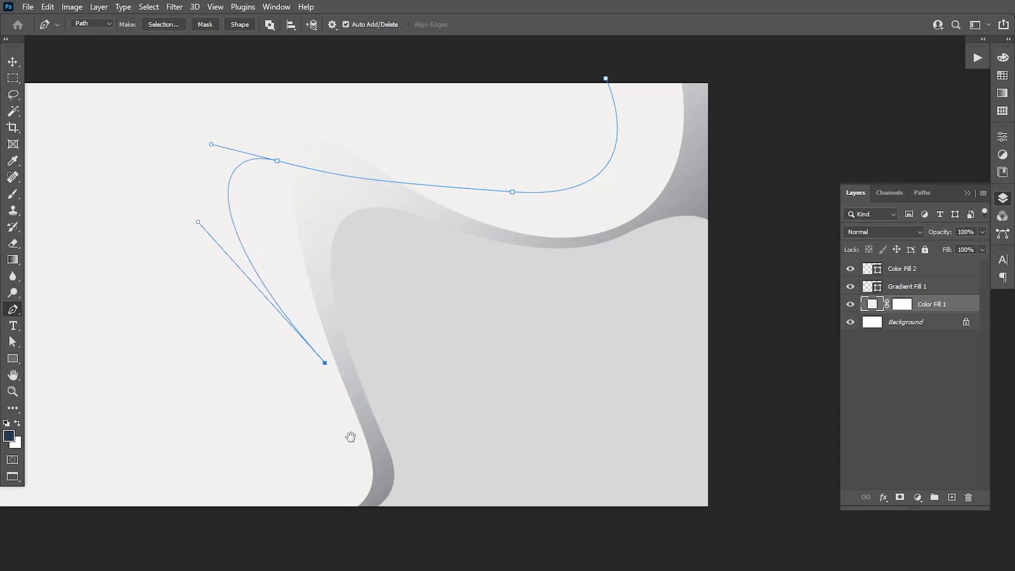
scroll(351, 435, down, 2)
mouse_move(338, 465)
mouse_down()
mouse_move(285, 527)
mouse_move(271, 512)
mouse_up()
click(338, 458)
Extend the path below the canvas, up past the right edge and top, and close it
click(489, 498)
click(709, 493)
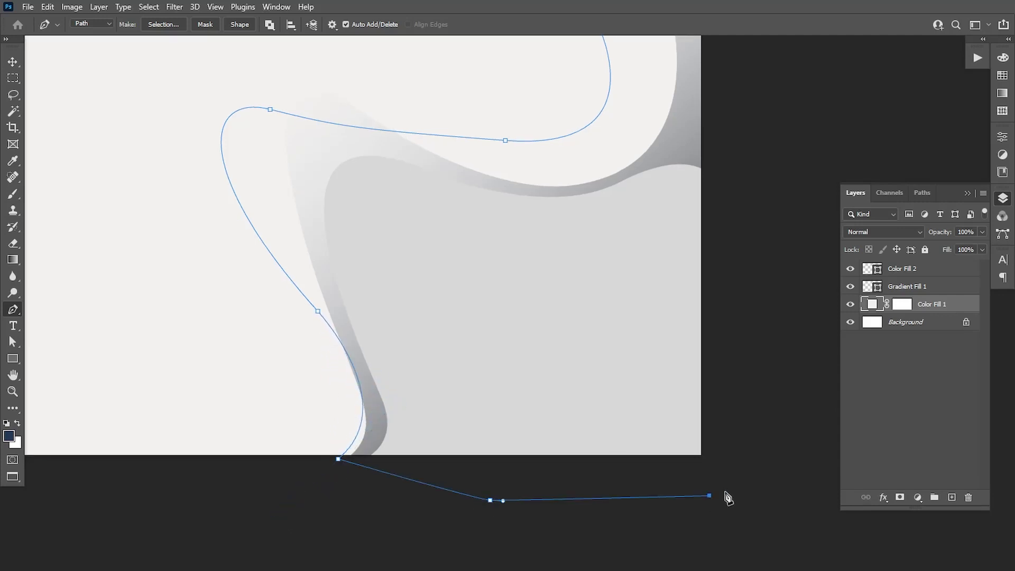
click(737, 431)
scroll(745, 253, up, 5)
click(731, 153)
drag(683, 120, 696, 113)
click(582, 154)
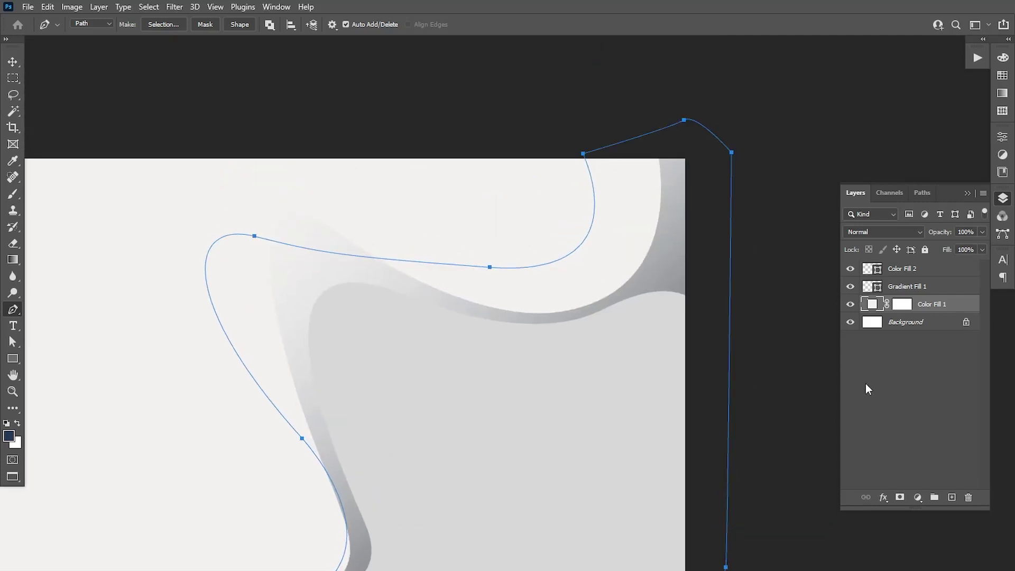
click(918, 498)
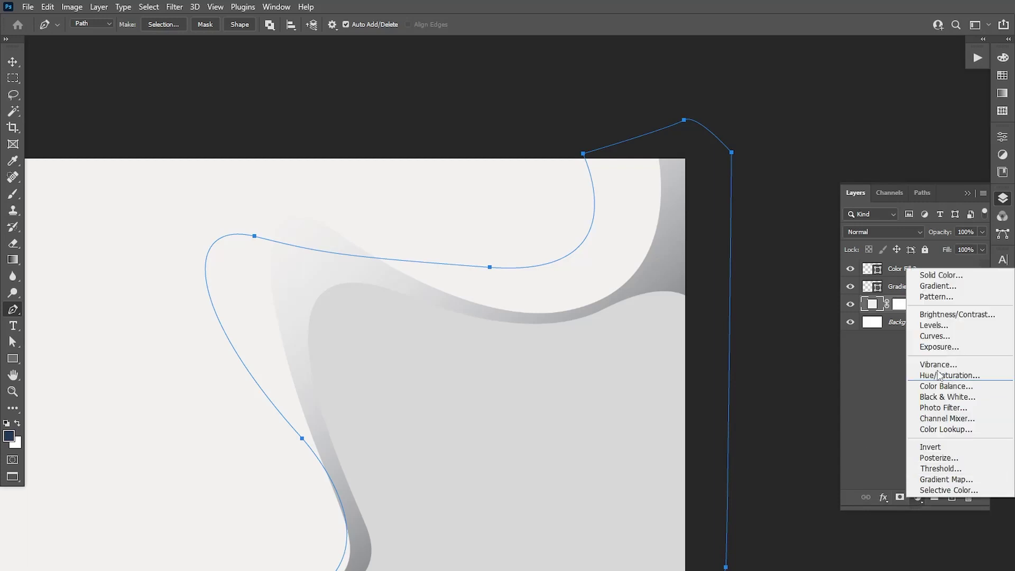
Fill the third wave with a black-to-transparent Gradient fill layer at -7.12°
click(938, 285)
click(718, 227)
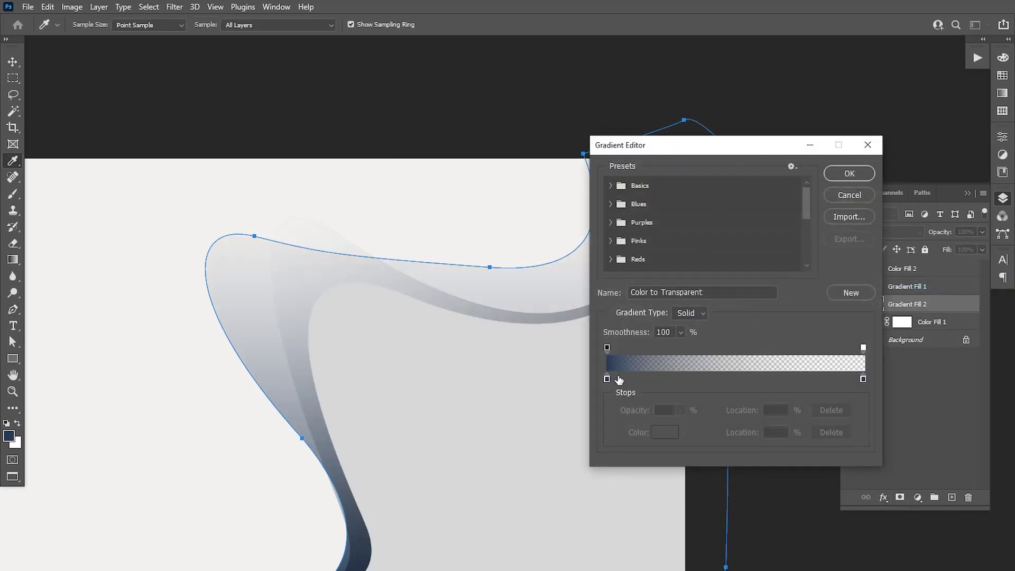
click(607, 379)
click(665, 432)
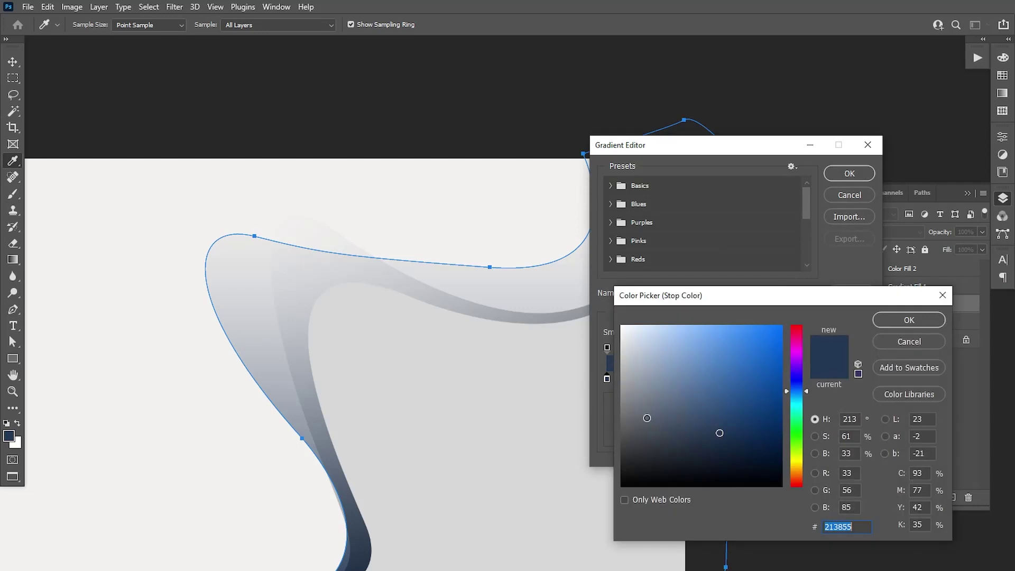
click(893, 322)
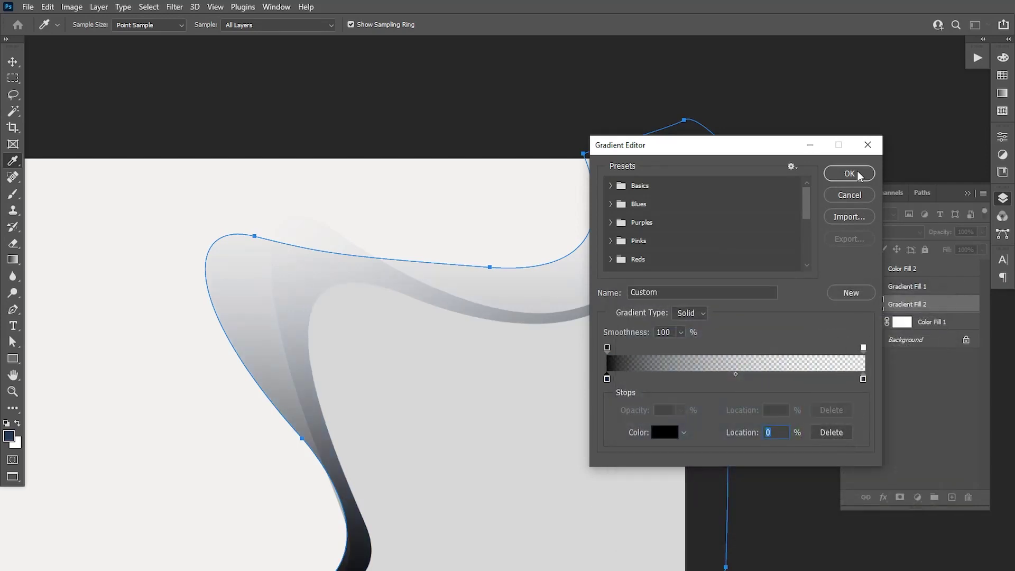
click(856, 173)
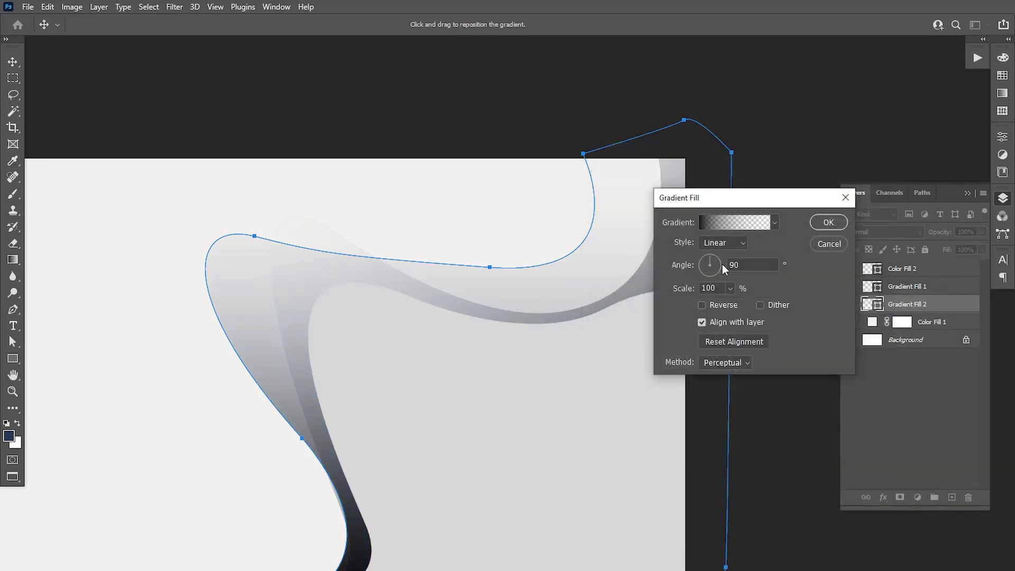
drag(721, 264, 720, 267)
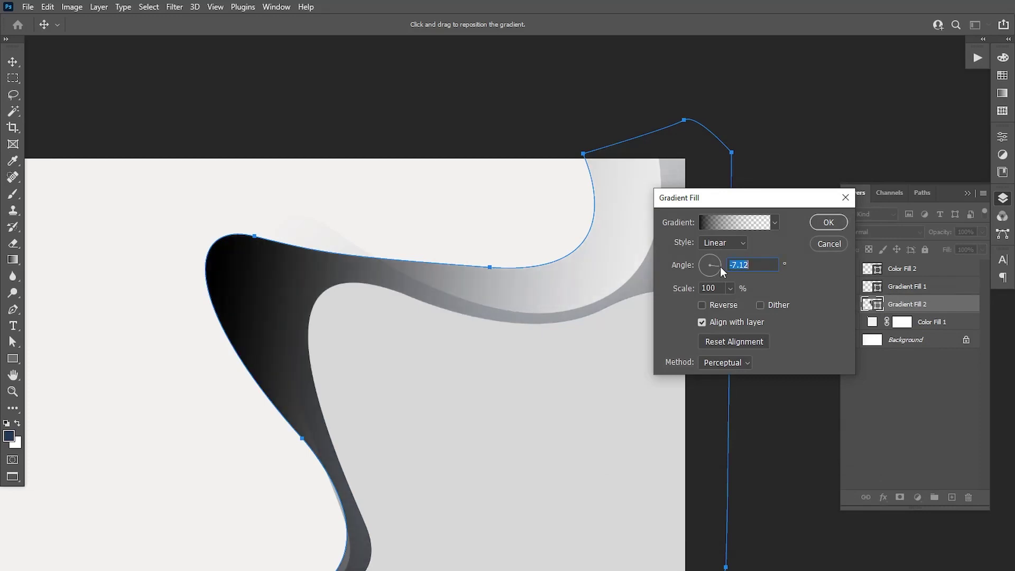
click(826, 222)
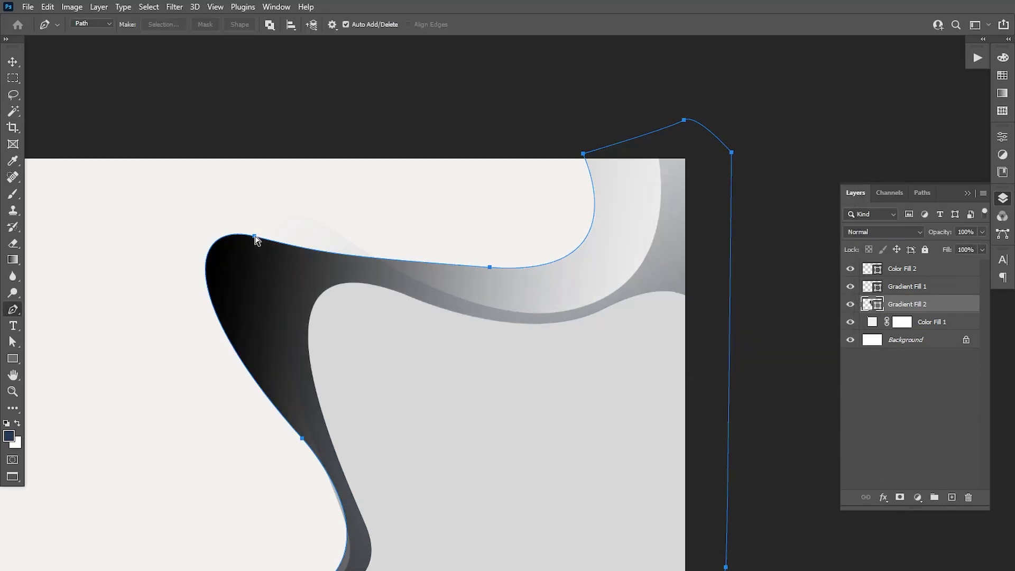
Reshape the dark wave's upper curve by moving its top-left corner, middle point and handles
drag(254, 237, 320, 253)
drag(490, 267, 492, 275)
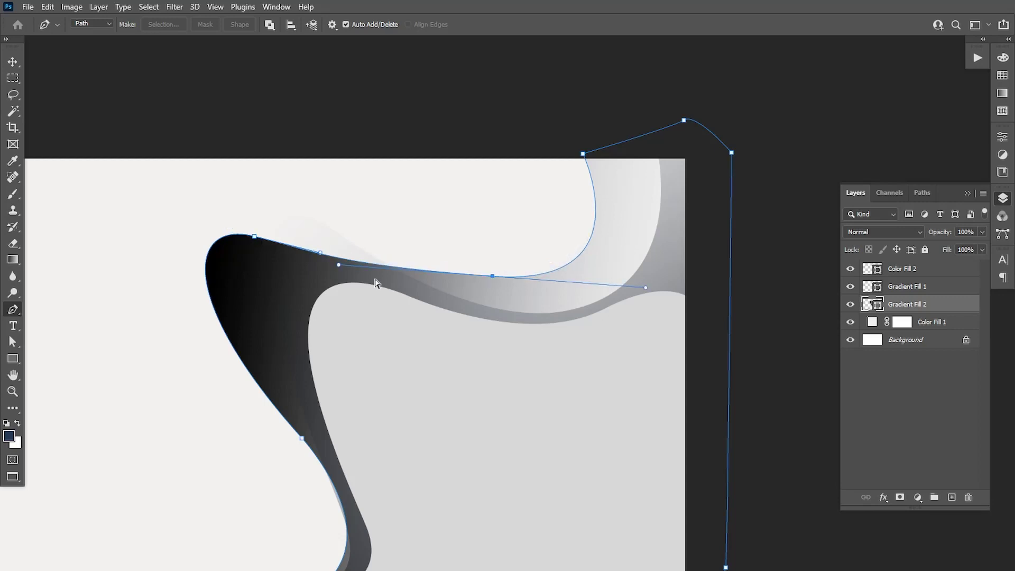
drag(340, 266, 354, 256)
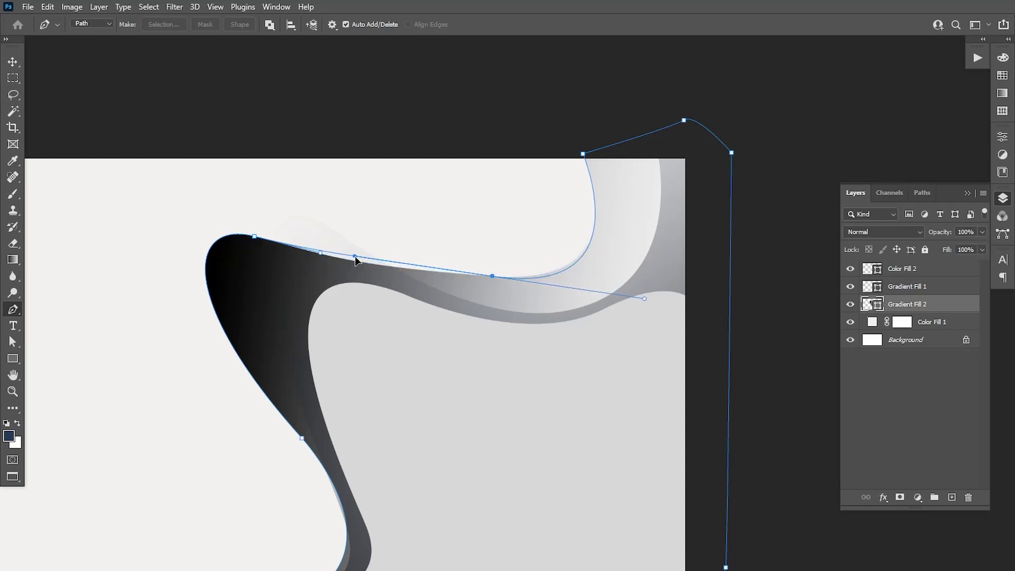
drag(254, 236, 270, 227)
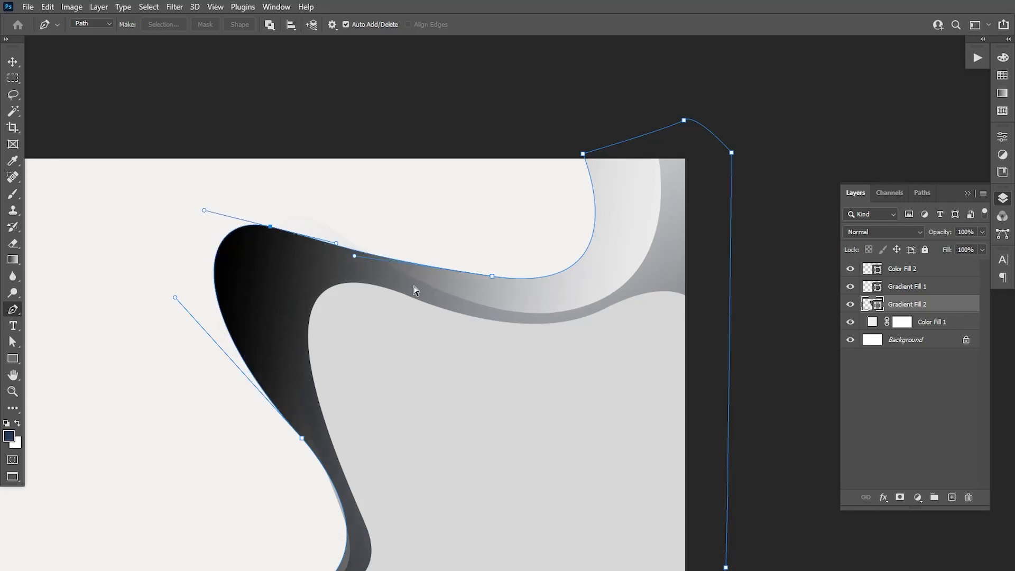
drag(492, 276, 487, 278)
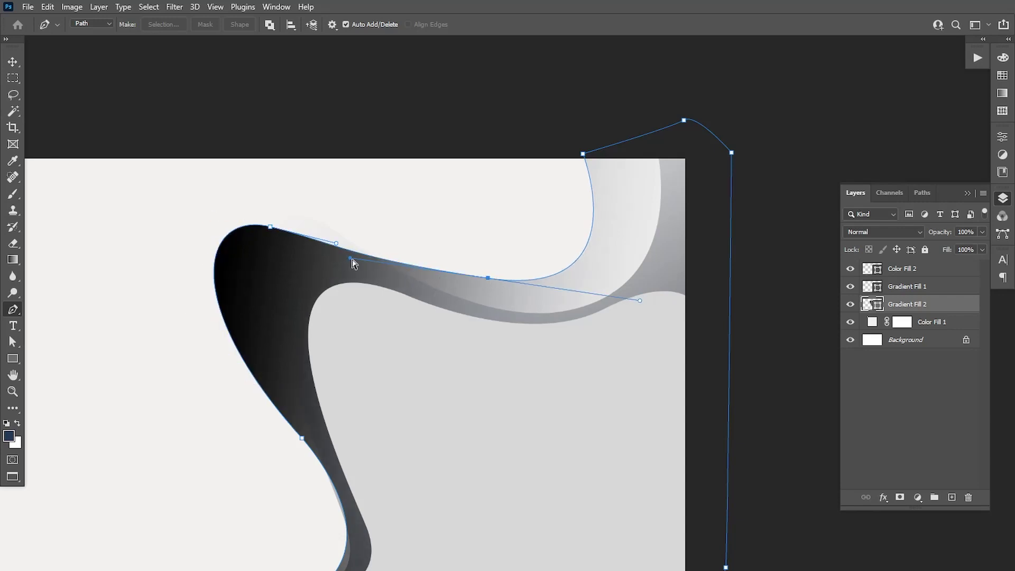
drag(337, 244, 343, 241)
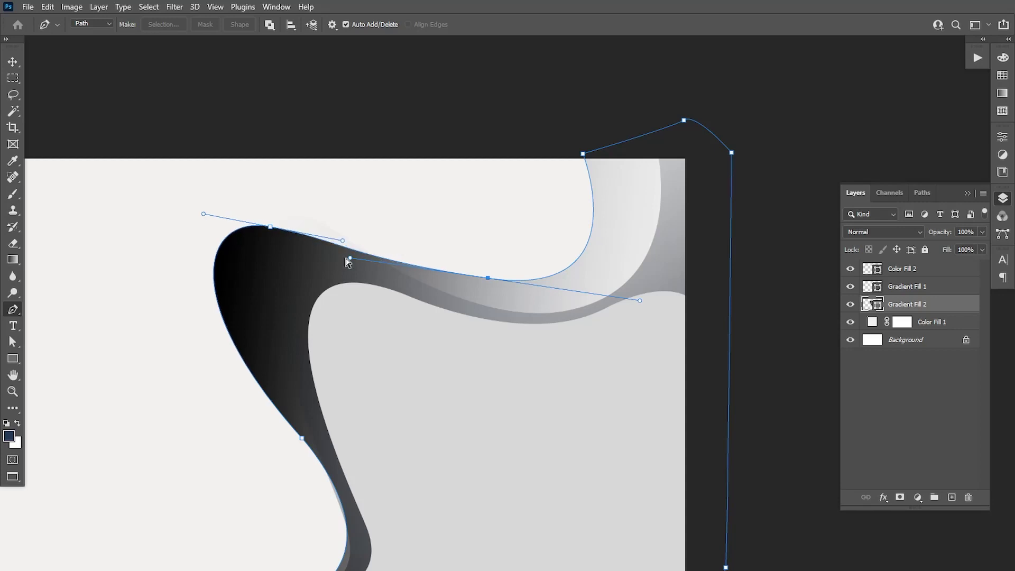
Refine the lower-left and bottom anchors, then set Gradient Fill 2 to 20% opacity
scroll(370, 381, down, 3)
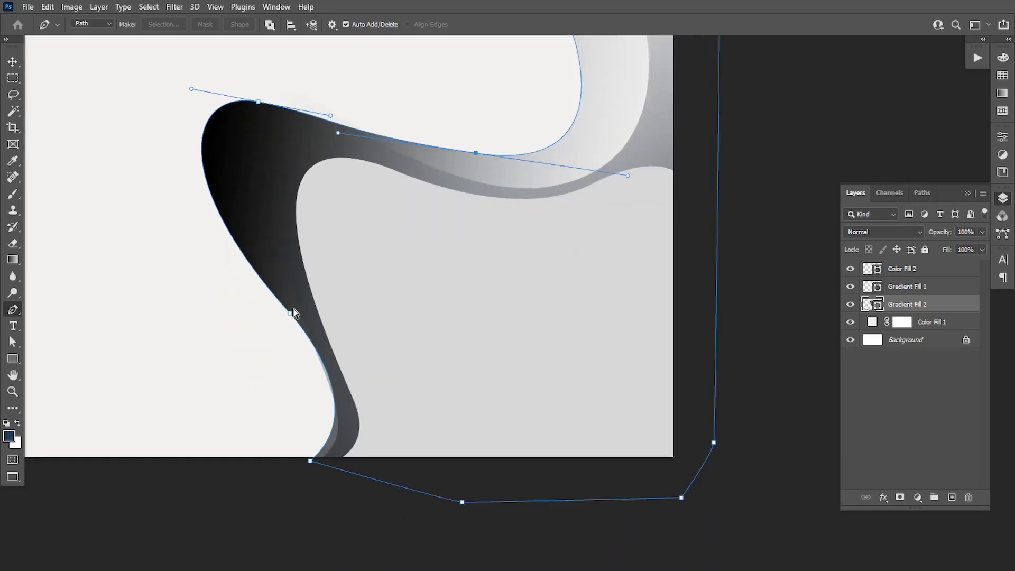
ctrl+click(289, 314)
drag(287, 315, 284, 319)
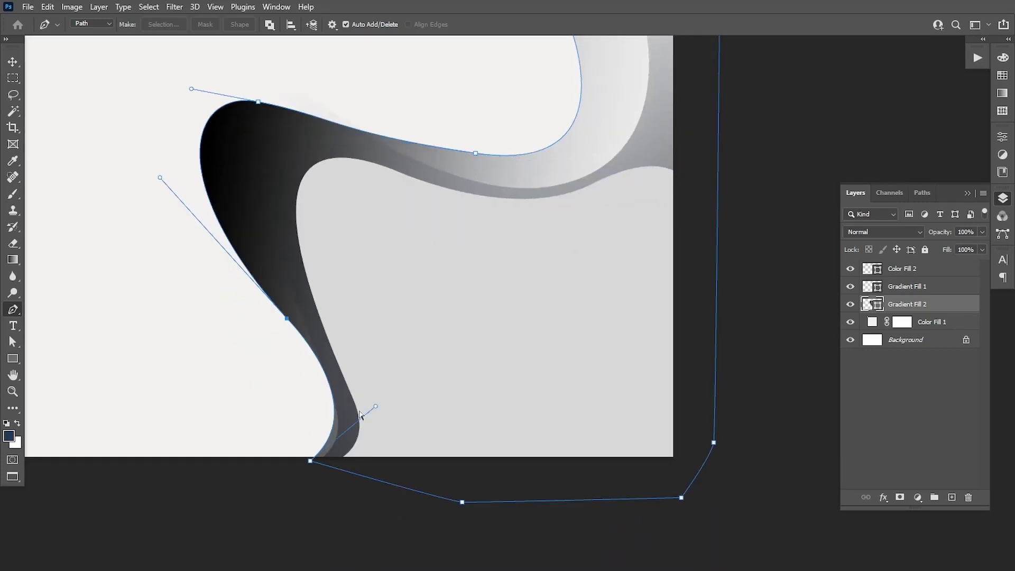
drag(311, 461, 305, 465)
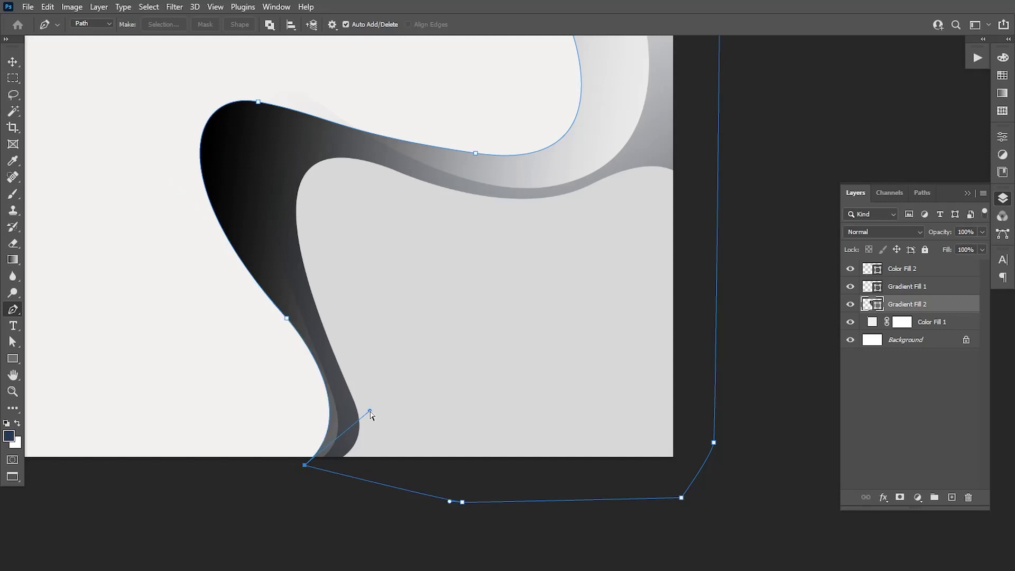
mouse_move(369, 411)
mouse_down()
mouse_move(368, 423)
mouse_move(371, 410)
mouse_up()
drag(453, 256, 459, 324)
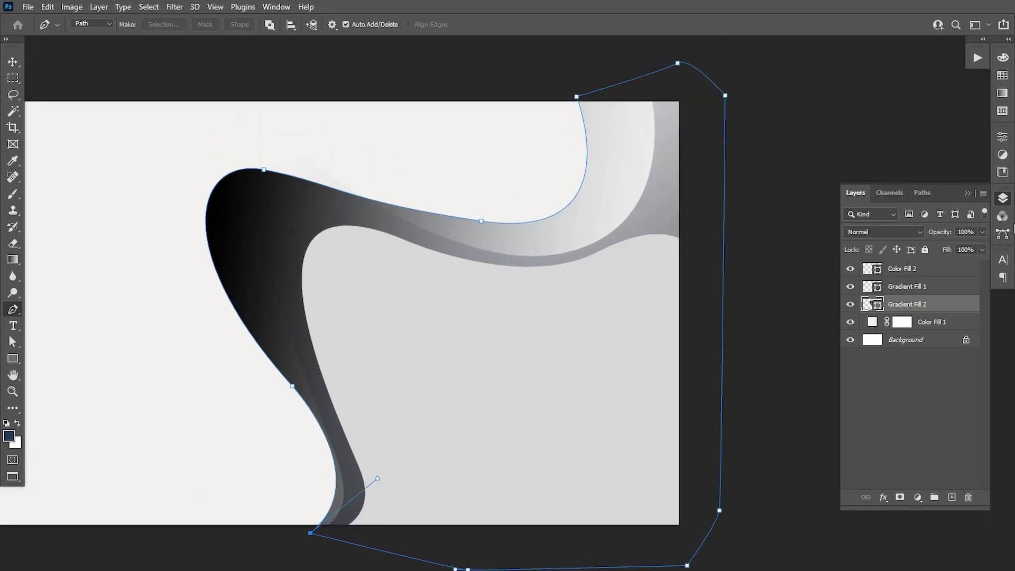
click(983, 233)
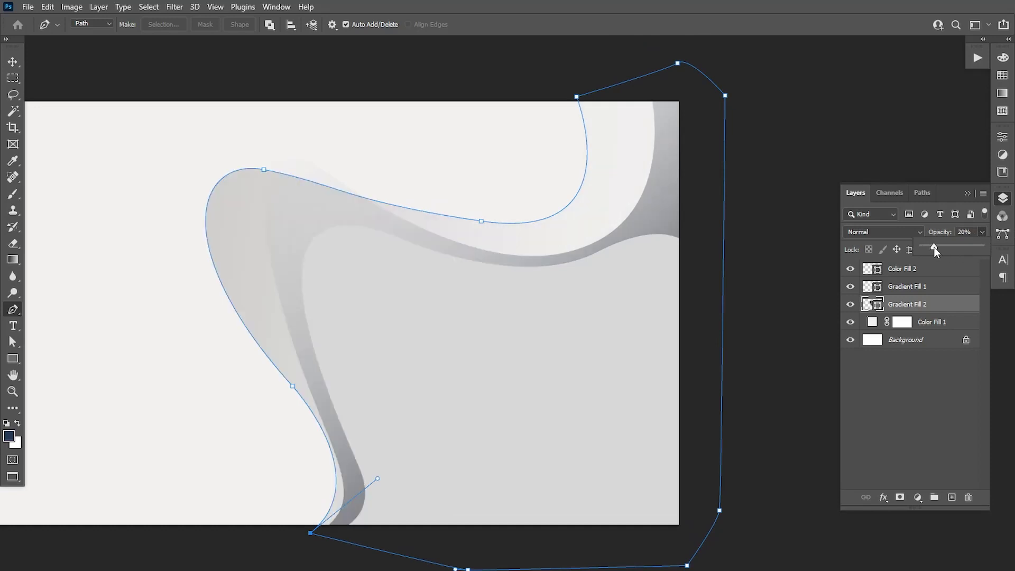
Set Gradient Fill 2 to about 21% opacity, then lower Gradient Fill 1's opacity
drag(934, 247, 934, 246)
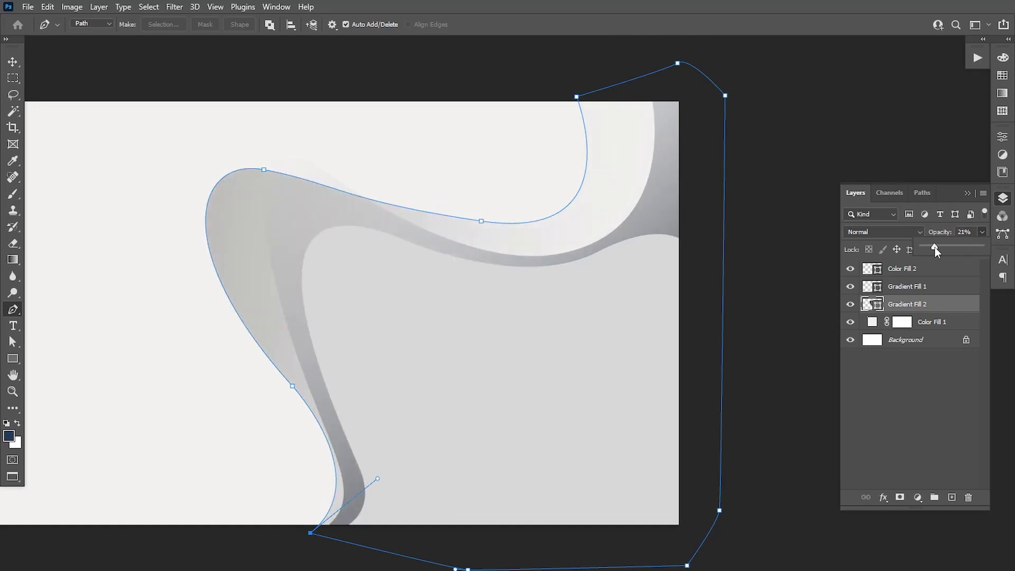
click(12, 61)
click(74, 74)
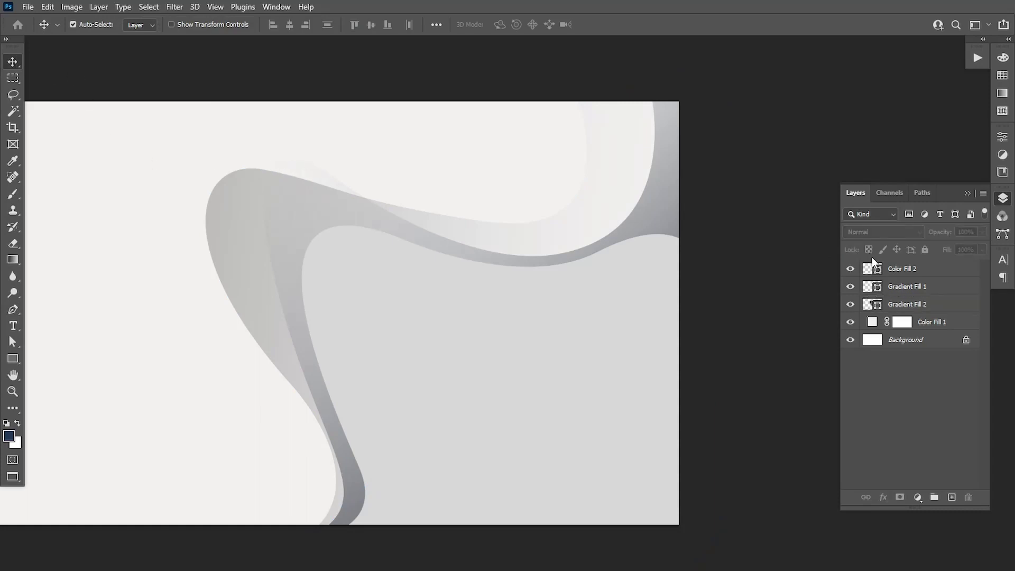
click(848, 288)
click(847, 290)
click(904, 288)
click(981, 232)
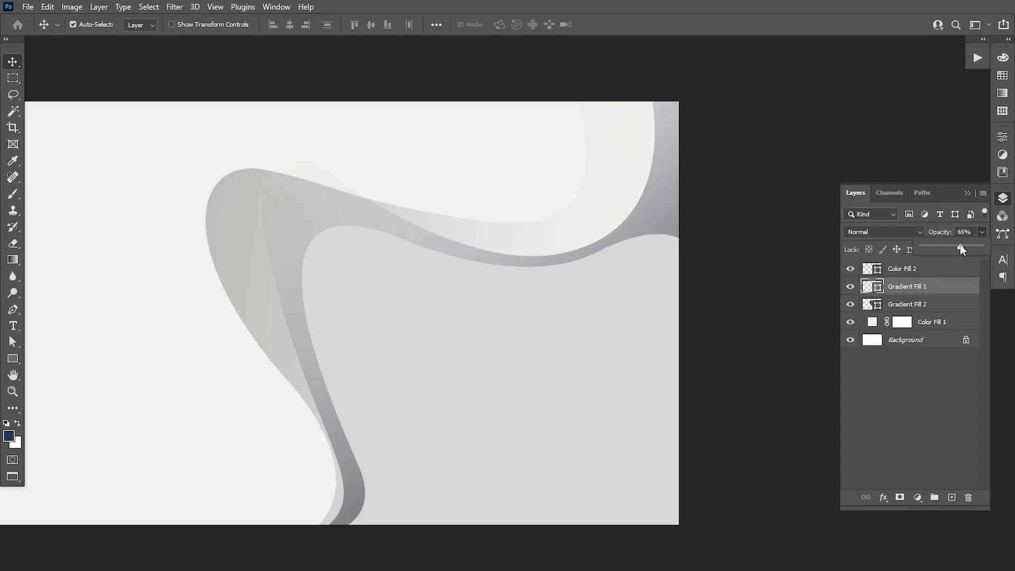
drag(960, 245, 949, 247)
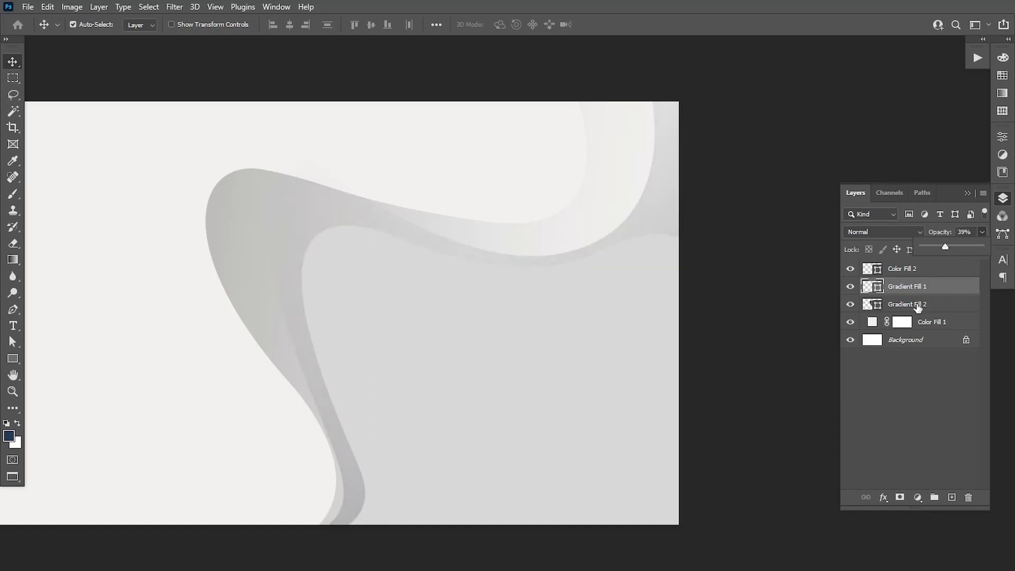
Lower Gradient Fill 2's opacity further to about 16% and collapse the Layers panel
click(916, 306)
click(981, 233)
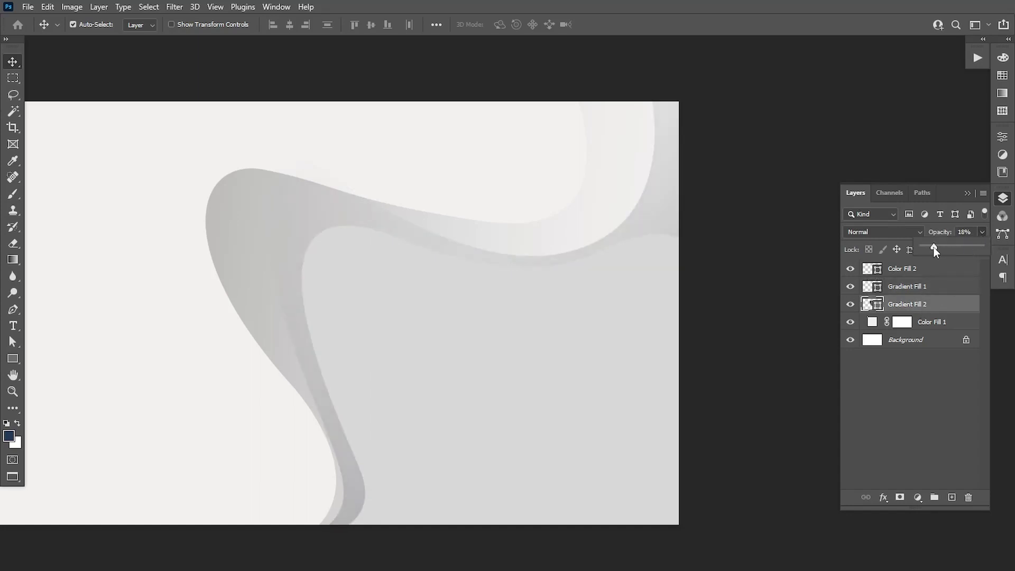
drag(934, 250, 940, 248)
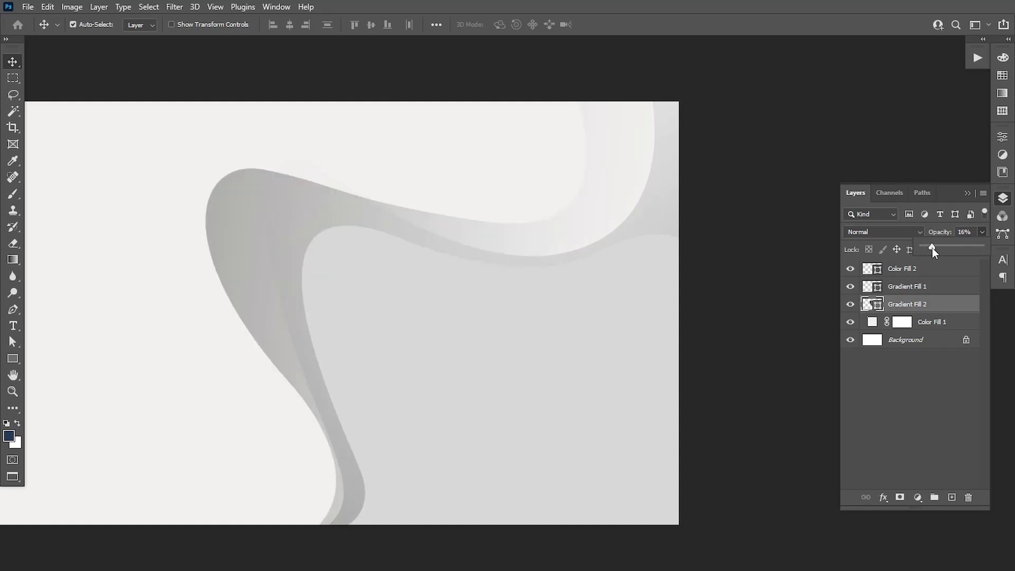
click(967, 193)
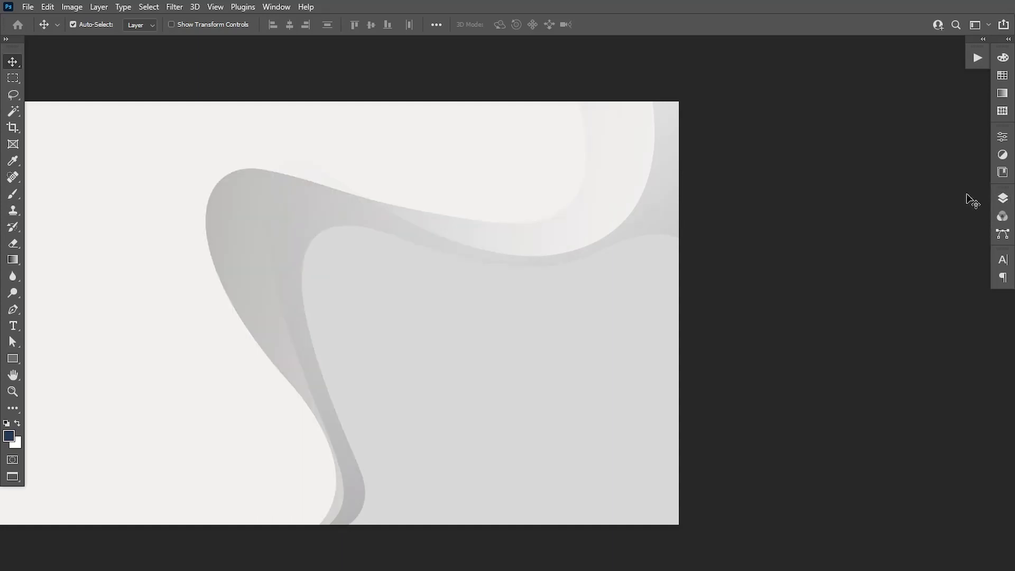
mouse_move(333, 387)
mouse_down()
mouse_move(505, 369)
mouse_move(509, 381)
mouse_up()
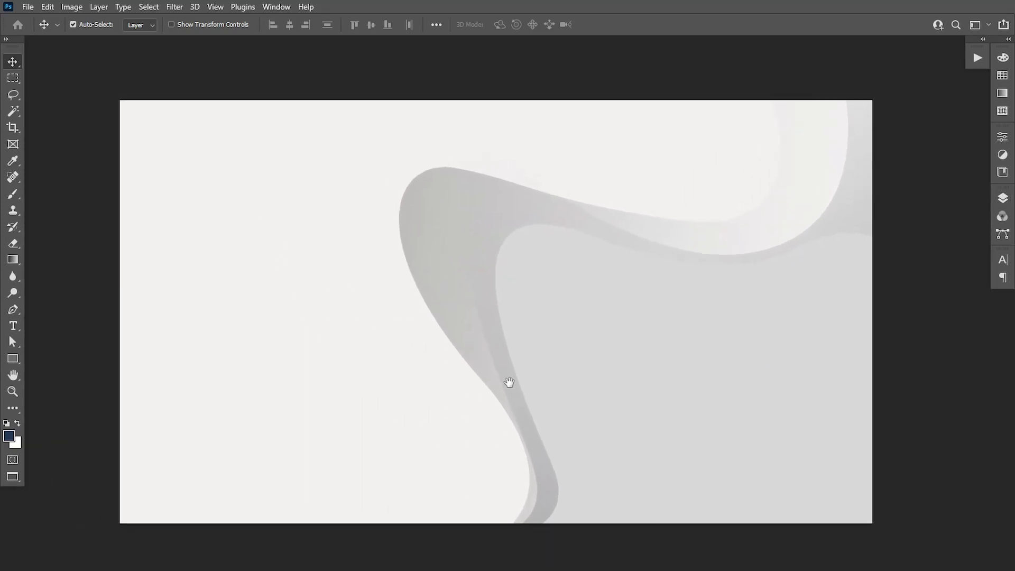
Place Embedded the Asian Food logo and commit it in the banner's top-left area
click(27, 6)
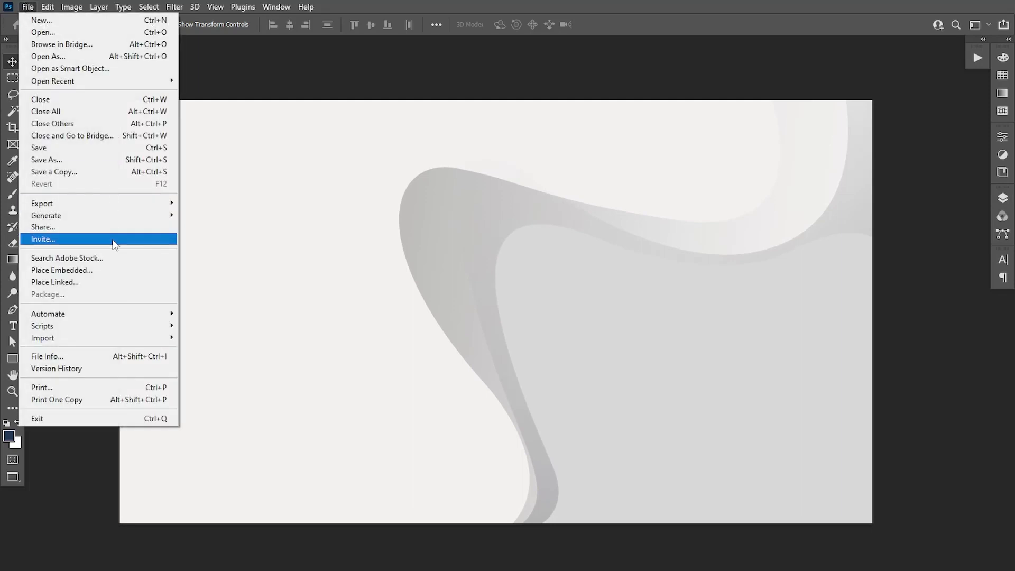
click(85, 271)
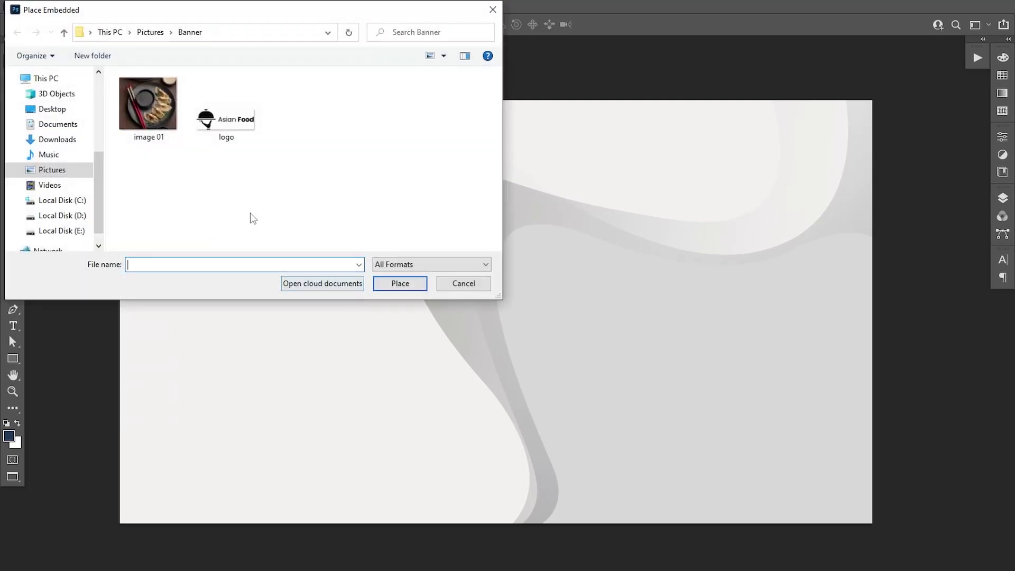
click(226, 117)
click(396, 286)
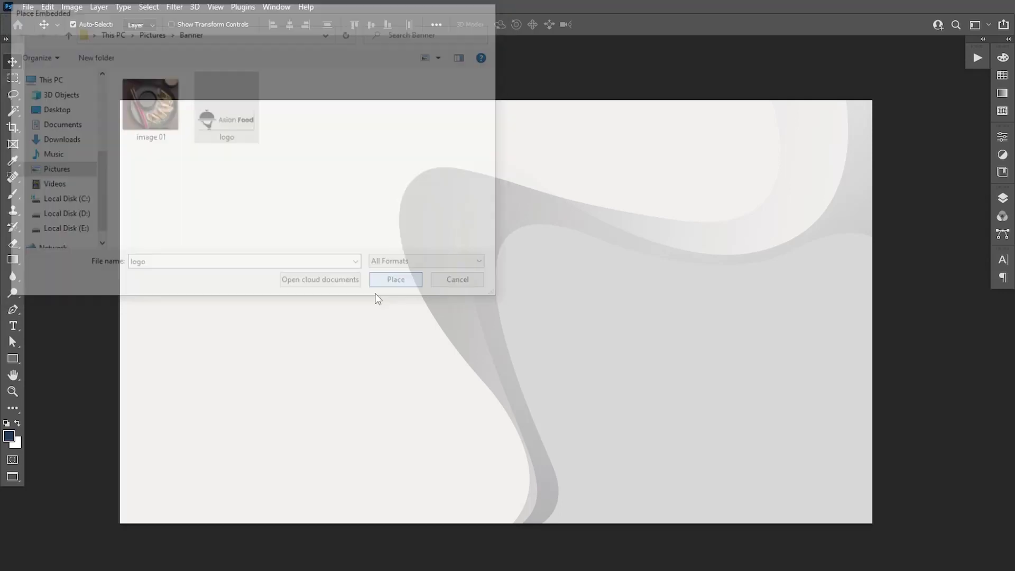
drag(461, 310, 181, 164)
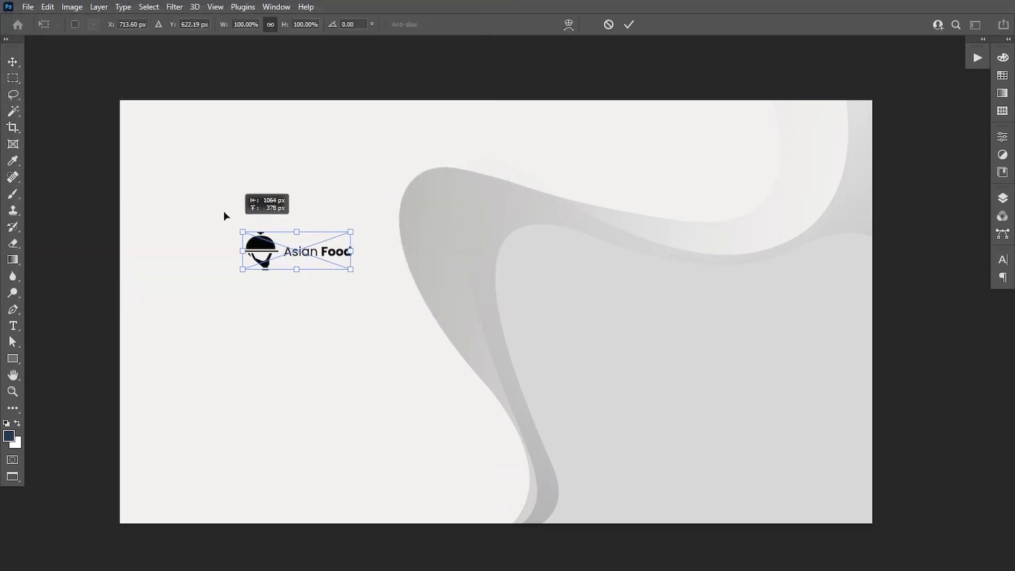
click(629, 24)
Turn on rulers, add a vertical guide at the left margin, and align the logo to it
click(215, 7)
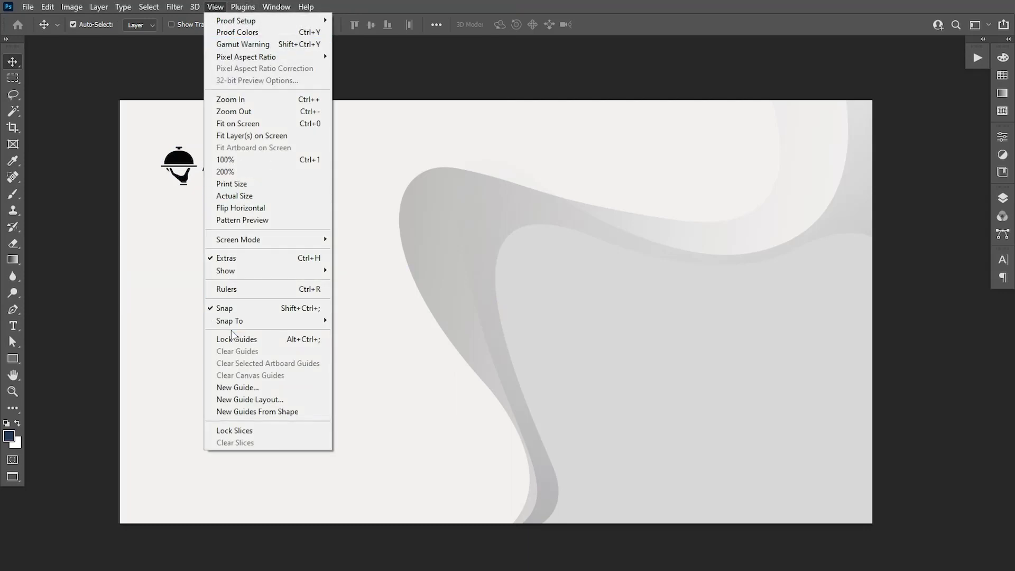
click(226, 288)
drag(6, 494, 177, 476)
scroll(188, 192, up, 1)
drag(238, 209, 262, 266)
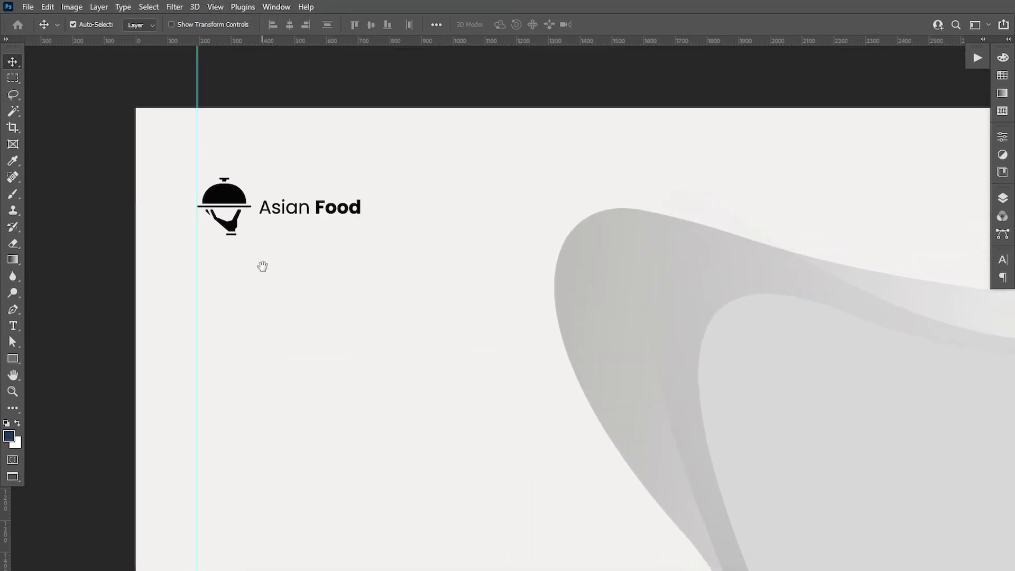
right_click(221, 199)
click(235, 204)
drag(230, 198, 226, 186)
drag(284, 317, 281, 264)
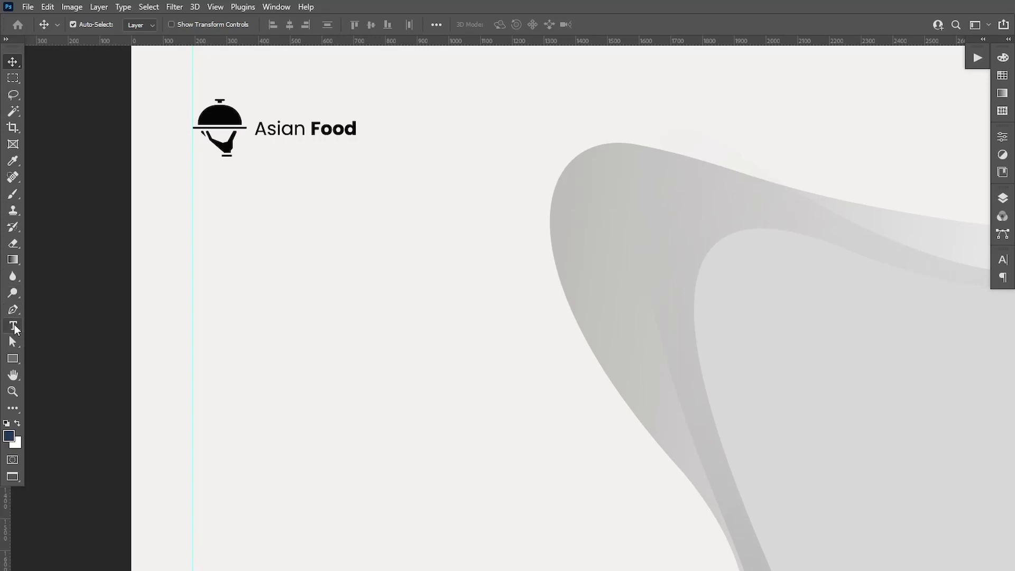
Type a two-line 'New' / 'Opening' text block below the logo
click(13, 326)
click(202, 251)
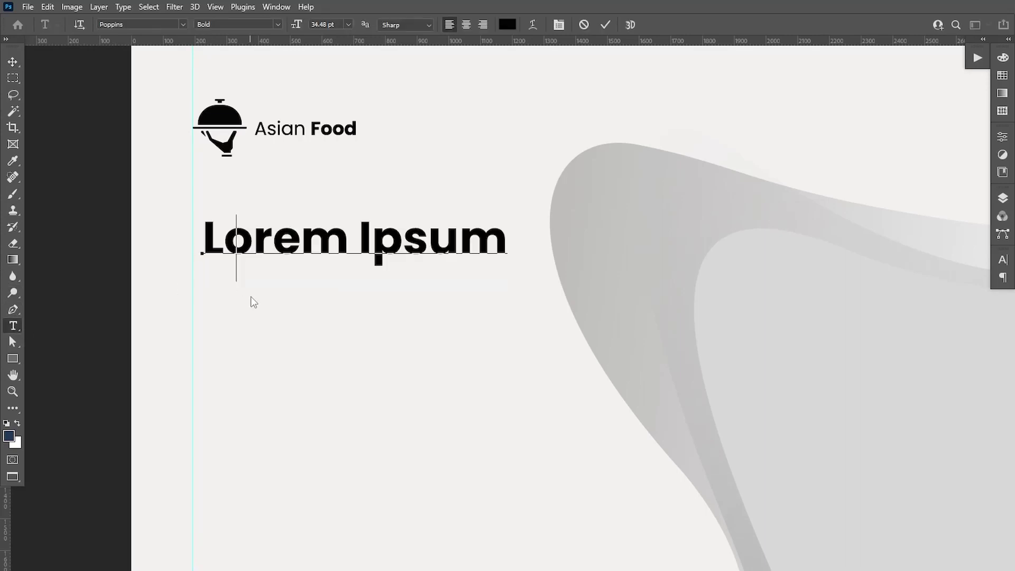
text(New)
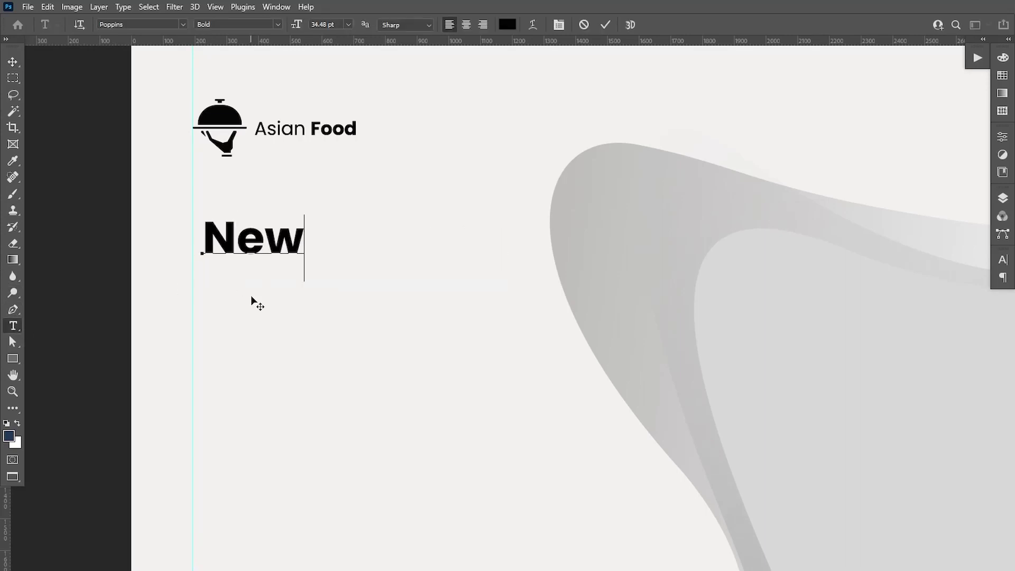
key(Return)
text(o)
key(BackSpace)
text(Opening)
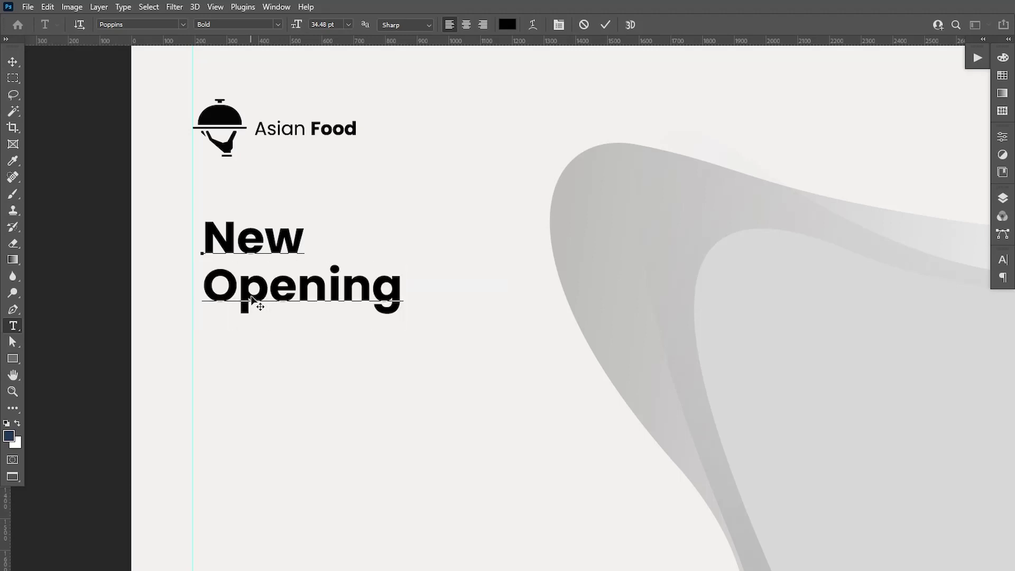
Set the word 'New' to Poppins Light at 56 pt
drag(203, 233, 327, 236)
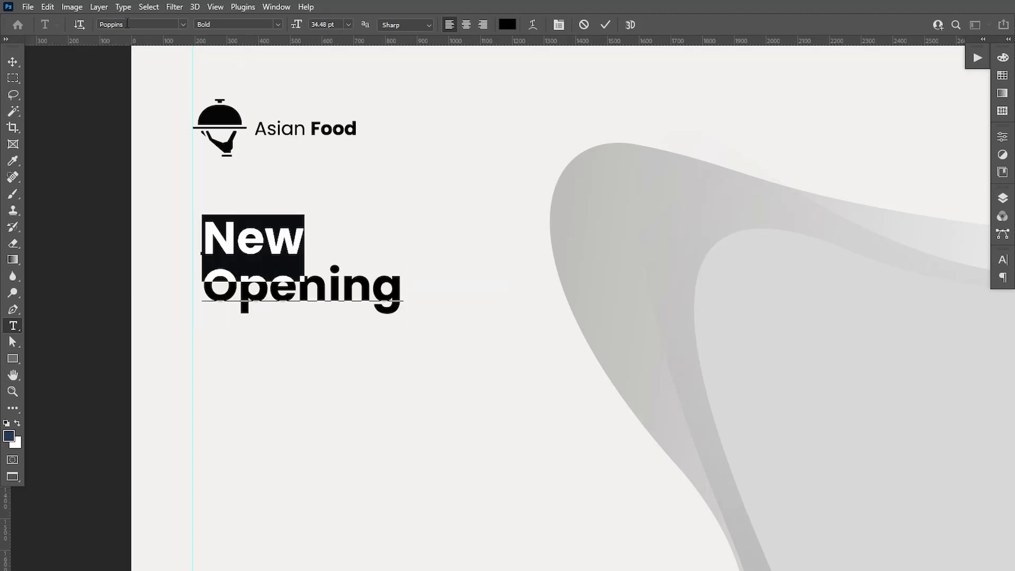
drag(112, 24, 99, 25)
click(278, 25)
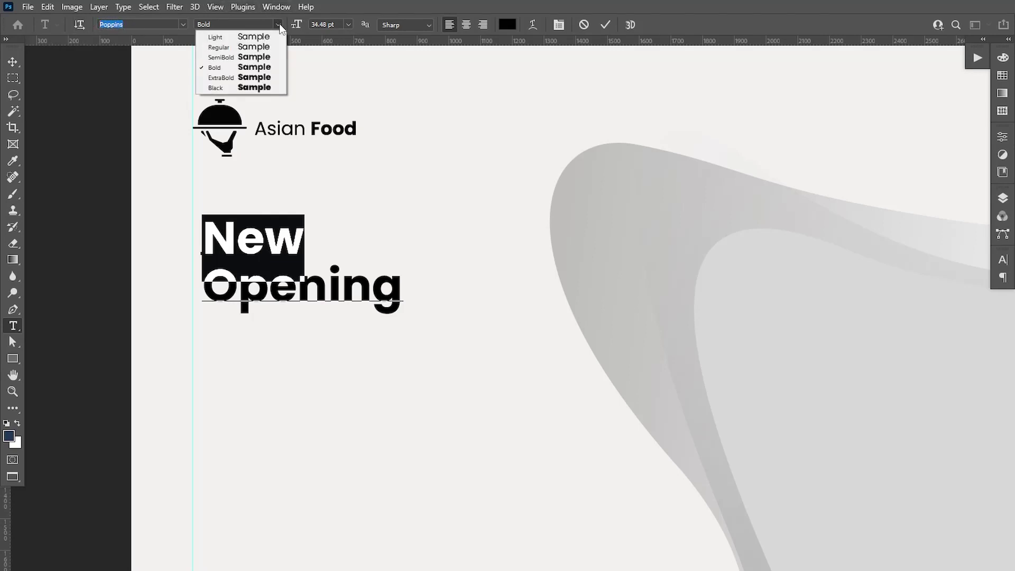
click(244, 37)
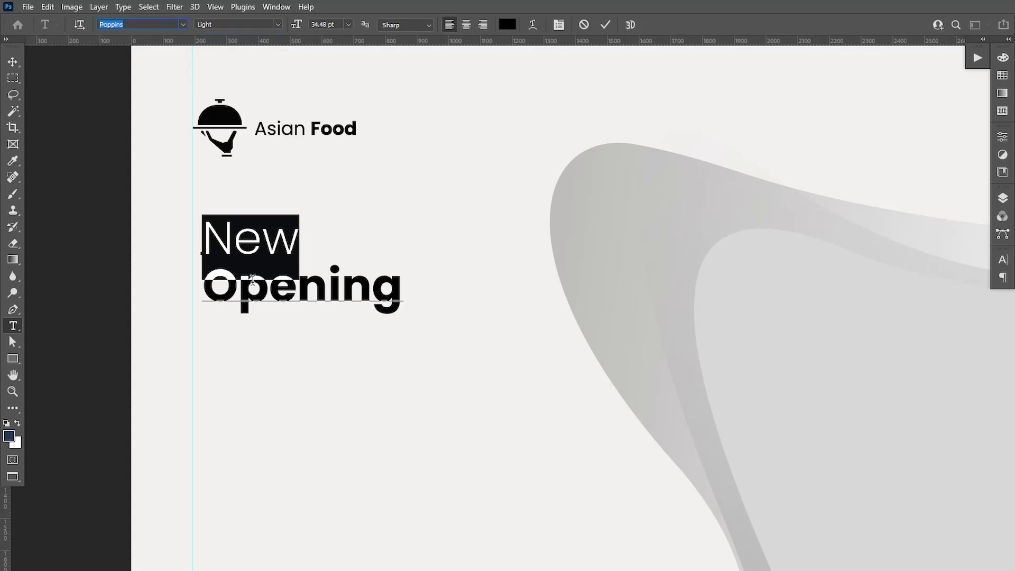
click(328, 25)
text(56pt)
key(Return)
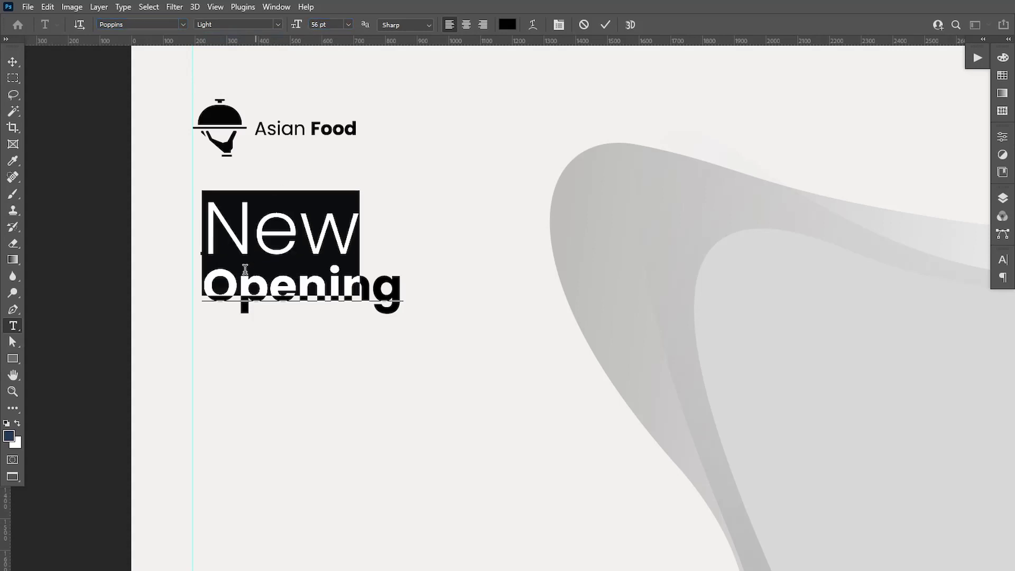
Set the word 'Opening' to 56 pt
click(245, 269)
drag(202, 288, 422, 295)
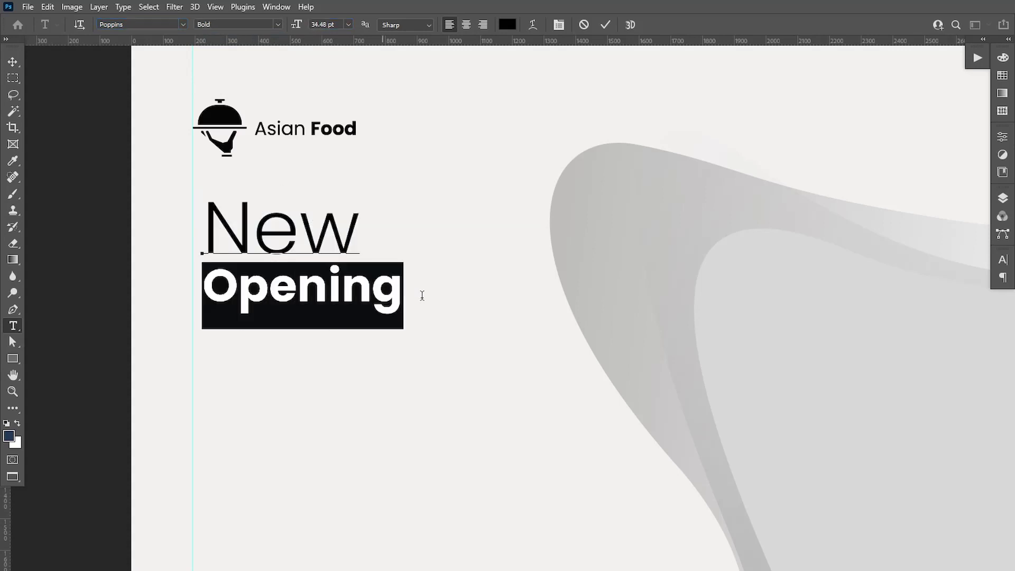
click(225, 23)
click(327, 24)
text(56)
key(Return)
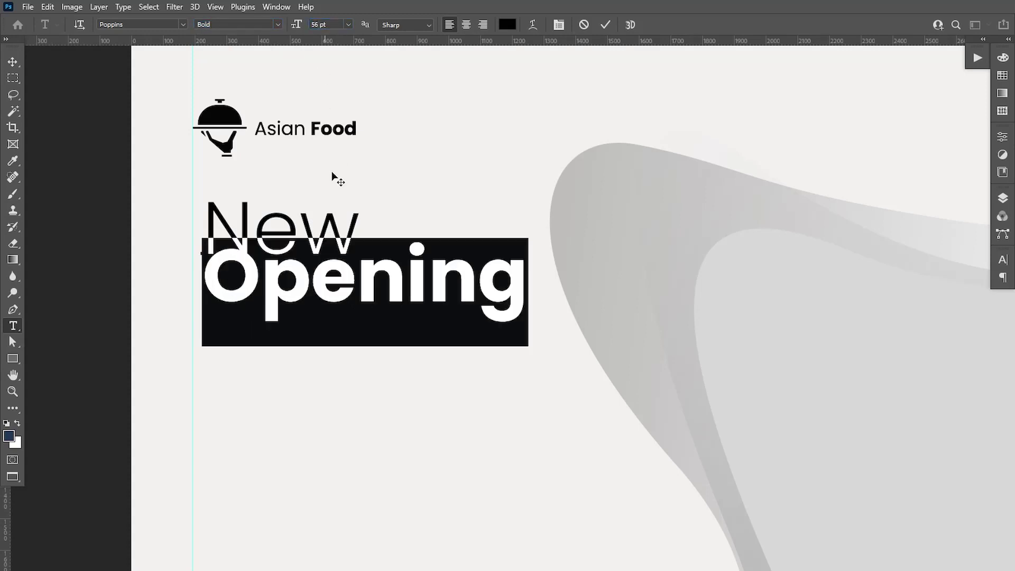
click(289, 242)
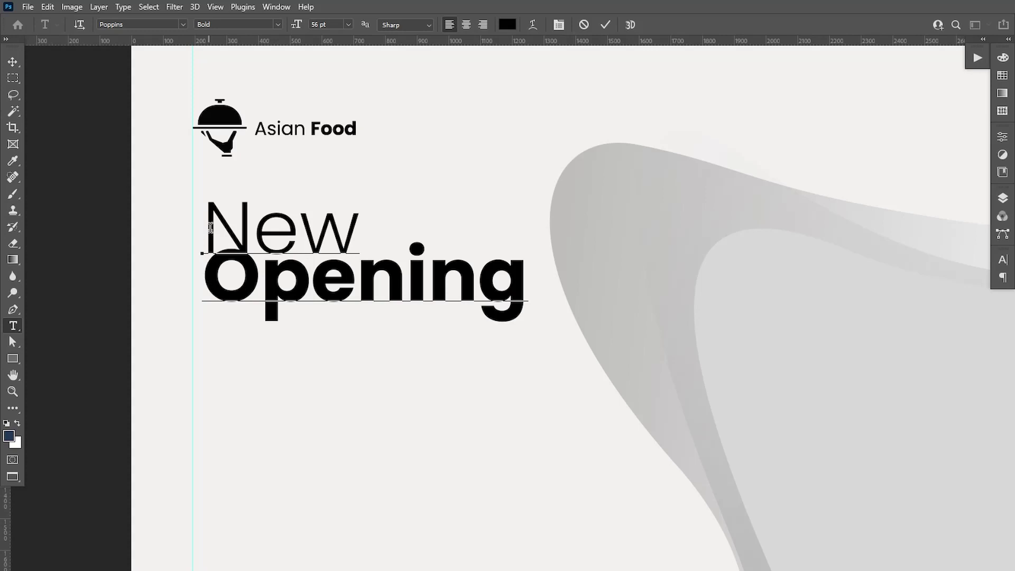
Set the New Opening leading to 54 pt and align the block flush with the left guide
drag(207, 227, 552, 283)
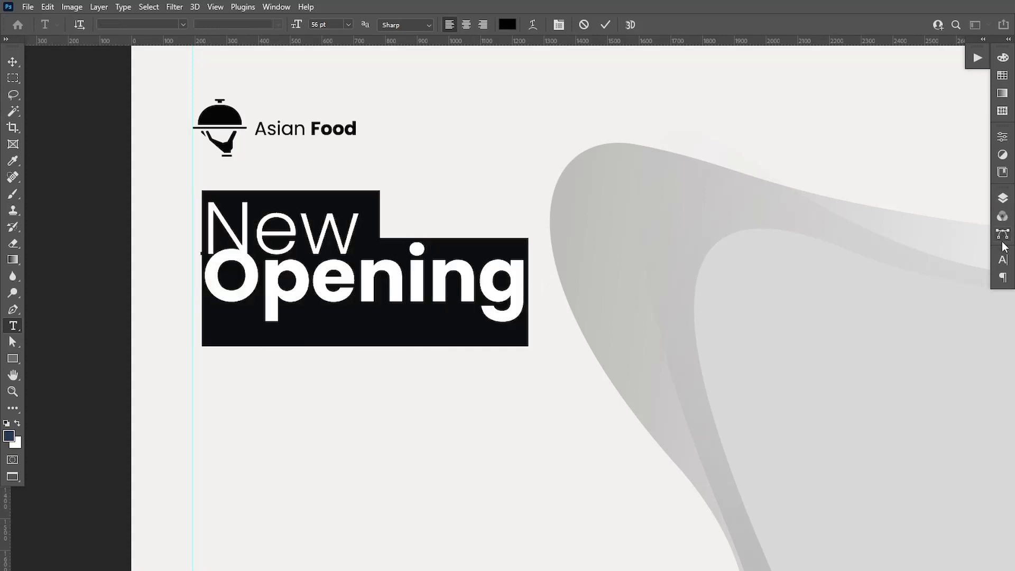
click(1003, 260)
drag(934, 299, 949, 296)
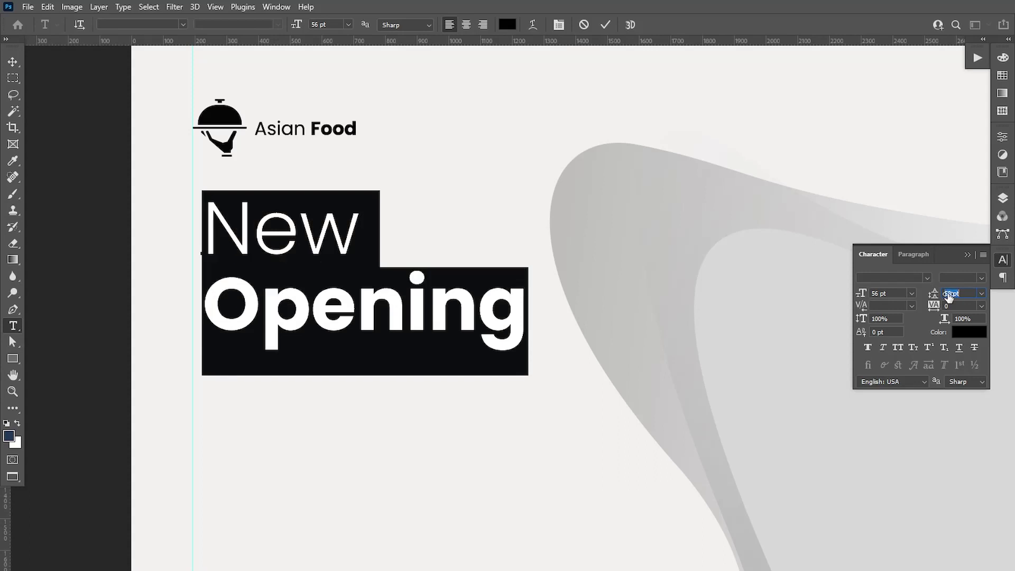
key(Down)
key(Down)
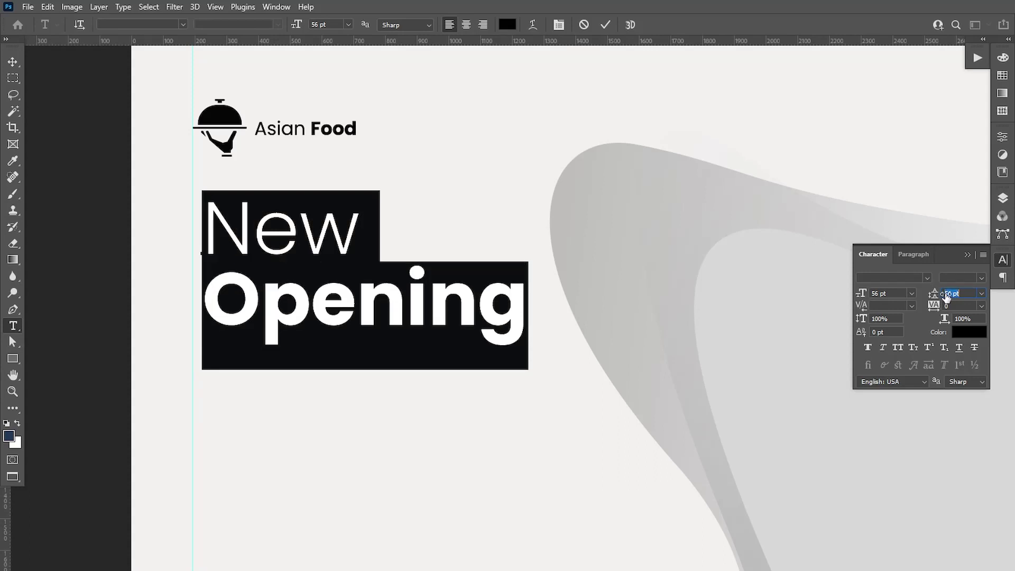
text(54)
click(12, 61)
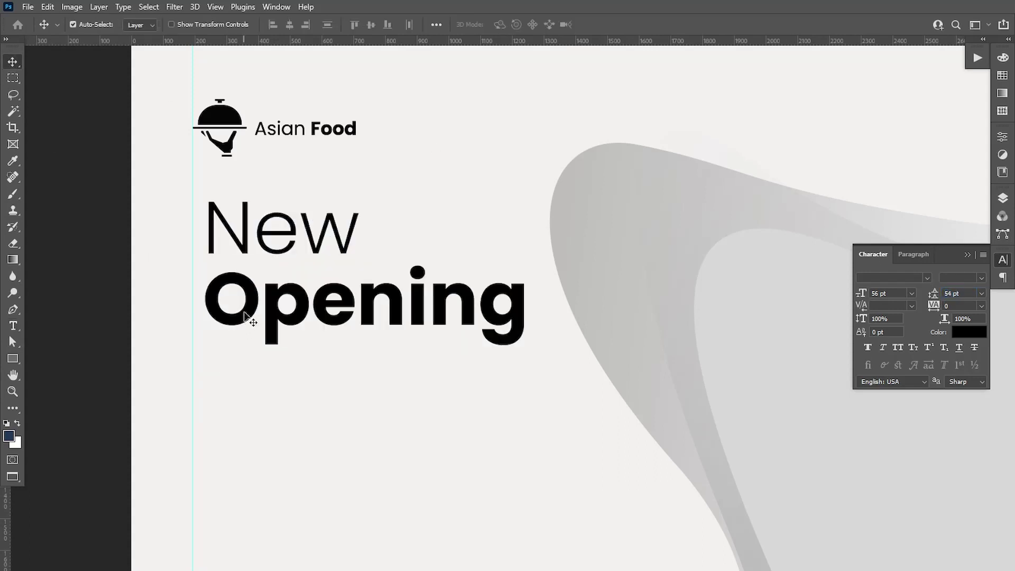
drag(240, 320, 227, 310)
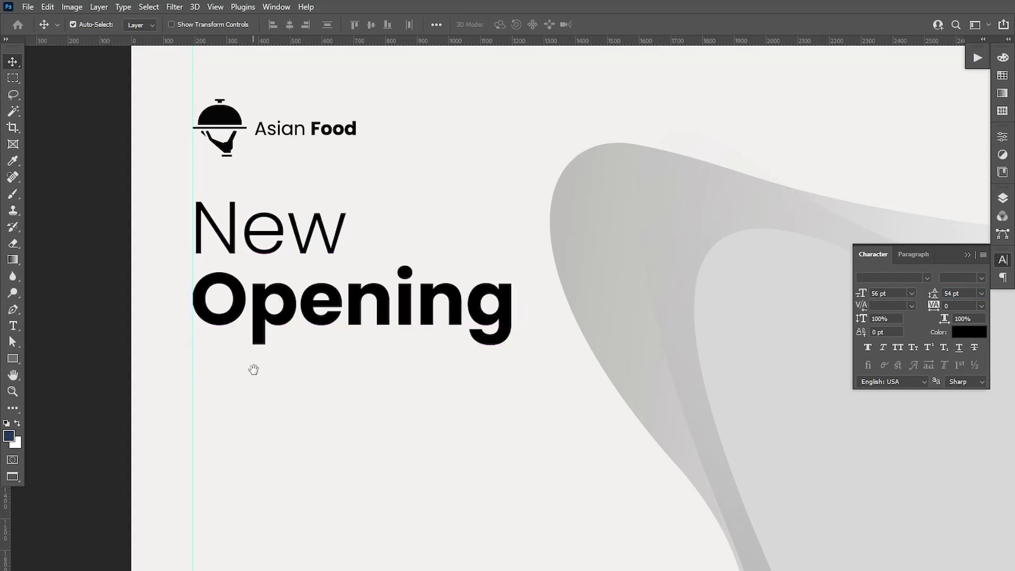
drag(253, 367, 251, 329)
Add a text block reading 'Discount up to 30%' and '23th May 2025' below the headline
click(15, 329)
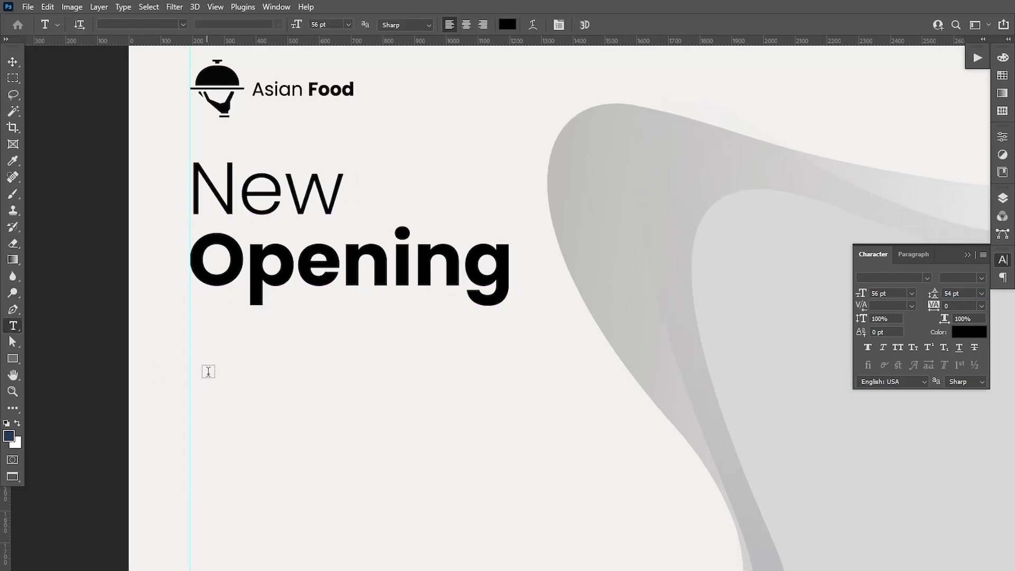
click(191, 367)
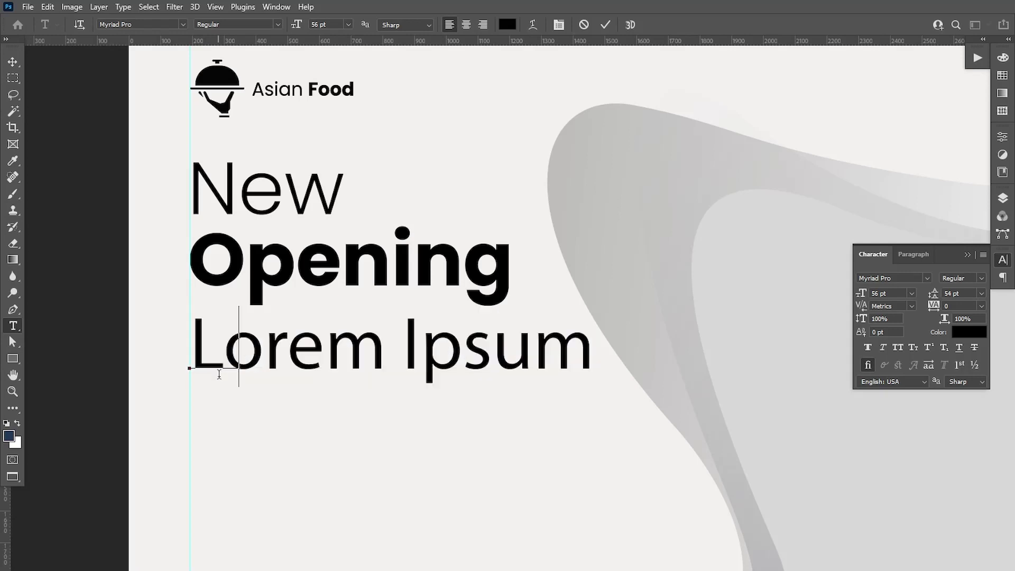
text(Discount)
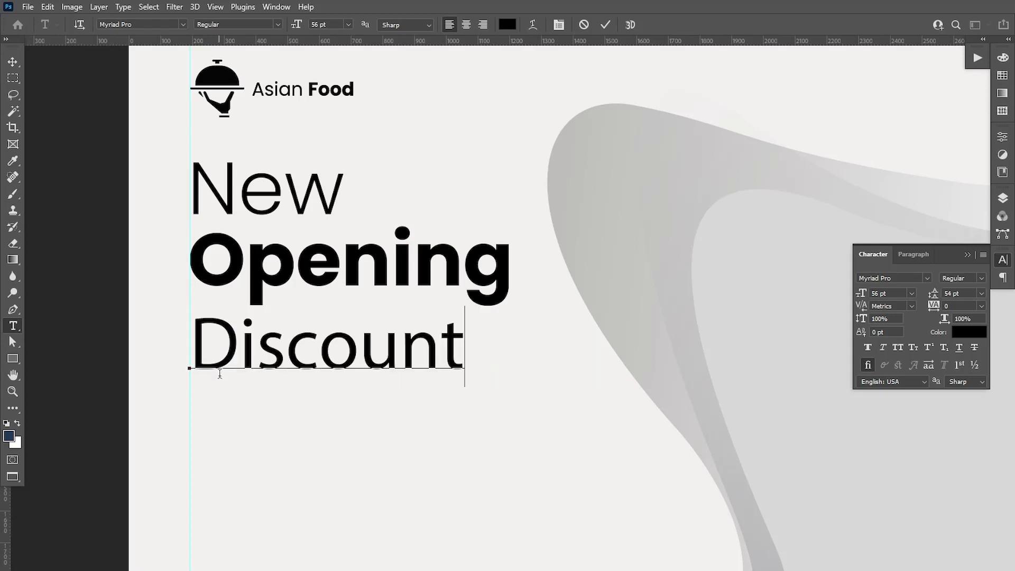
text( up to)
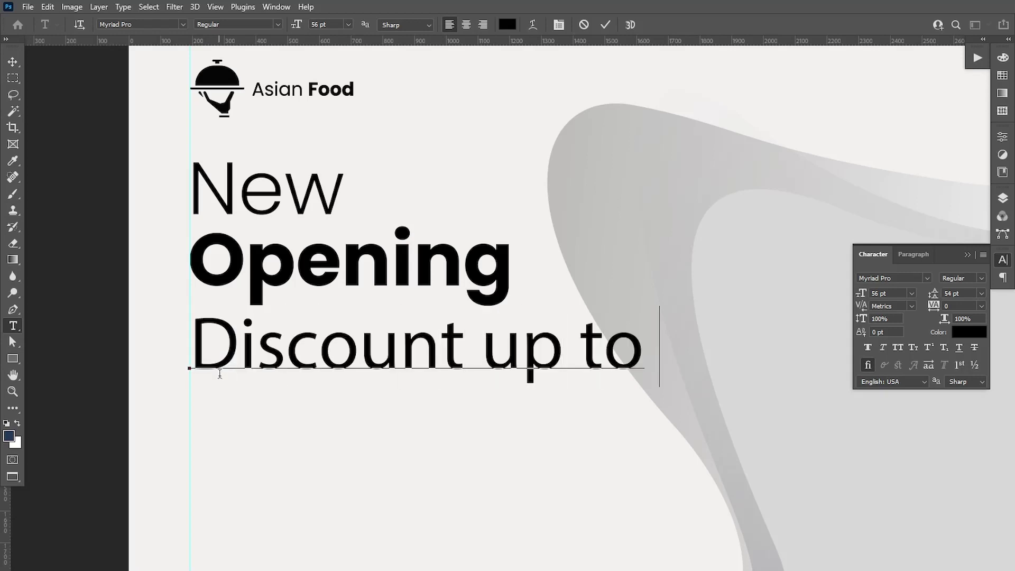
text( 30)
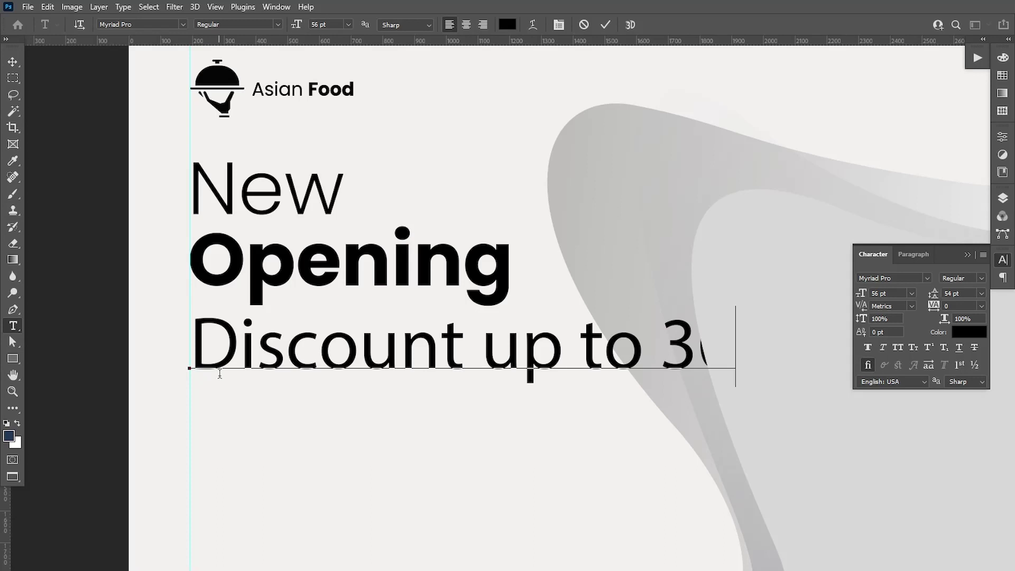
text(%)
text( O)
text(23)
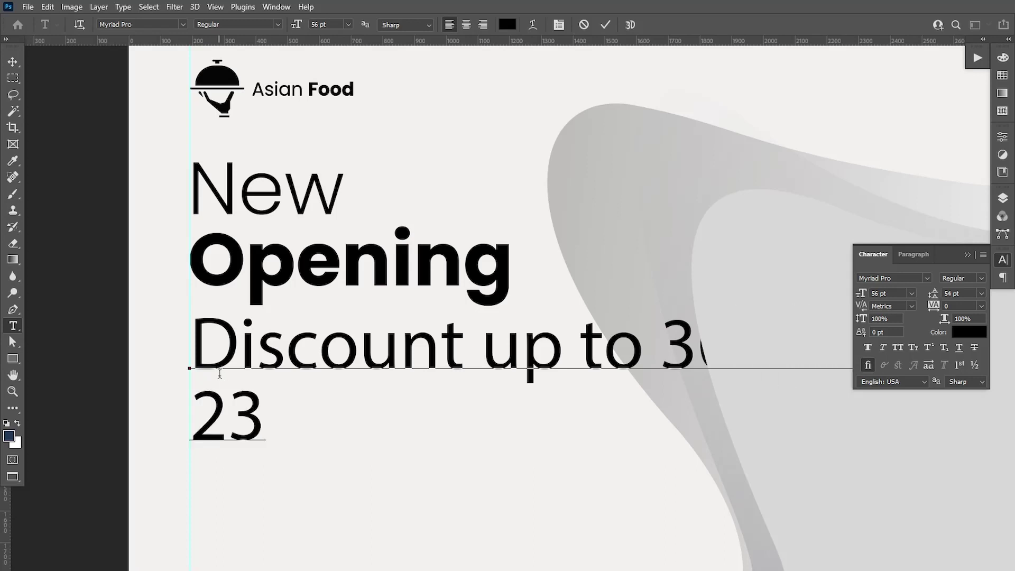
text(th May 2)
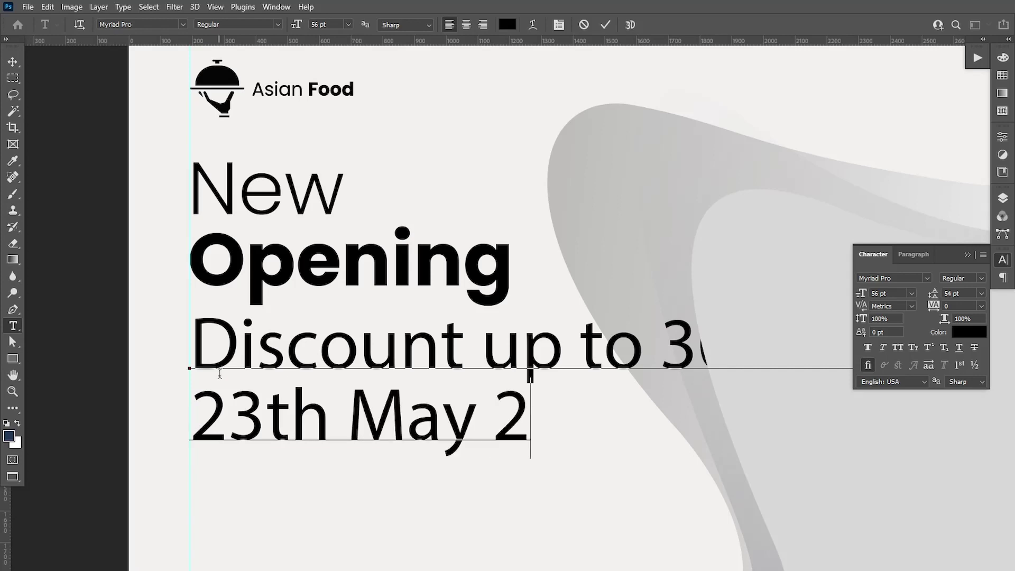
text(021)
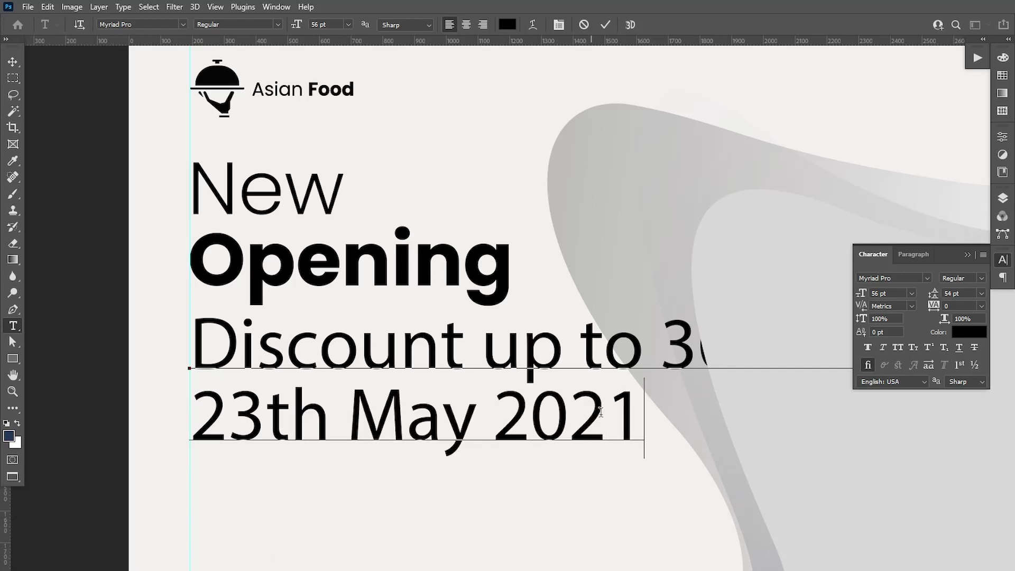
key(shift+Left)
text(5)
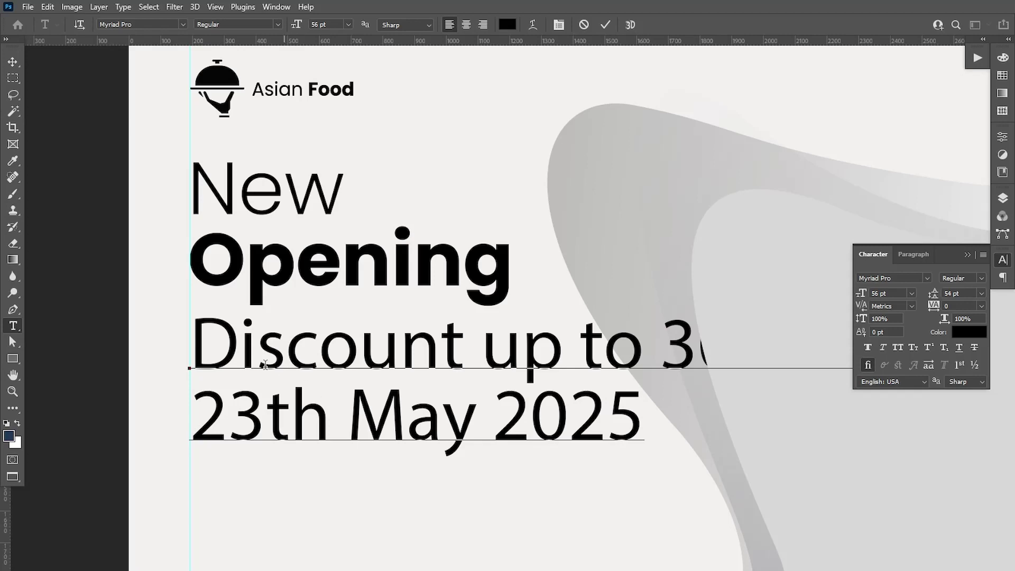
mouse_move(191, 338)
mouse_down()
mouse_move(328, 417)
mouse_move(660, 404)
mouse_up()
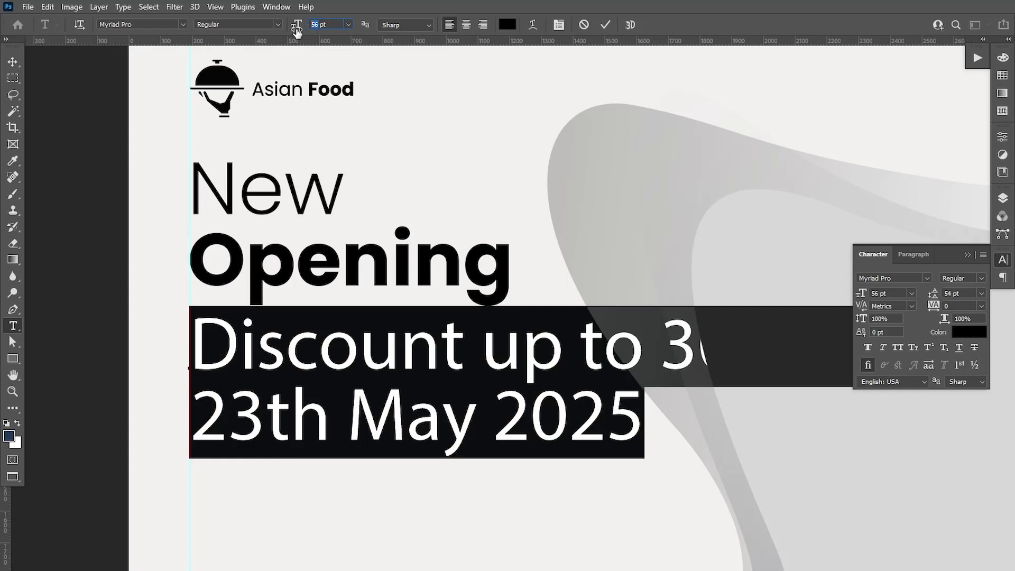
Apply 22 pt and Poppins Light to the discount and date lines
key(Return)
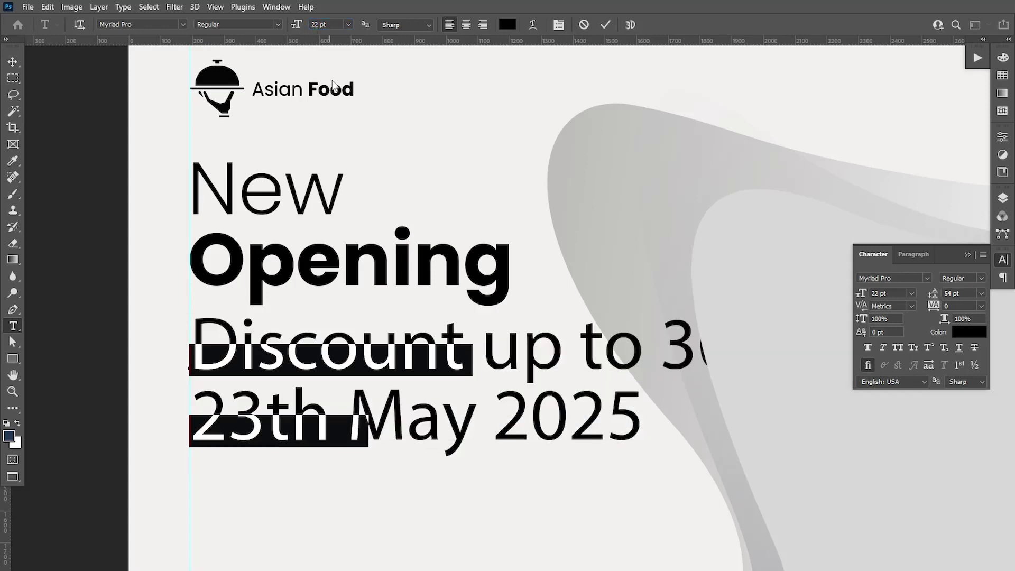
click(273, 360)
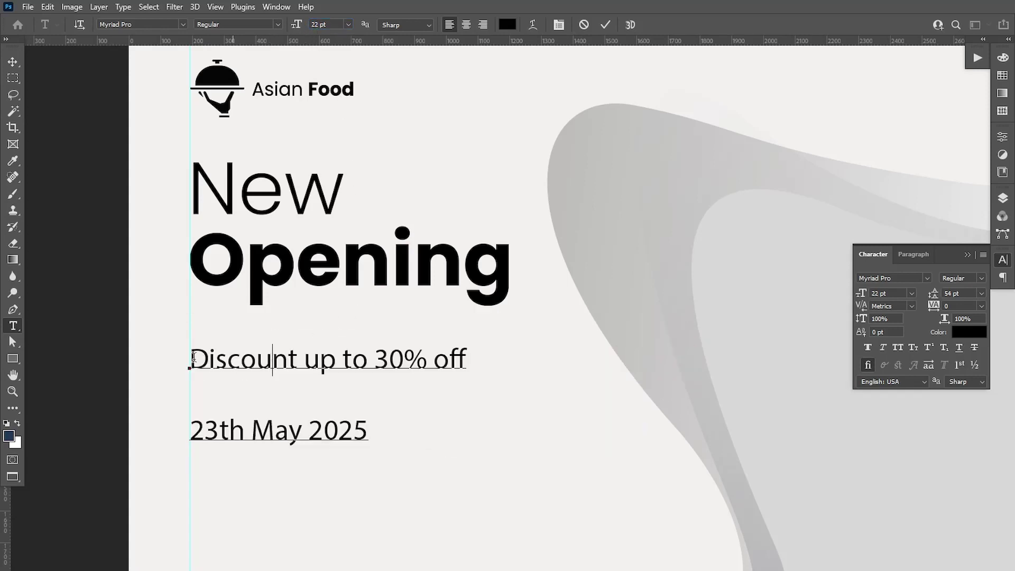
drag(190, 357, 369, 439)
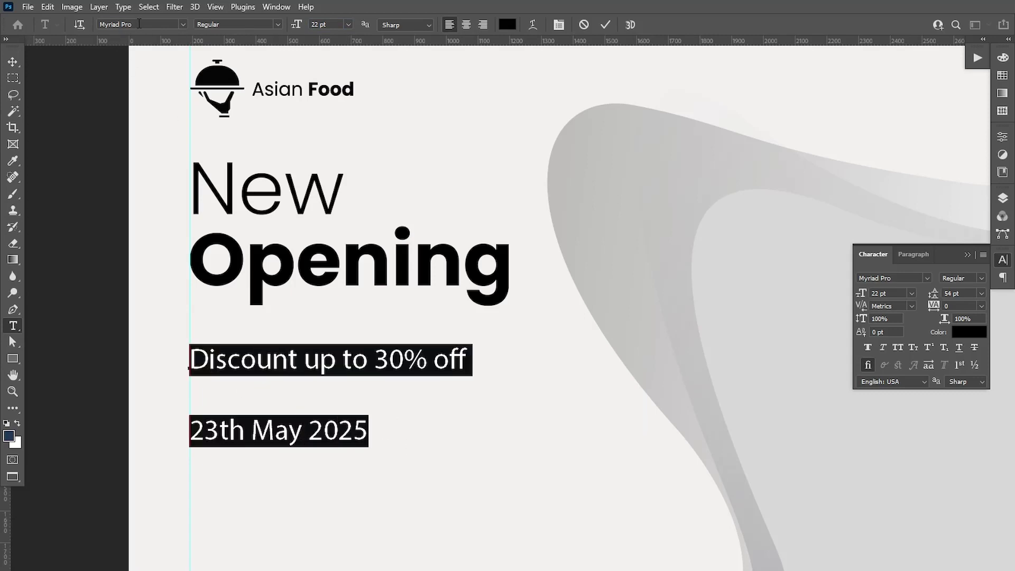
click(139, 24)
text(popp)
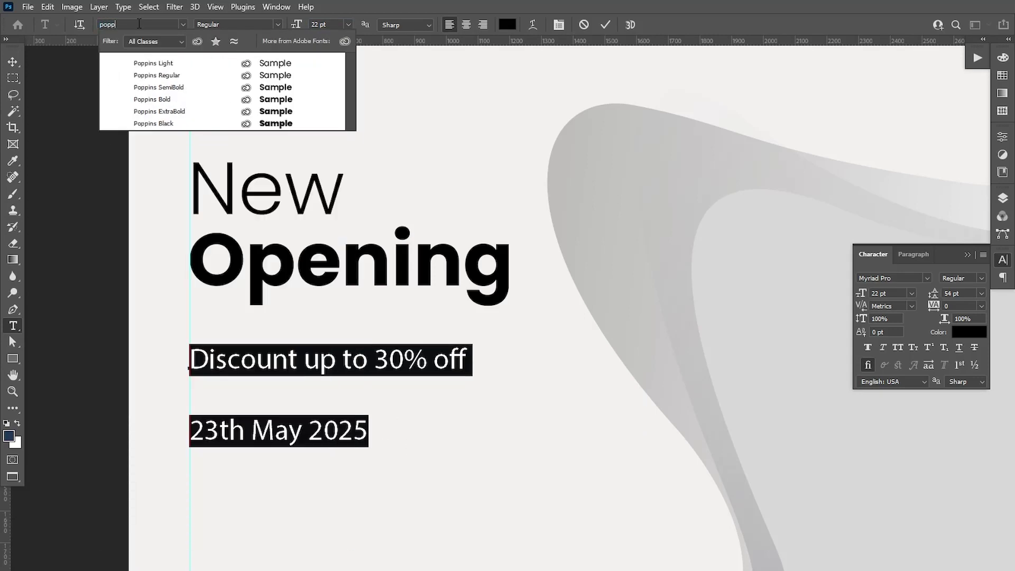
click(153, 63)
click(234, 428)
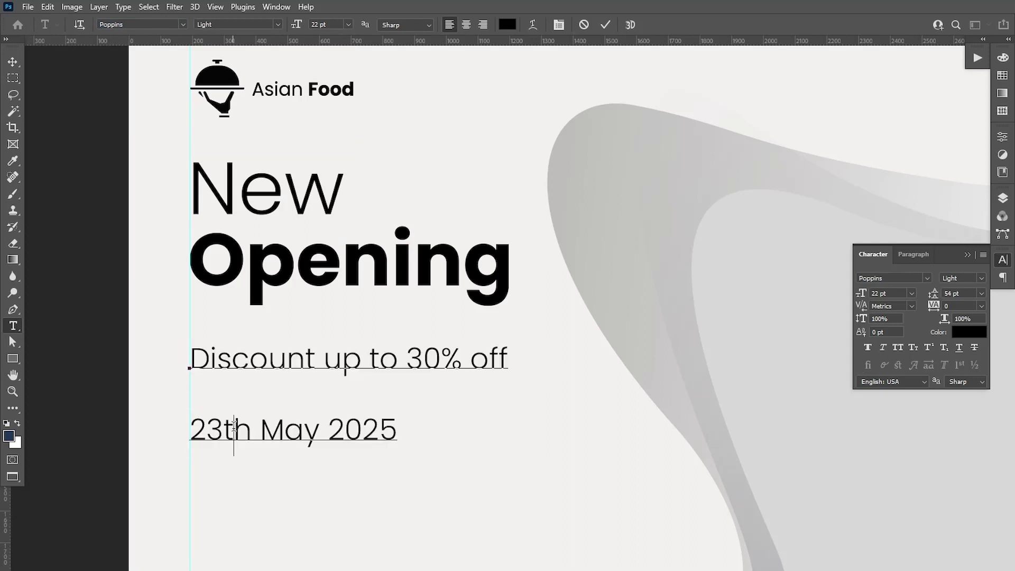
Make the date line Bold and set the block's leading to 28 pt
drag(192, 428, 427, 432)
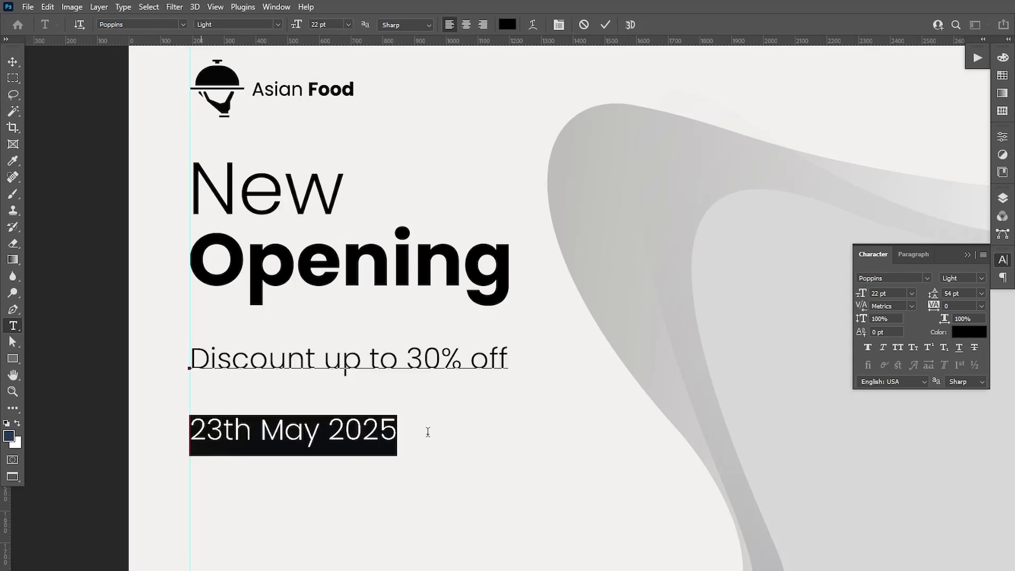
click(278, 25)
click(216, 66)
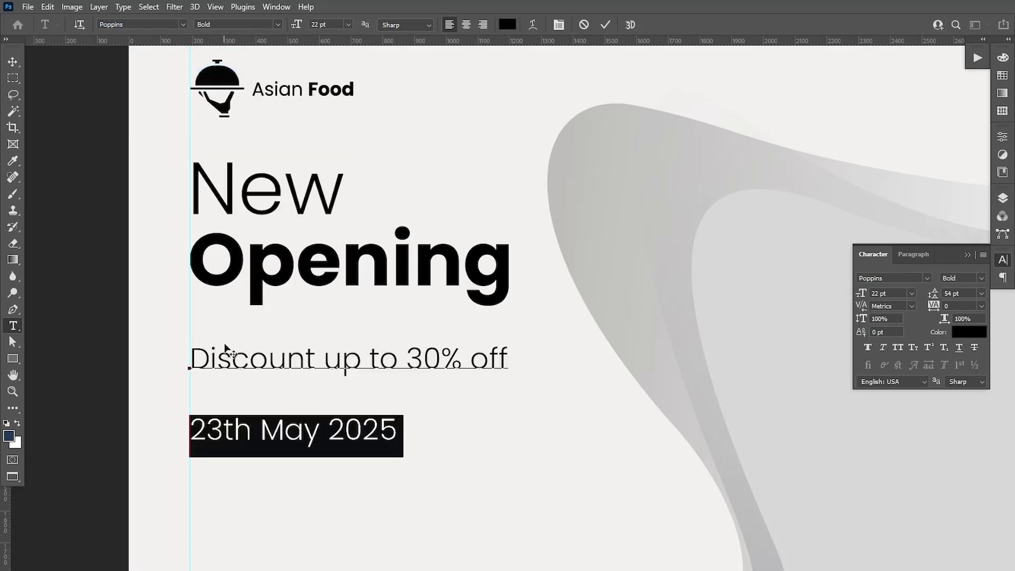
click(211, 357)
drag(210, 357, 446, 471)
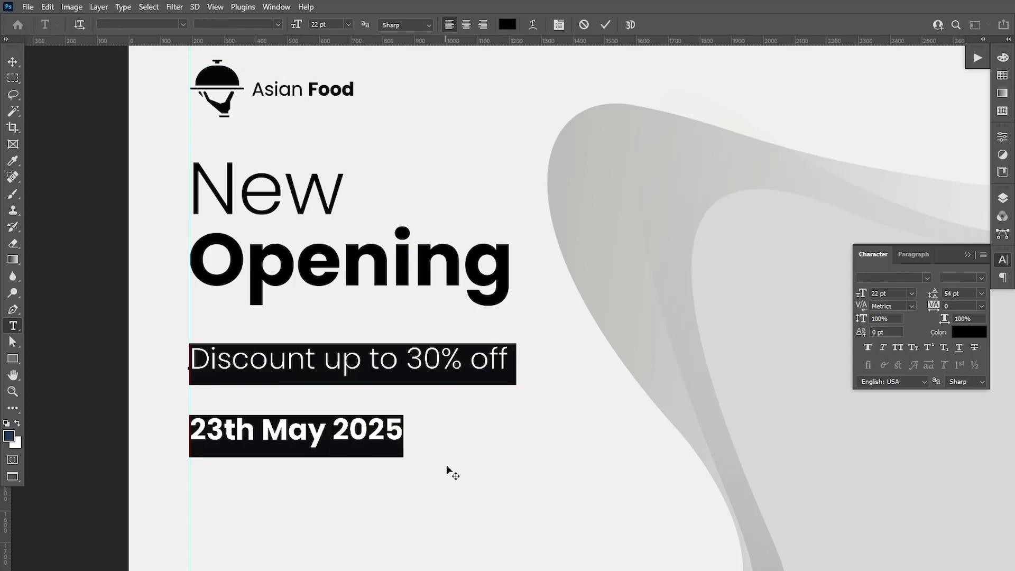
drag(933, 299, 913, 302)
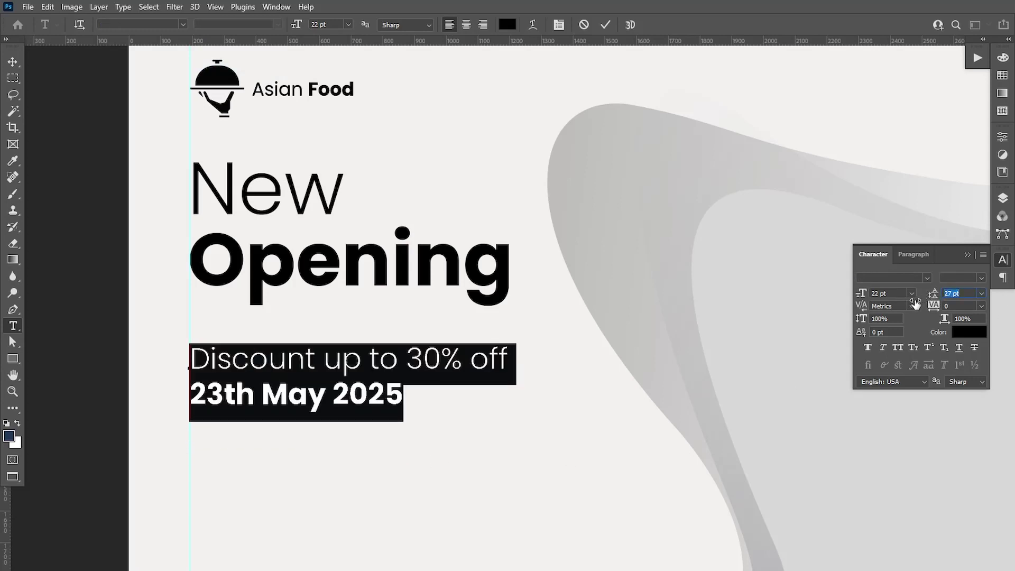
drag(913, 303, 899, 298)
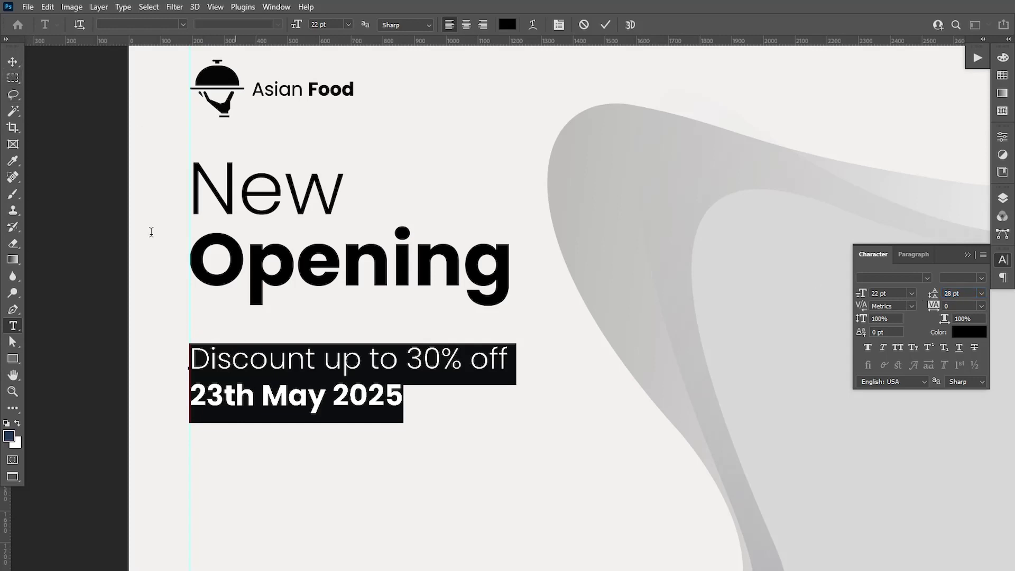
Move the discount-and-date block up closer under Opening
click(13, 61)
drag(250, 369, 252, 353)
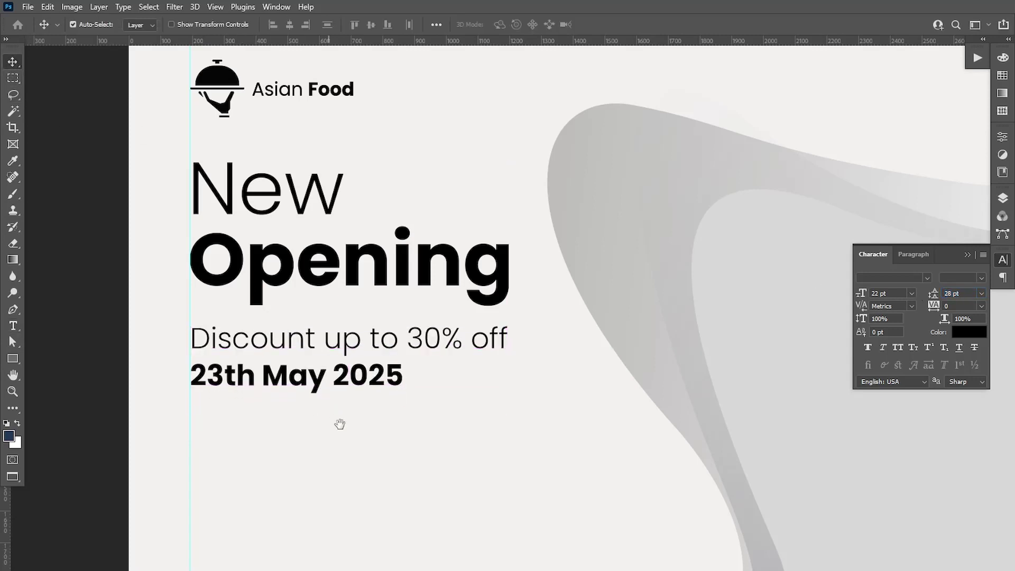
scroll(337, 421, down, 5)
click(12, 325)
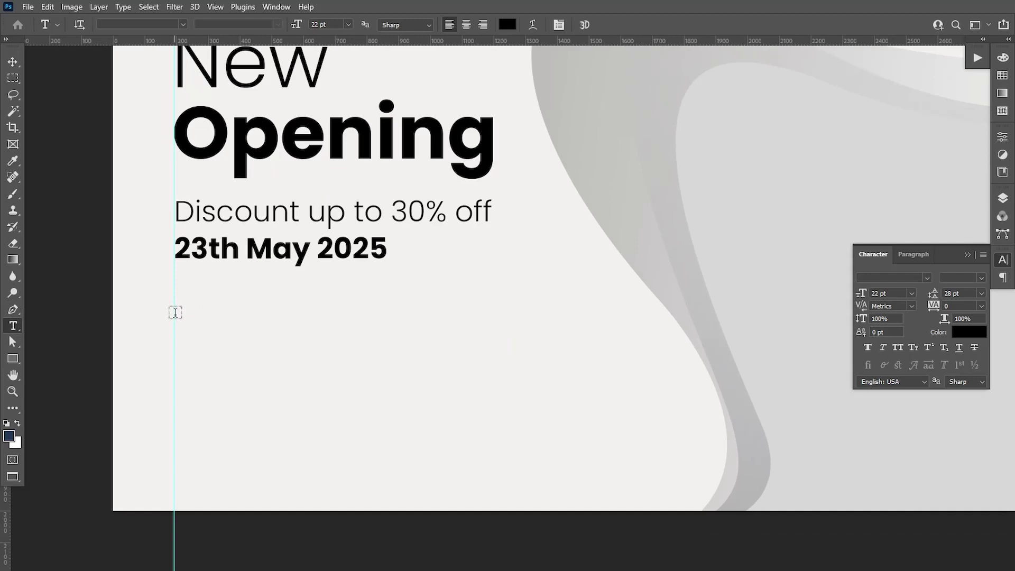
Type the body line 'There are many variation of passages of lorem' below the date
click(174, 312)
key(BackSpace)
text(There )
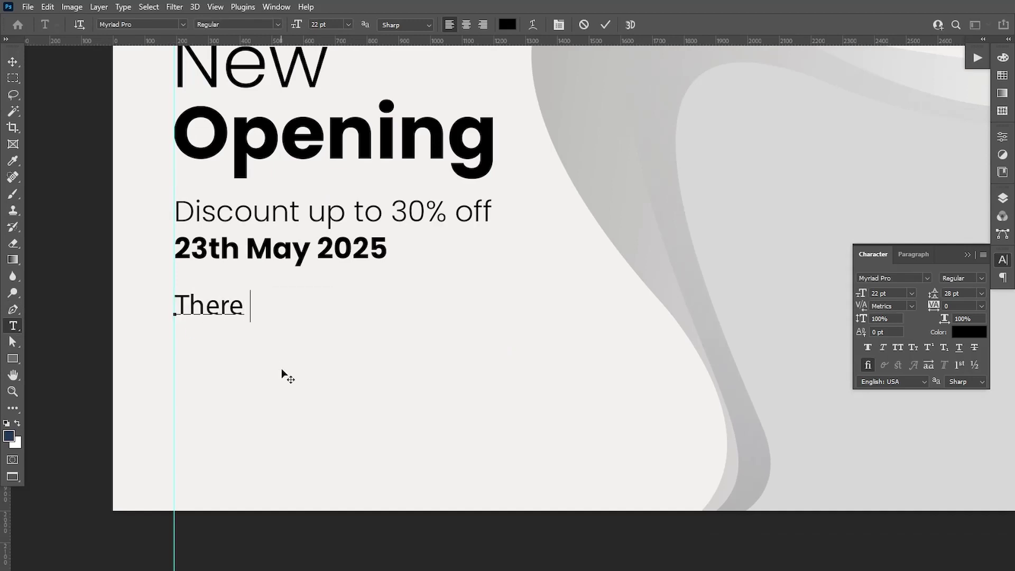
text(are ma)
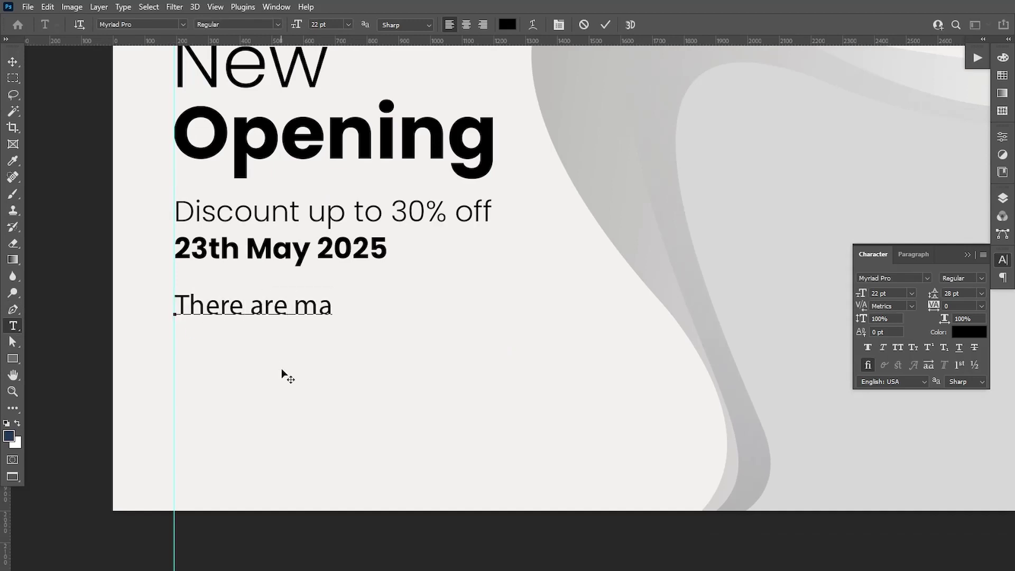
text(ny var)
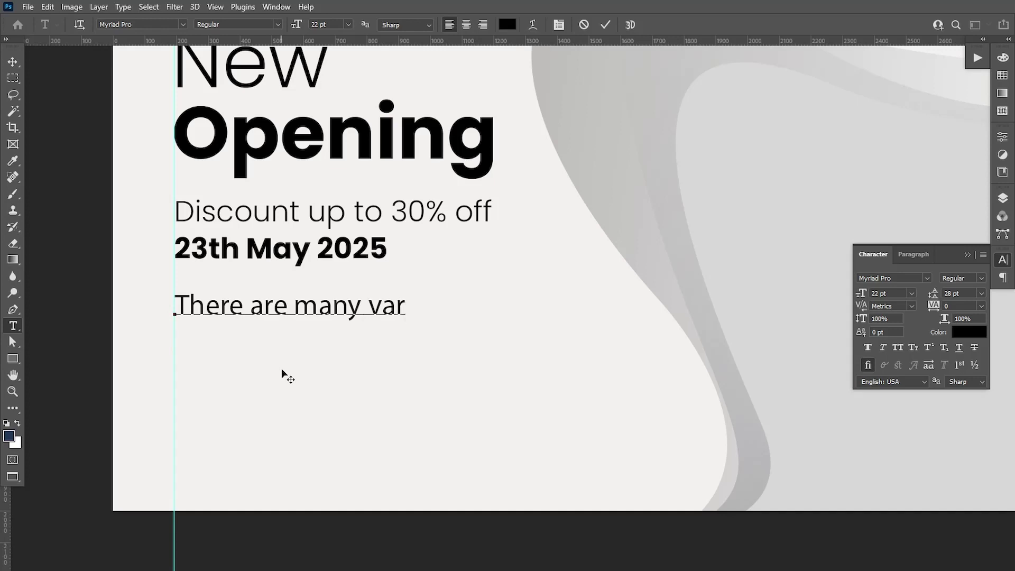
text(iation)
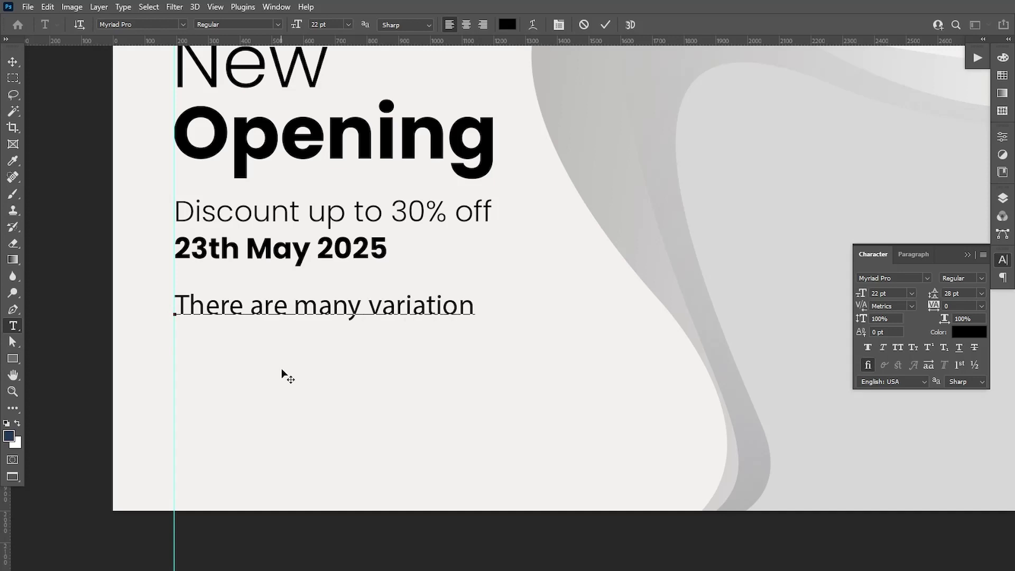
text( of passag)
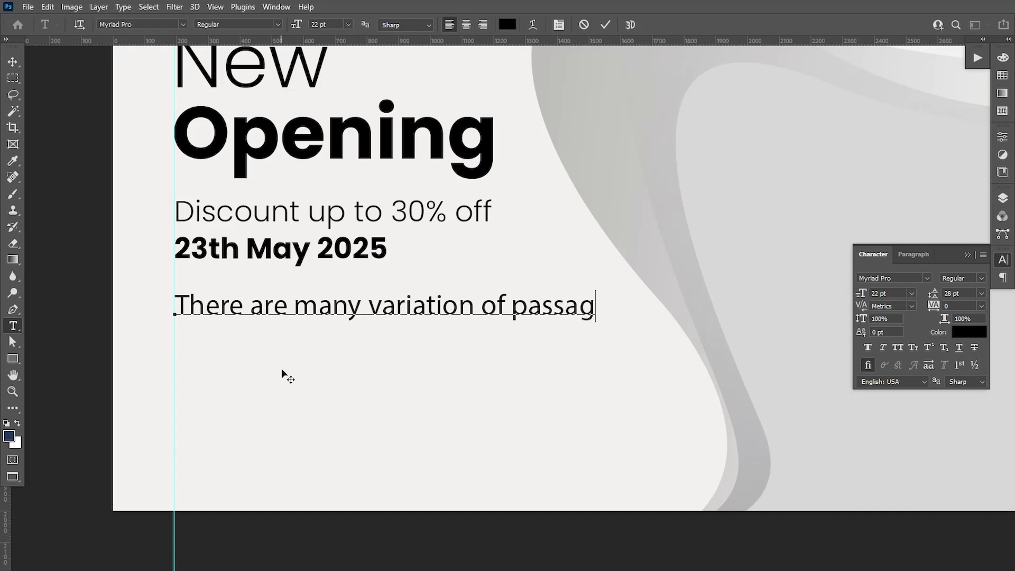
text(esof lor)
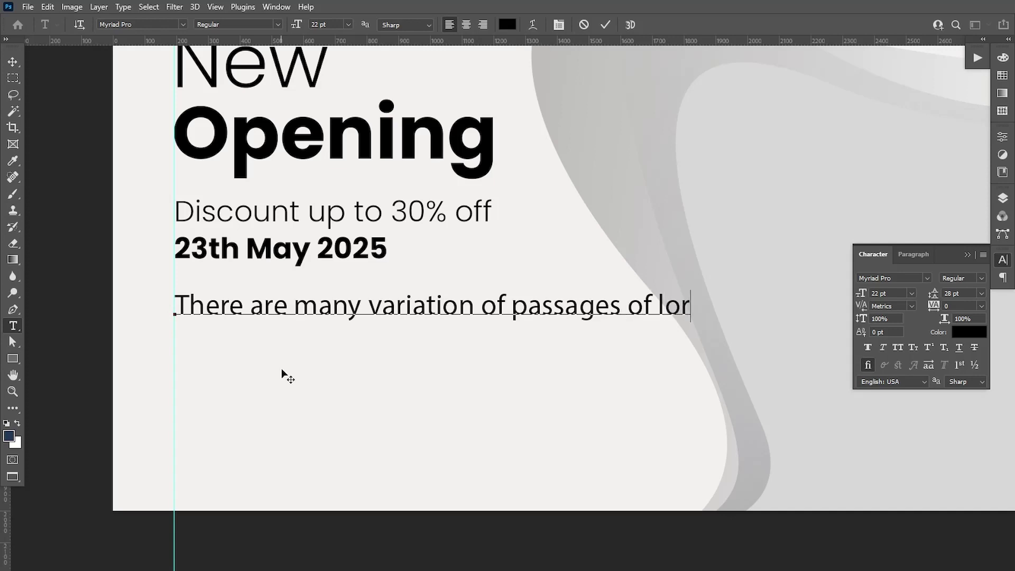
text(em)
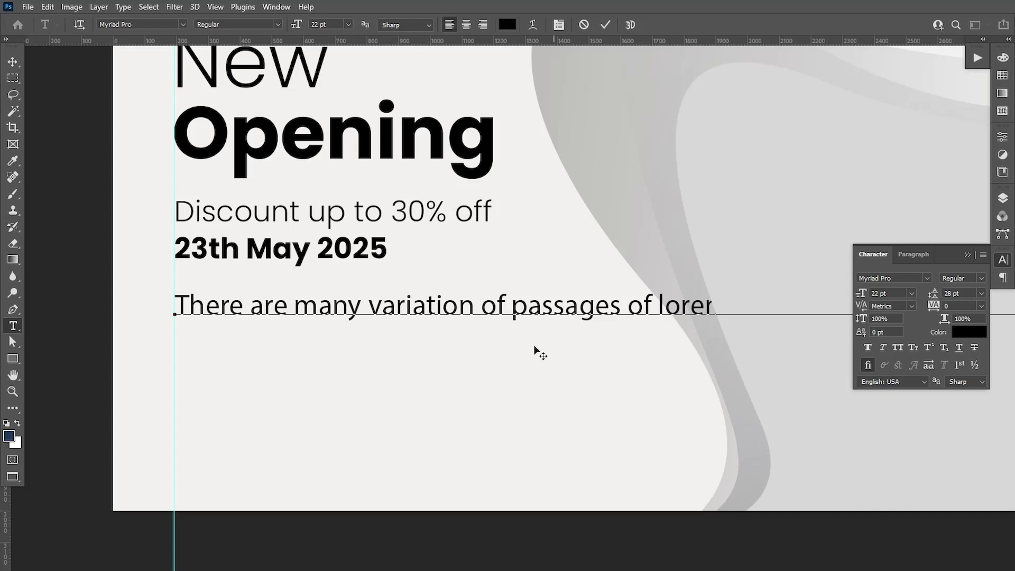
drag(391, 312, 471, 331)
Set the body text to Poppins Regular at 12 pt
key(ctrl+a)
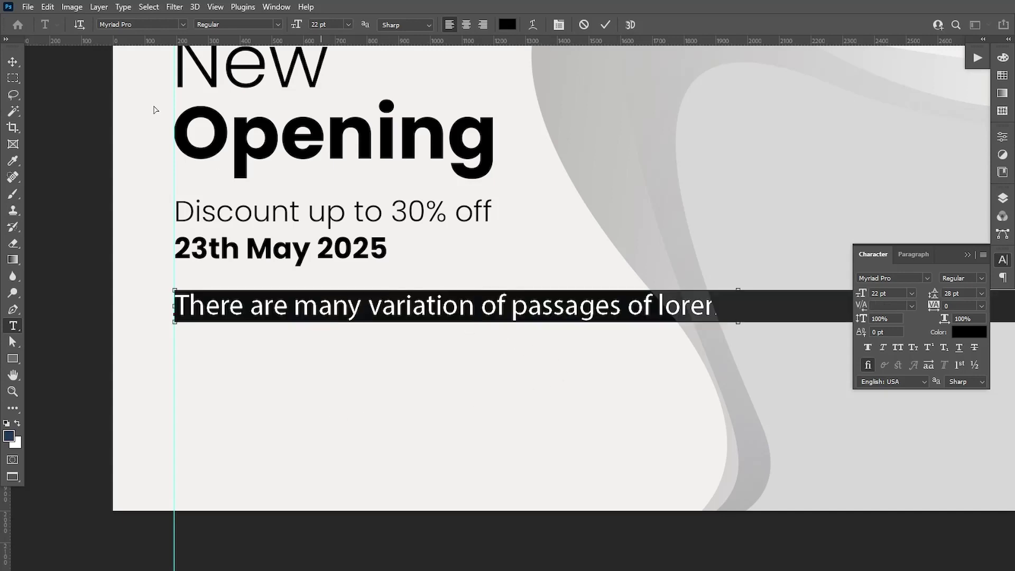
click(137, 28)
text(p)
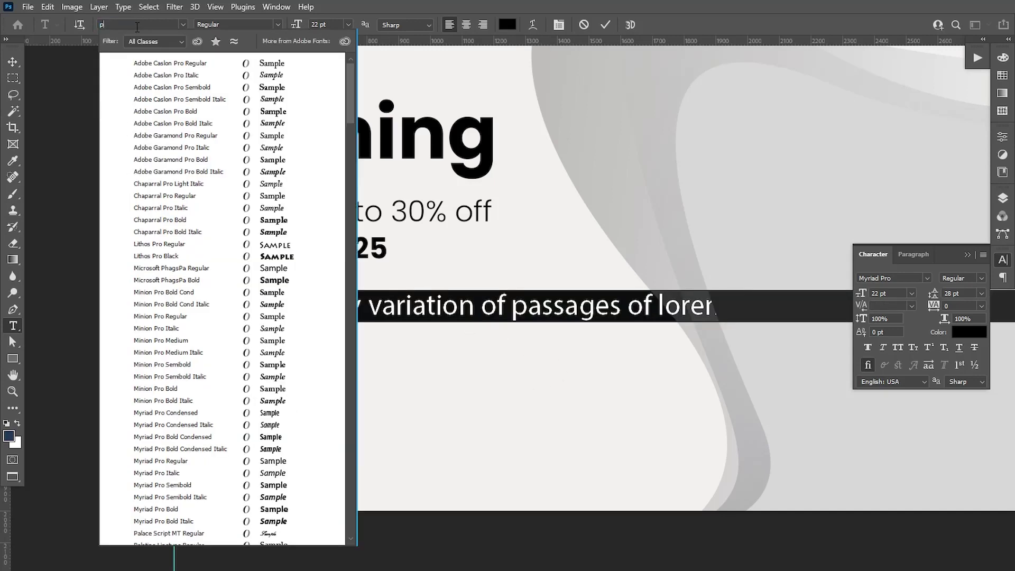
text(oppins)
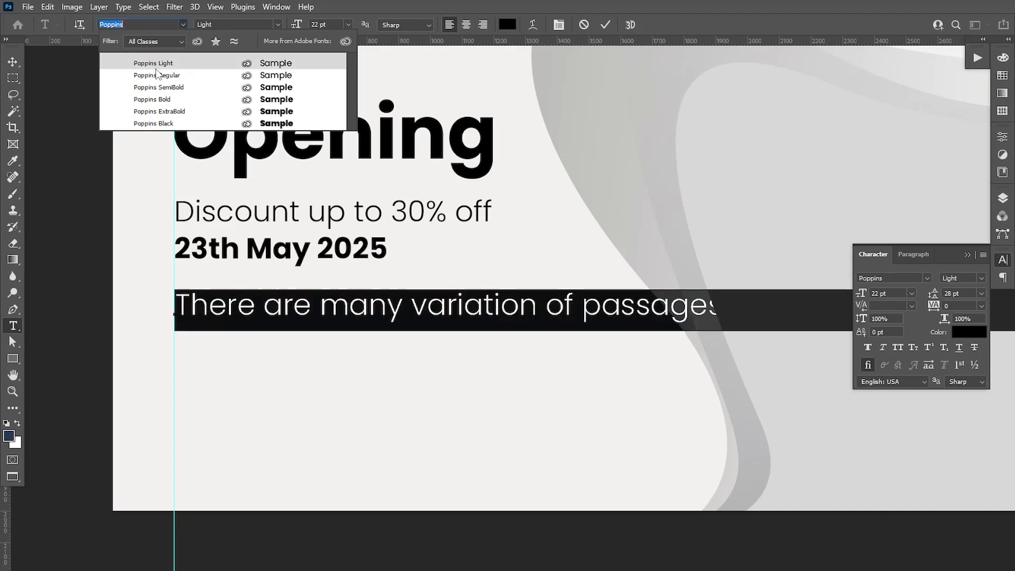
click(157, 75)
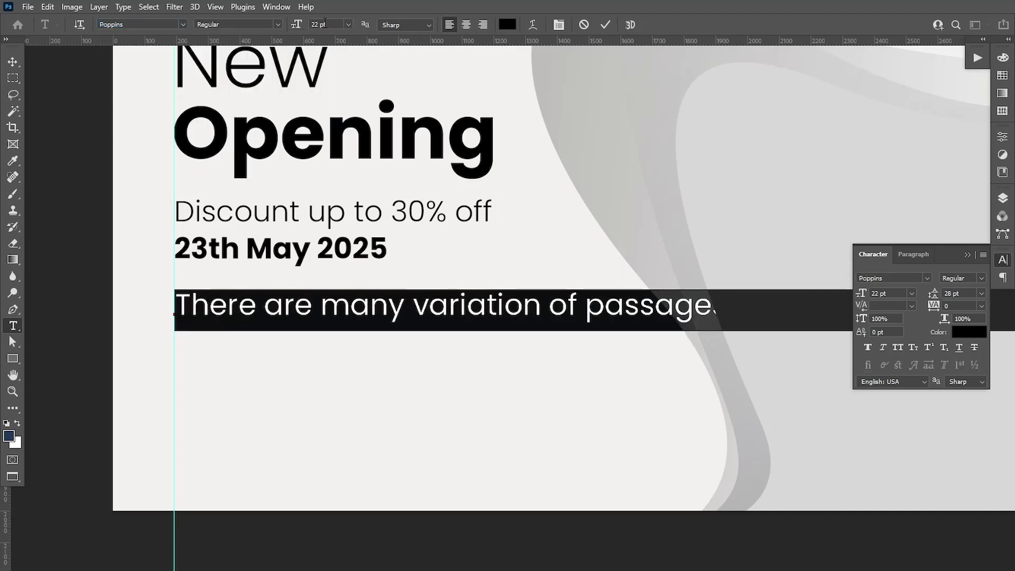
text(12)
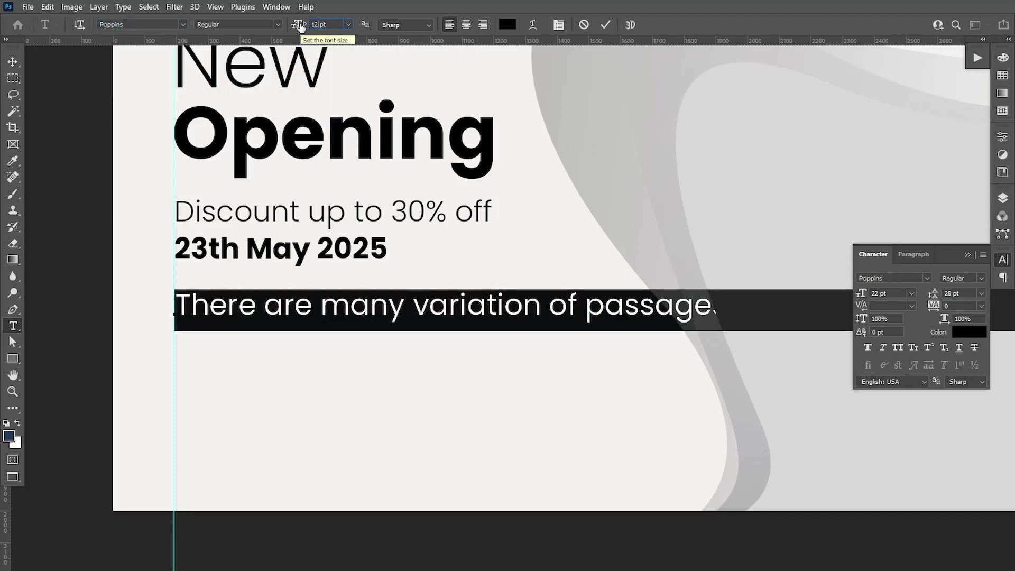
key(Return)
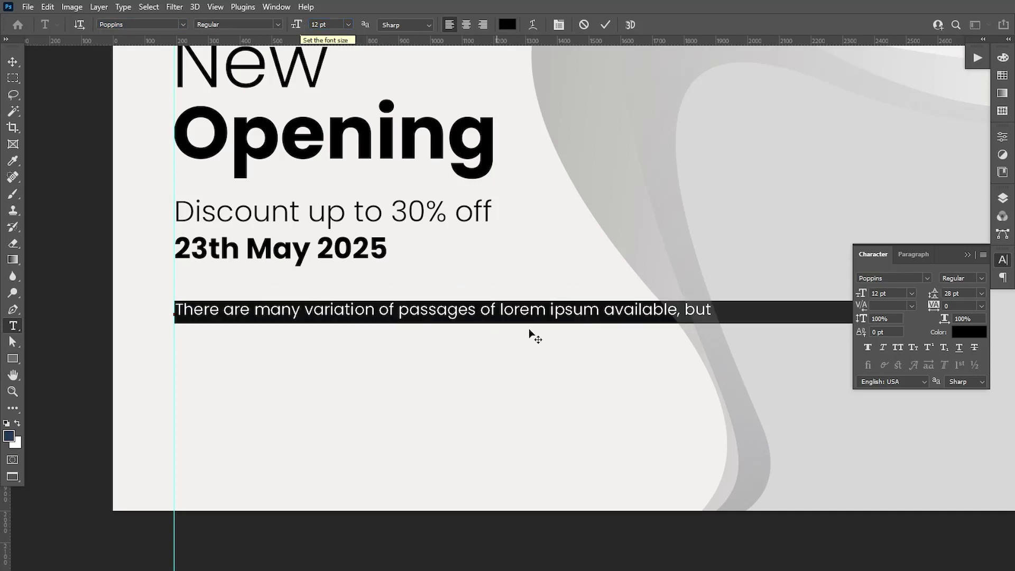
Break the body text before 'ipsum' and tighten its leading to 18 pt
click(568, 314)
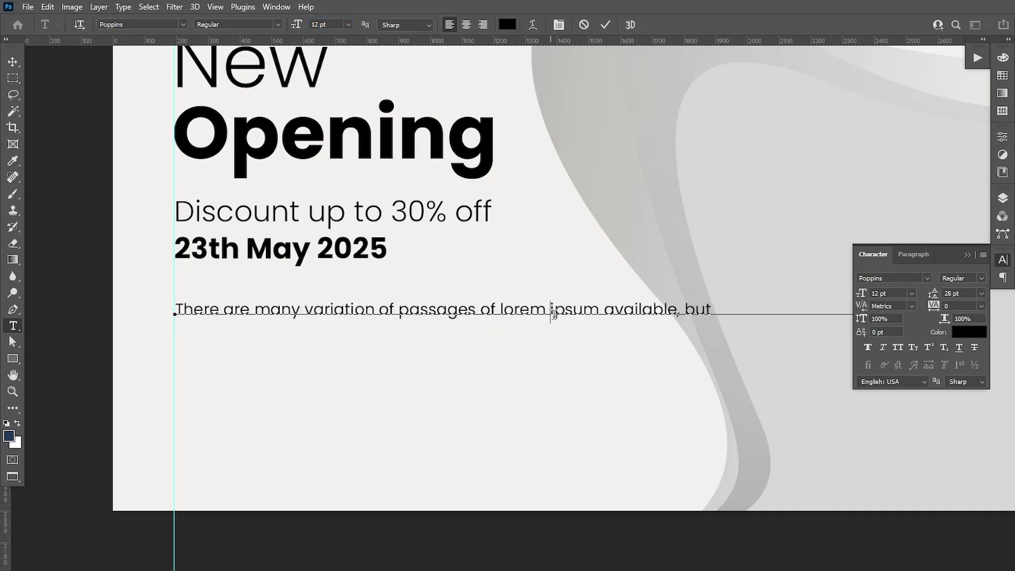
key(Return)
drag(301, 320, 371, 349)
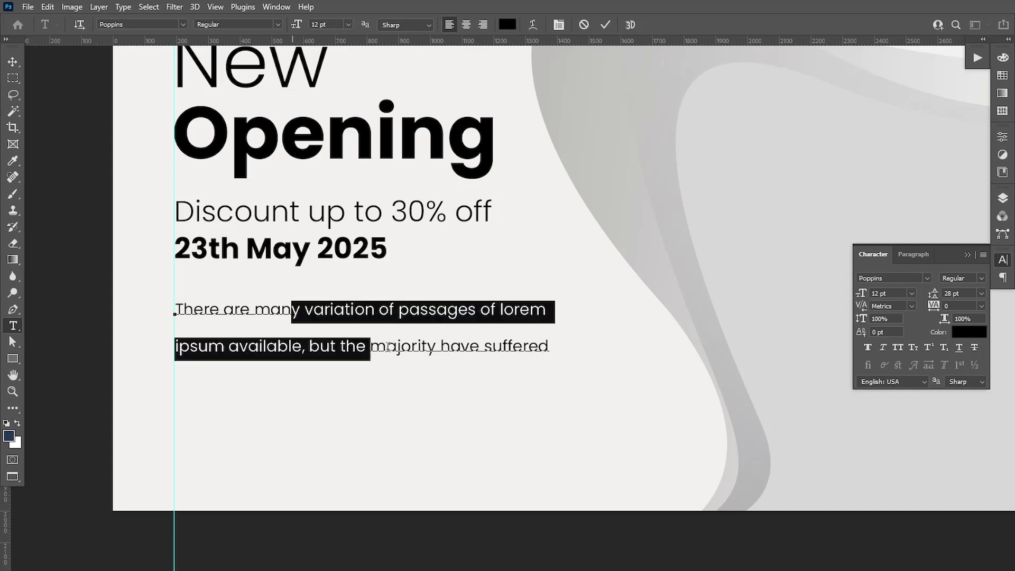
key(ctrl+a)
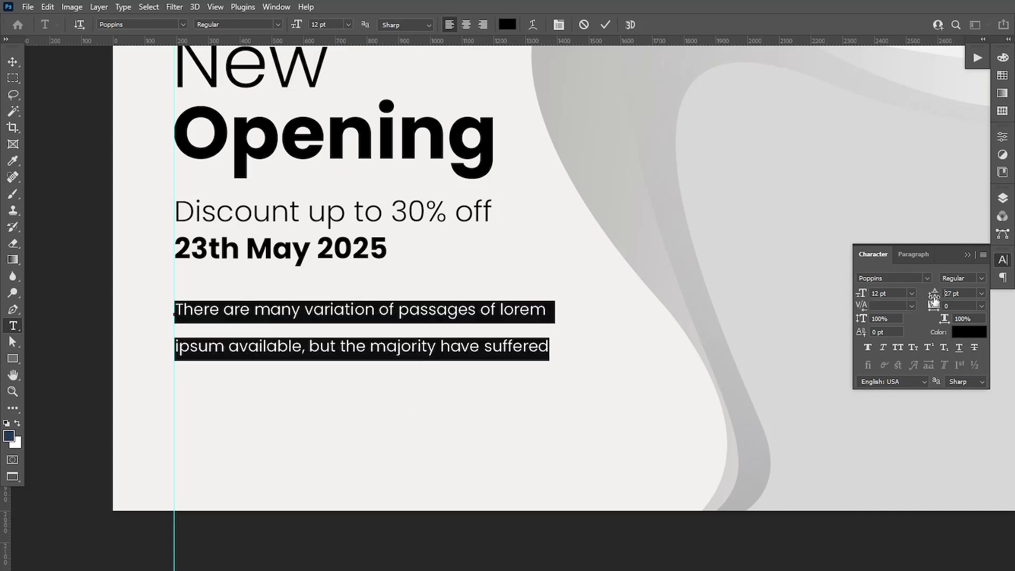
drag(922, 303, 930, 302)
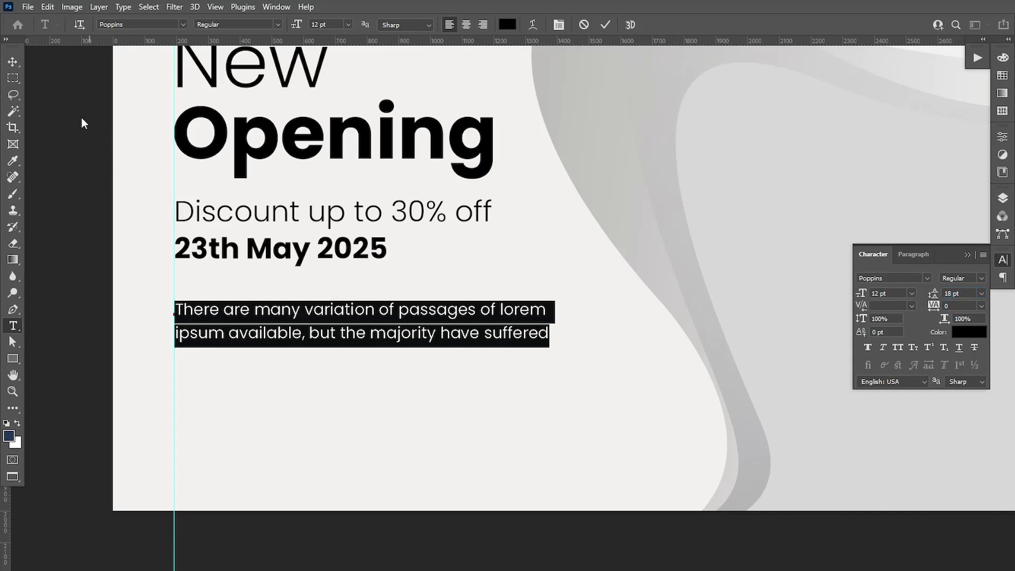
Reposition the two-line body text just below the date
click(13, 62)
drag(271, 325, 239, 375)
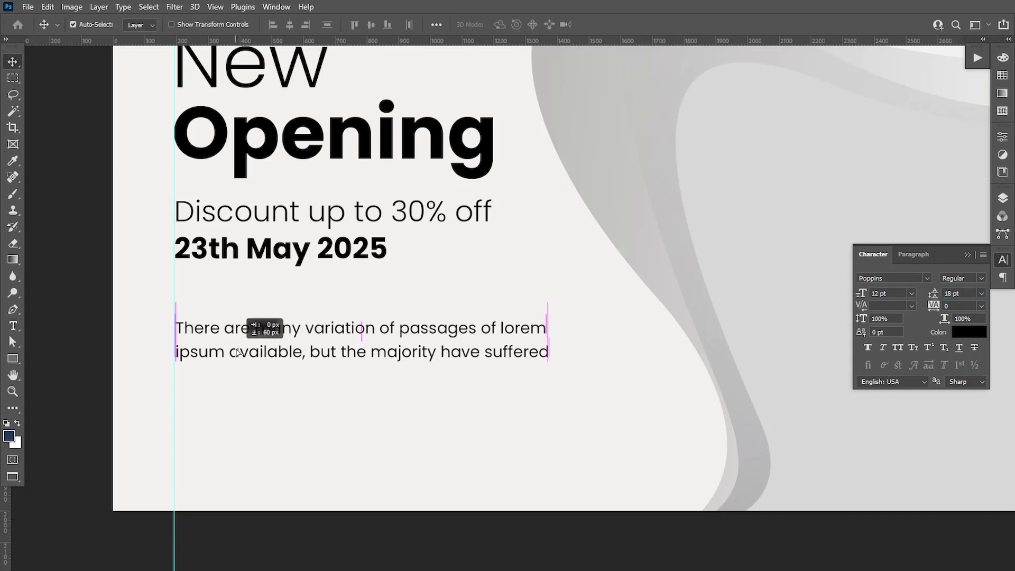
drag(239, 374, 238, 348)
drag(256, 395, 256, 384)
click(13, 325)
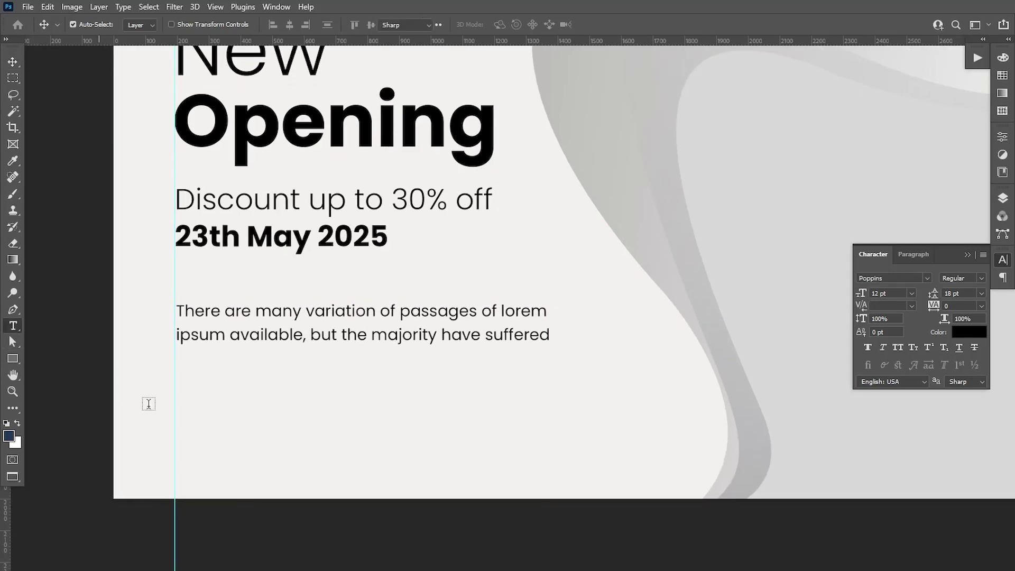
click(177, 400)
text(ww)
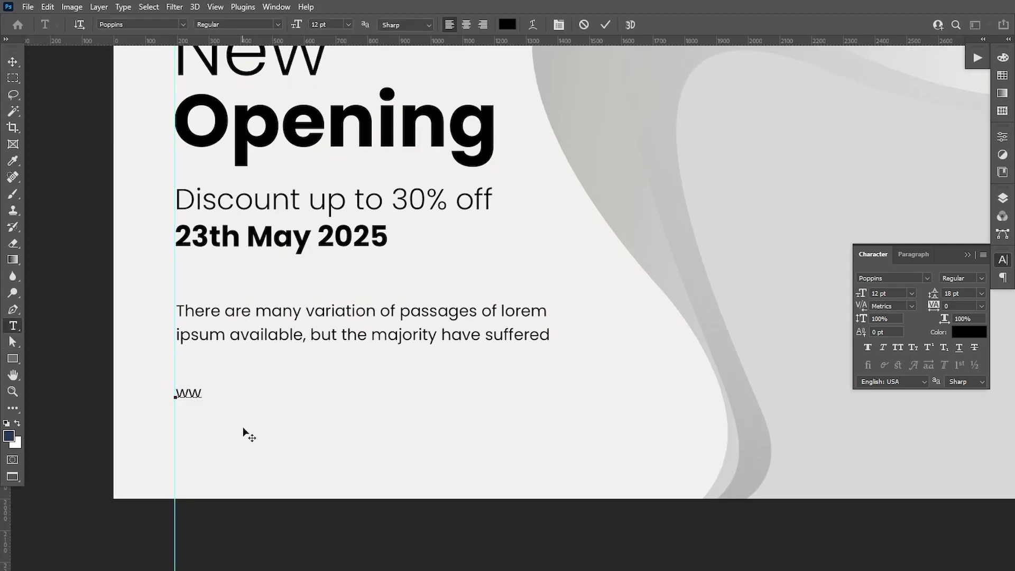
text(w.your)
text(websitelin)
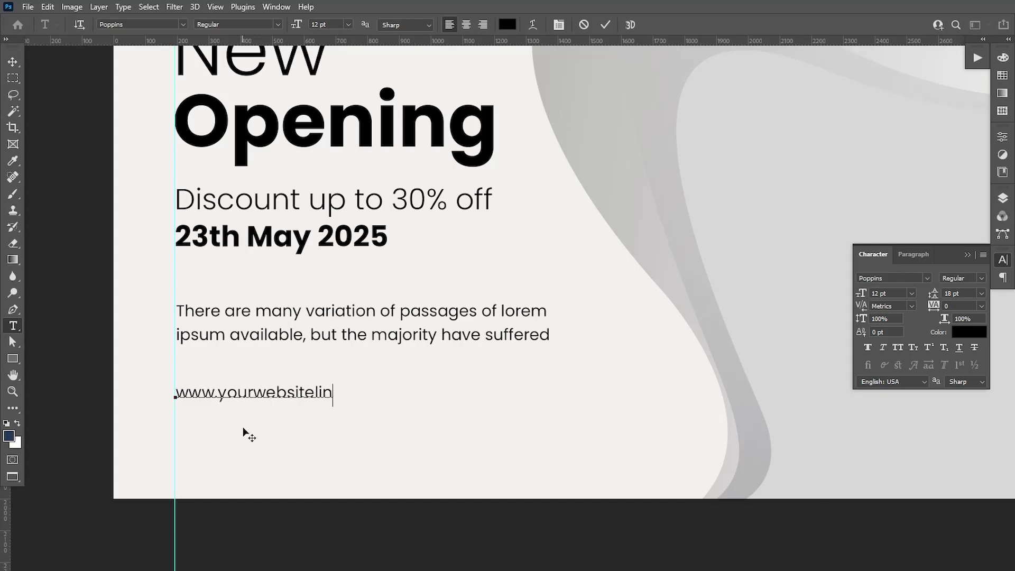
text(k.com)
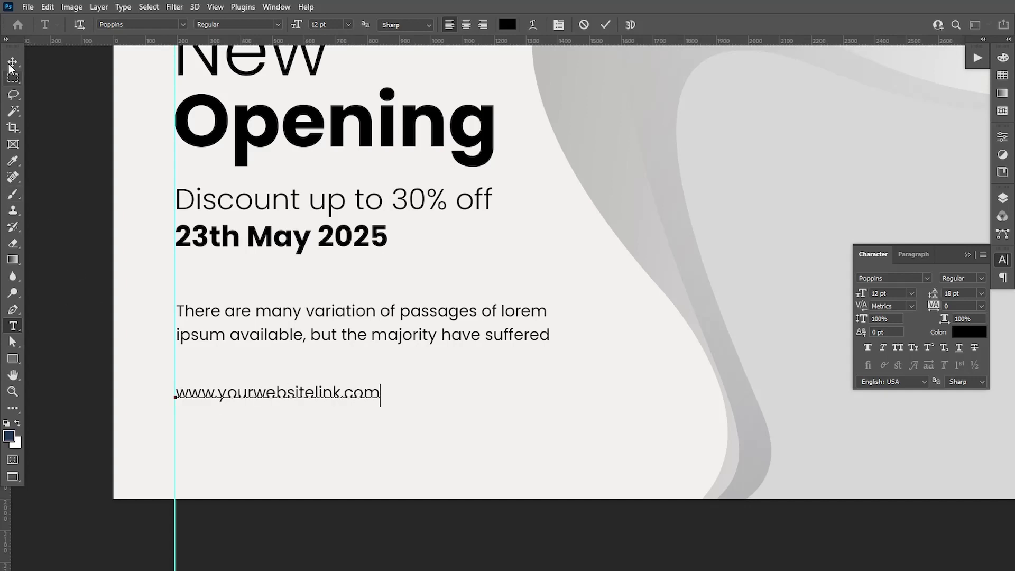
click(12, 61)
drag(215, 390, 211, 381)
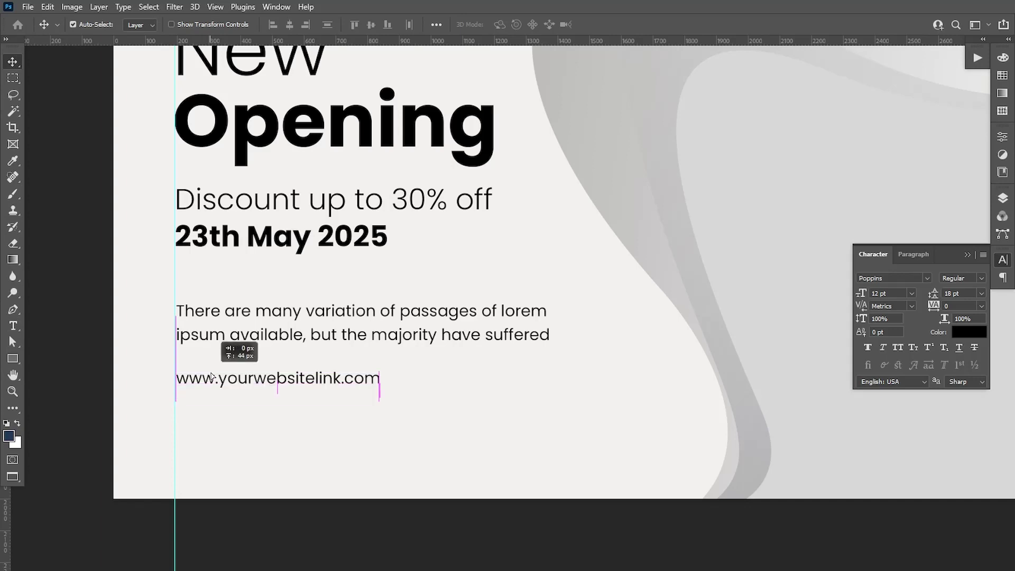
scroll(357, 423, down, 2)
Shift the four text layers down together and nudge the website line down
scroll(349, 372, up, 1)
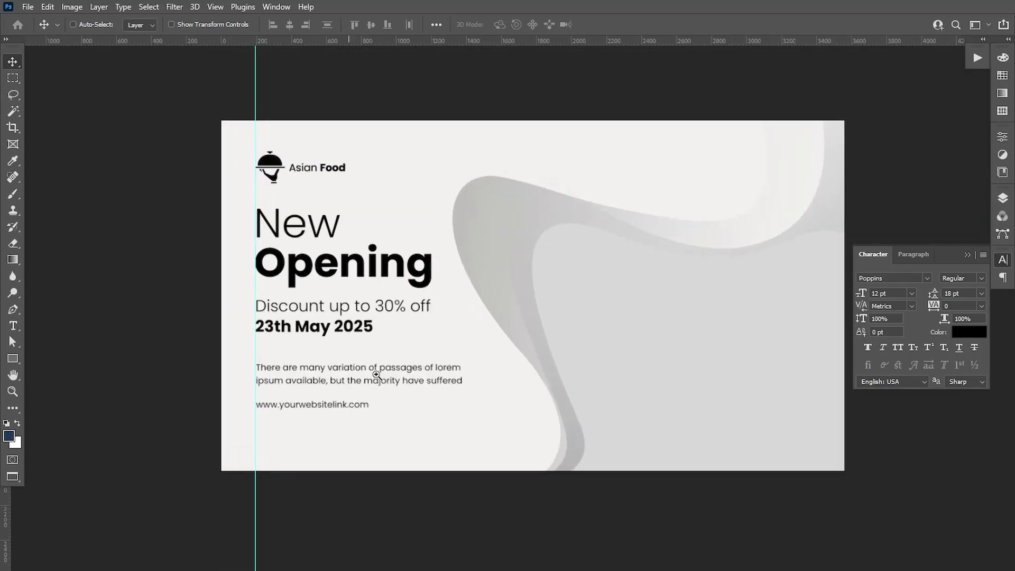
click(1003, 198)
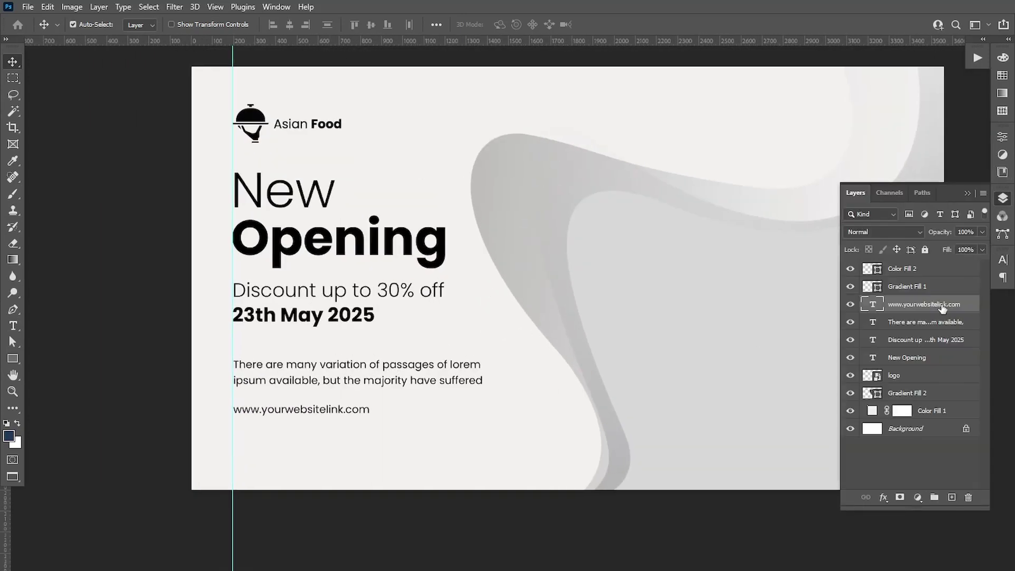
shift+click(917, 340)
shift+click(916, 358)
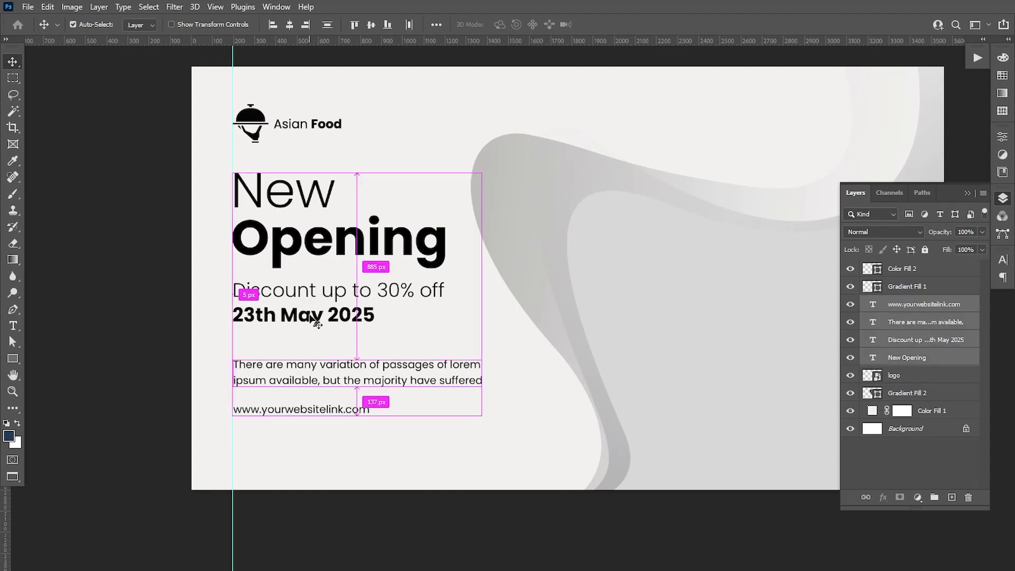
drag(316, 321, 315, 352)
click(417, 474)
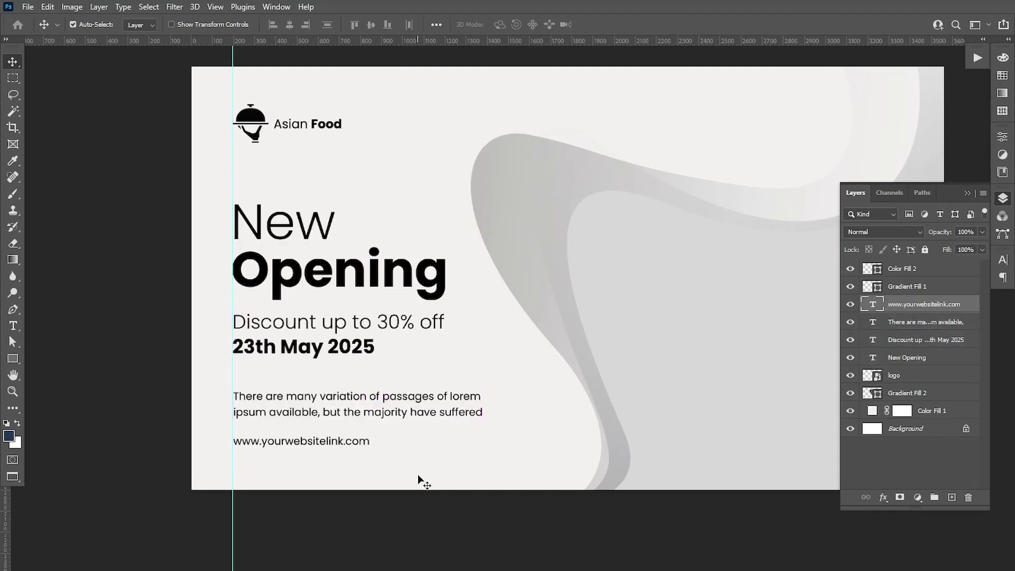
key(Down)
key(Down)
key(Down)
key(Down)
key(Down)
key(Down)
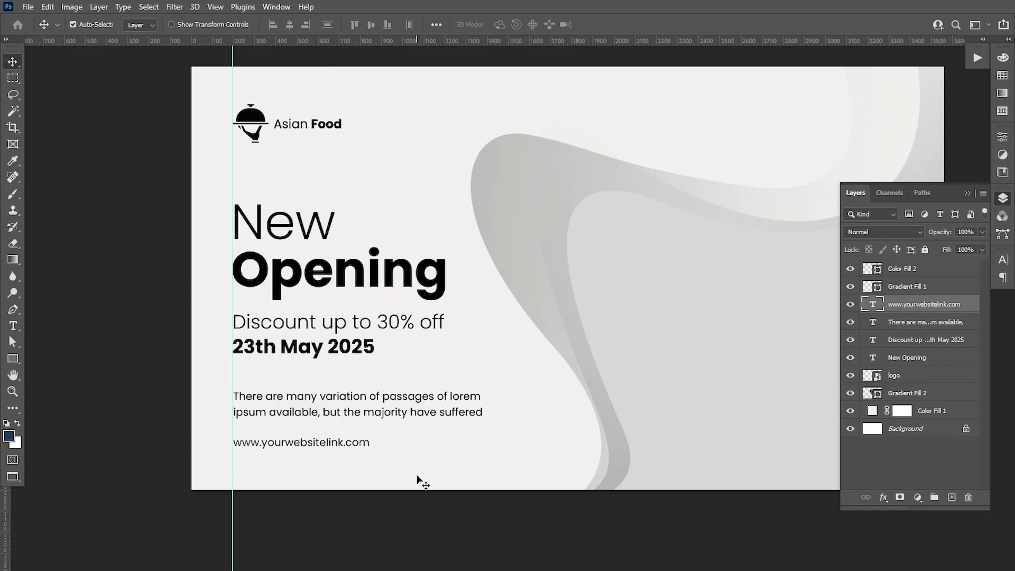
shift+click(917, 358)
key(shift+Down)
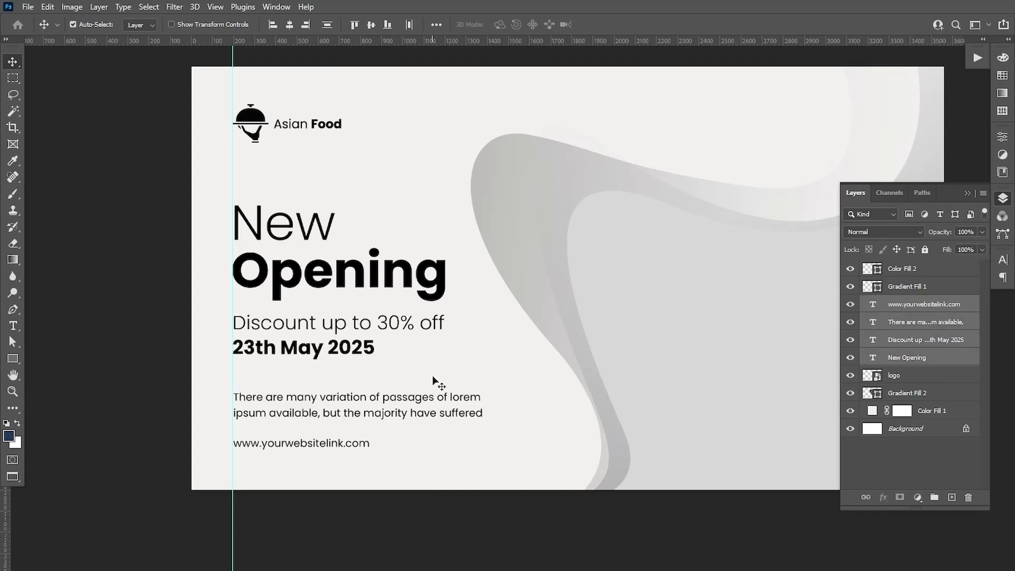
key(shift+Down)
key(shift+Down)
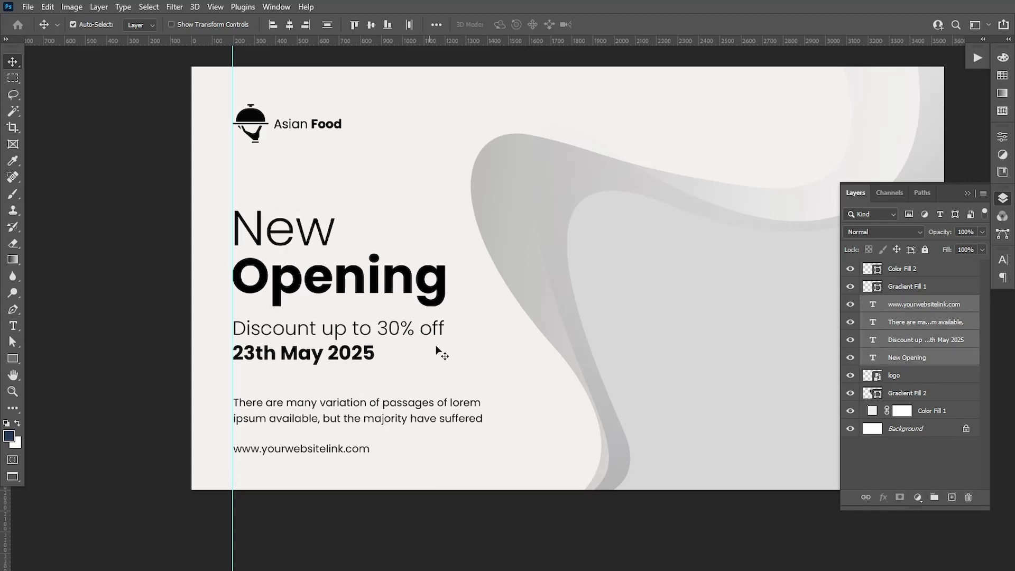
Nudge the logo up and move the headline, discount and body text up beneath it
click(885, 371)
key(Up)
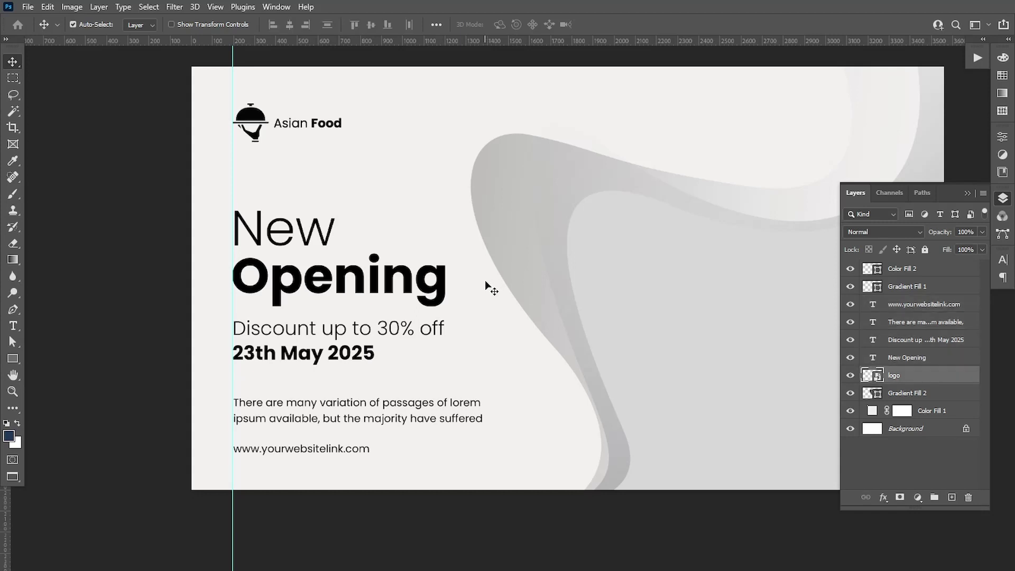
key(Up)
key(Up)
key(alt+bracketright)
key(alt+shift+bracketright)
key(alt+shift+bracketright)
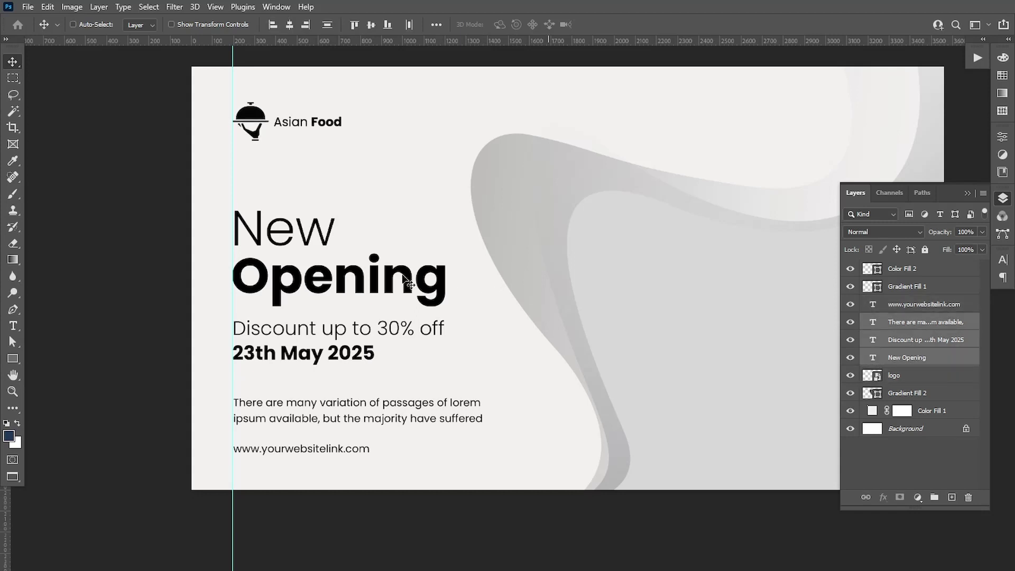
mouse_move(279, 294)
mouse_down()
mouse_move(278, 277)
mouse_move(317, 248)
mouse_up()
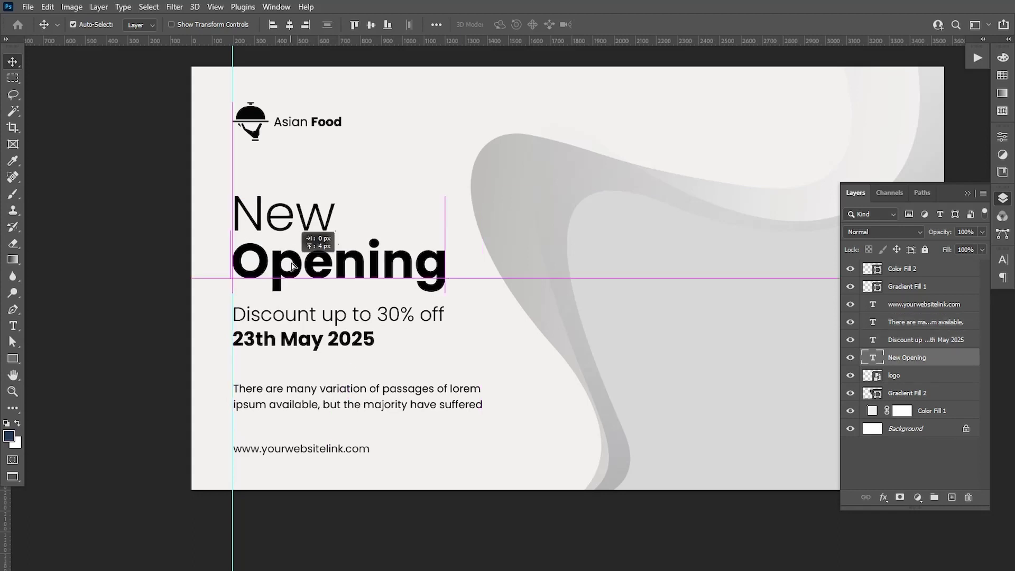
key(alt+shift+bracketright)
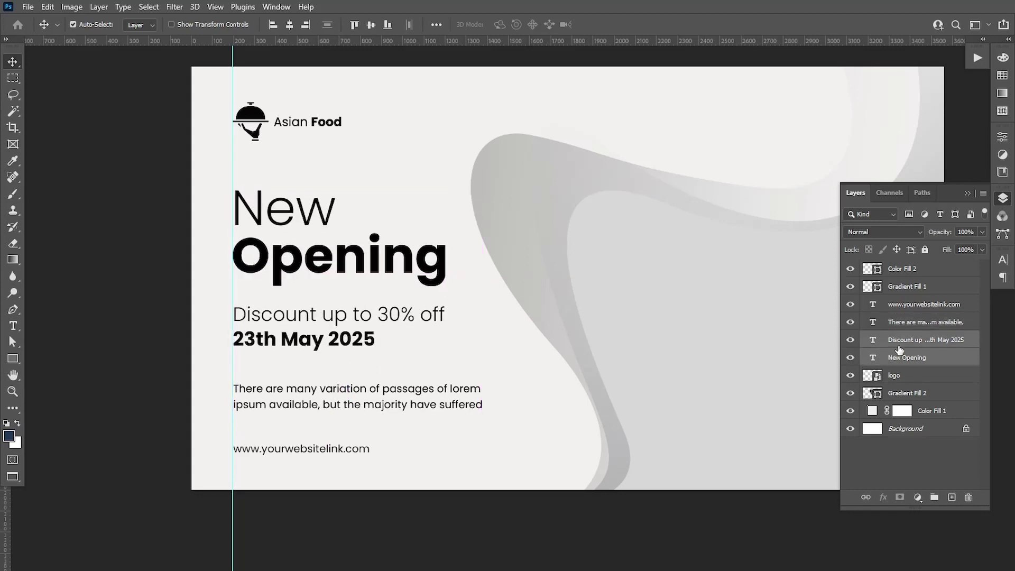
click(899, 343)
key(shift+Up)
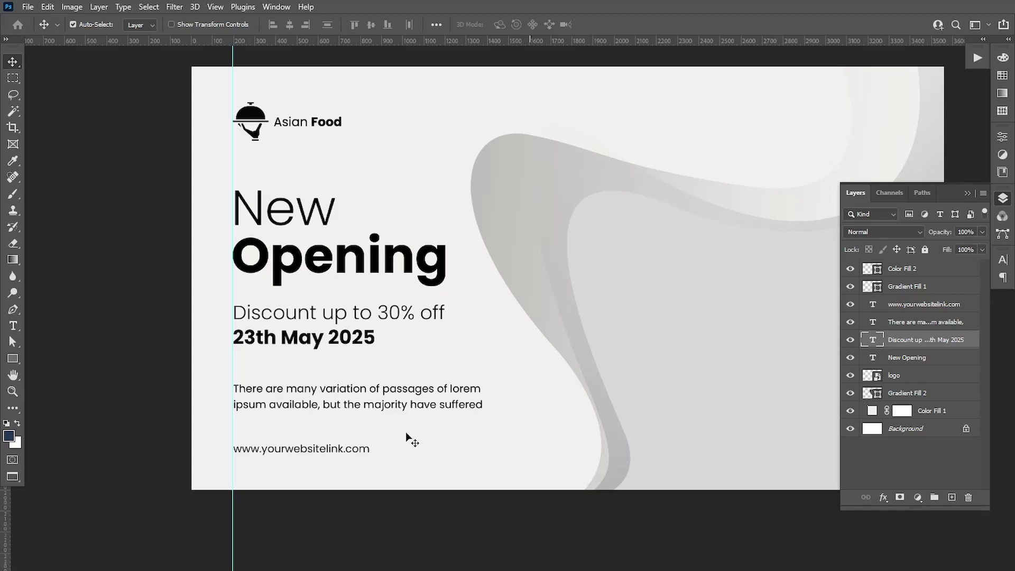
Fine-tune the body paragraph's vertical position with arrow-key nudges
drag(310, 411, 312, 412)
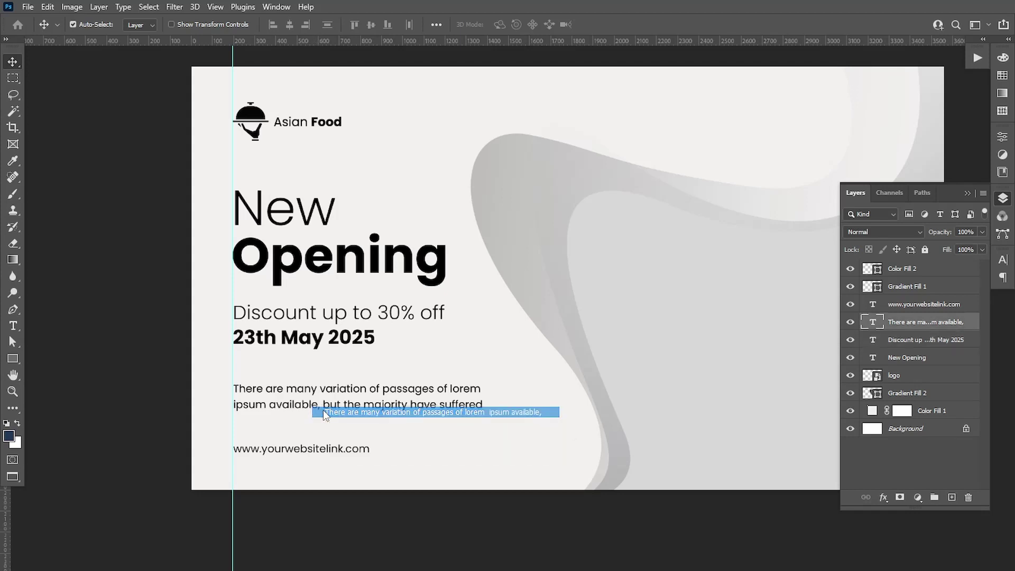
key(shift+Down)
key(Down)
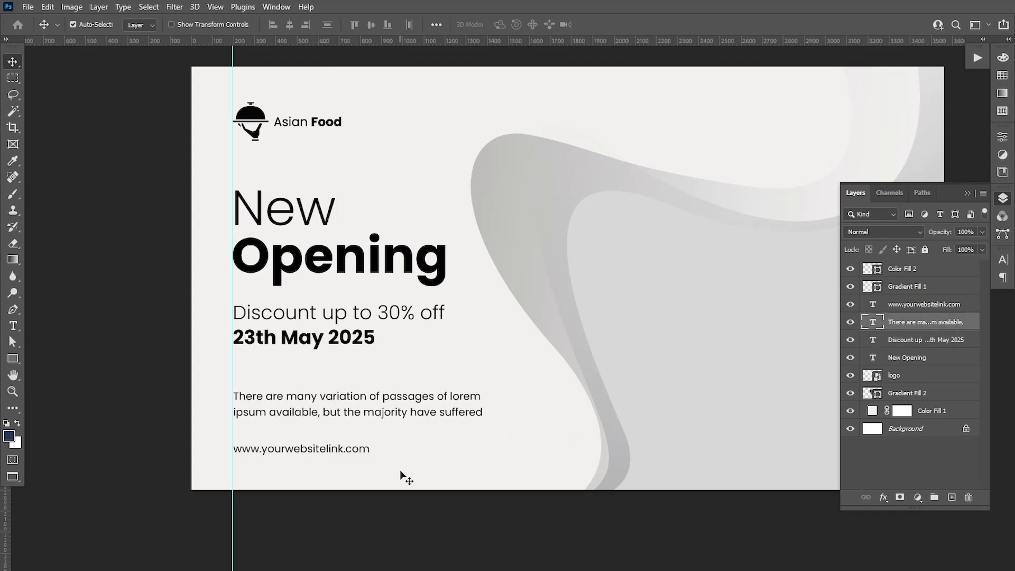
key(Down)
key(shift+Up)
key(shift+Up)
key(shift+Up)
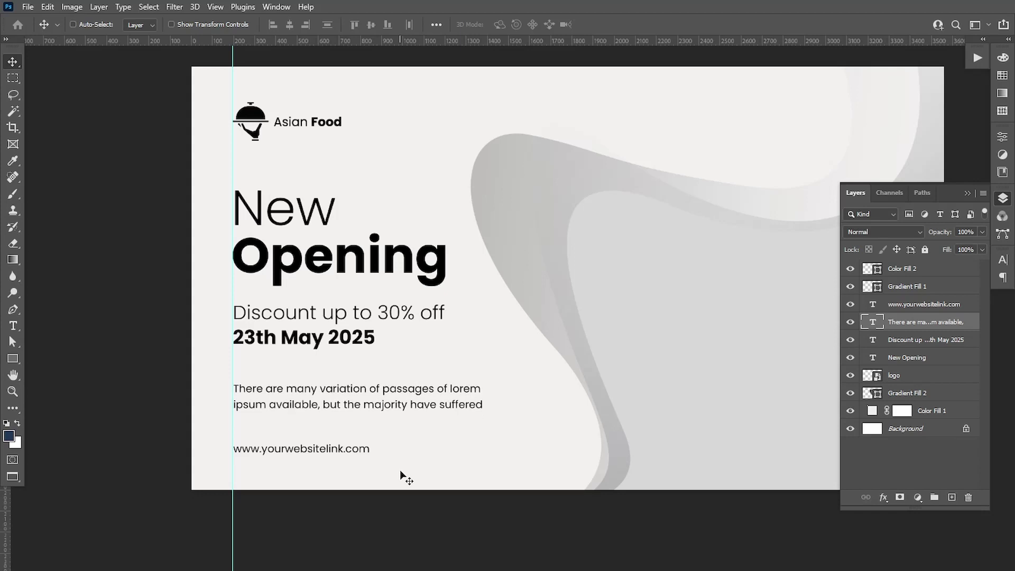
Move the website URL up closer to the body text and nudge the text-and-logo group down
right_click(340, 461)
click(339, 459)
drag(317, 455, 318, 450)
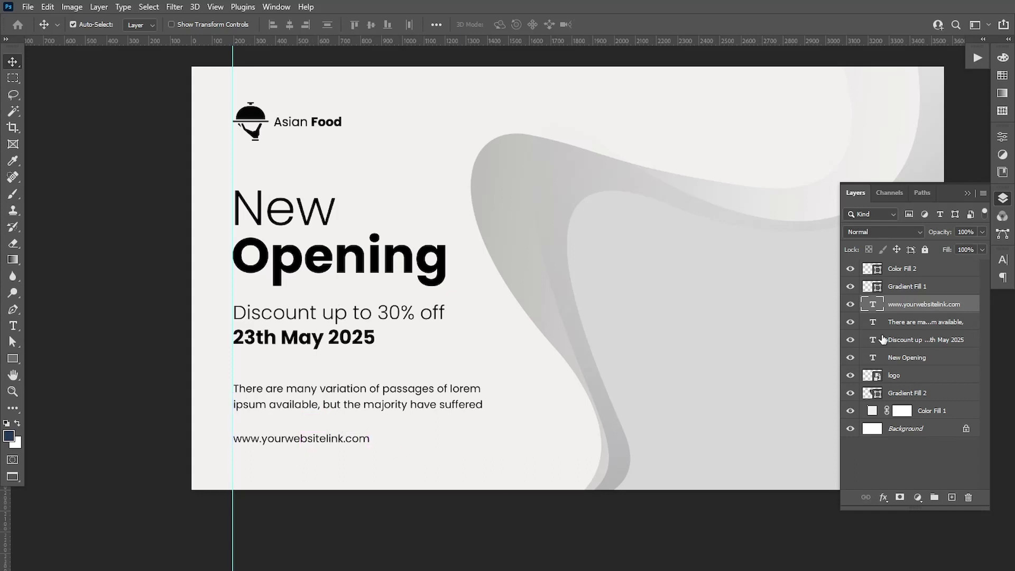
shift+click(899, 376)
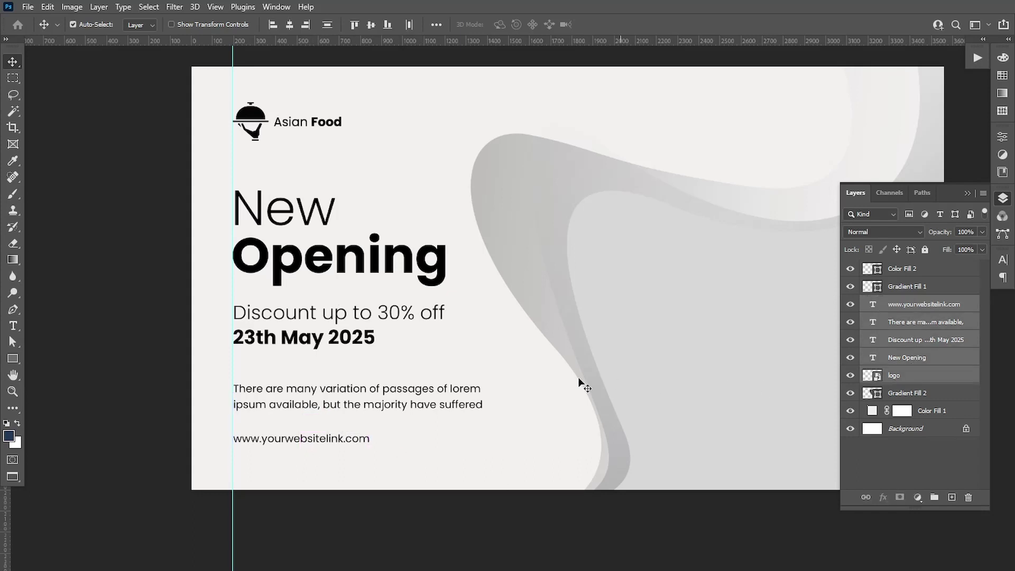
key(Down)
key(Down)
key(Down)
key(Down)
key(Down)
key(Down)
key(Down)
key(Down)
key(Down)
key(Down)
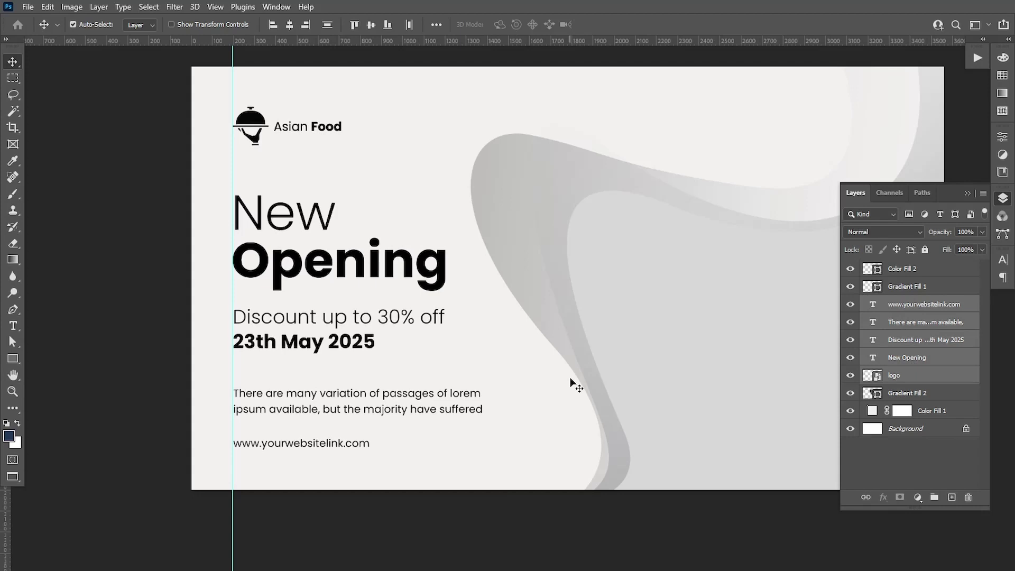
mouse_move(646, 368)
mouse_down()
mouse_move(588, 365)
mouse_move(544, 378)
mouse_up()
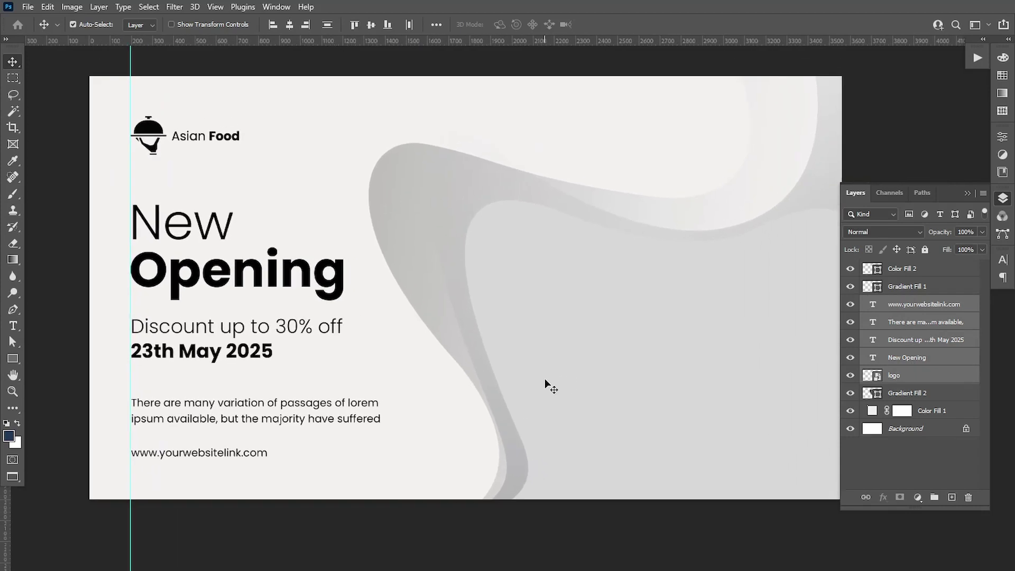
Embed dumpling photo image 01 at the banner's lower right, move its layer to the top, then hide it
click(31, 9)
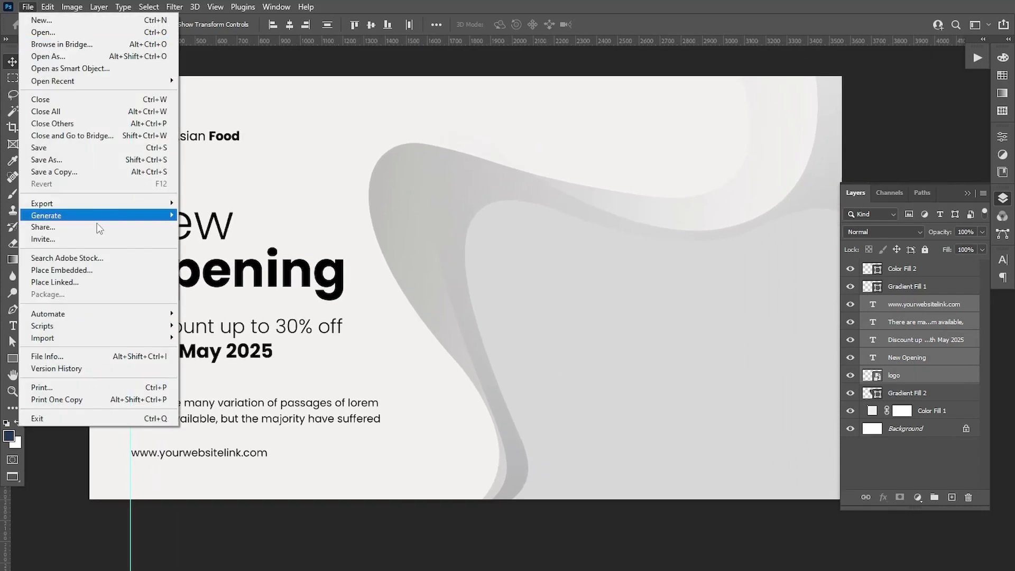
click(95, 266)
click(148, 106)
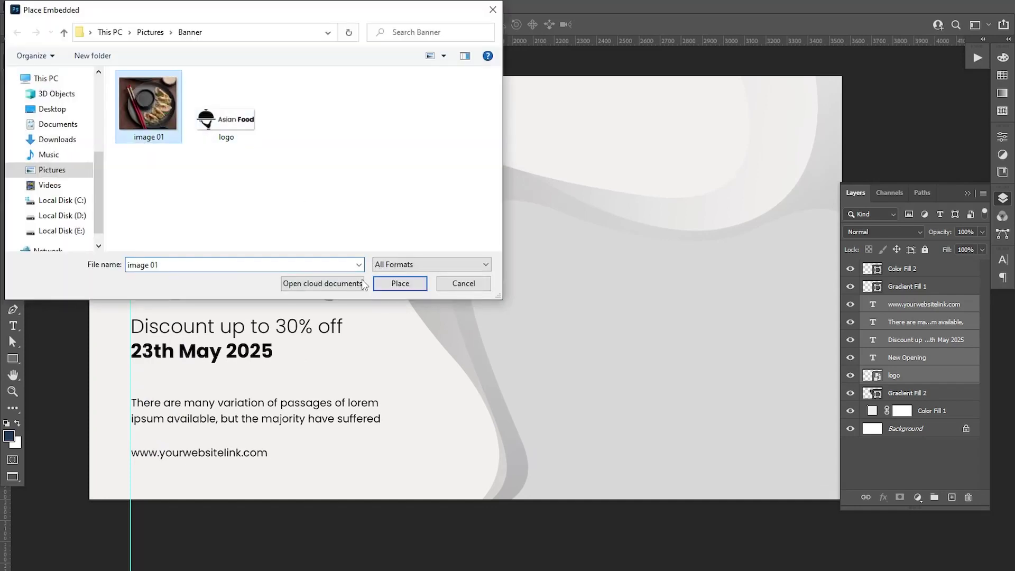
click(415, 283)
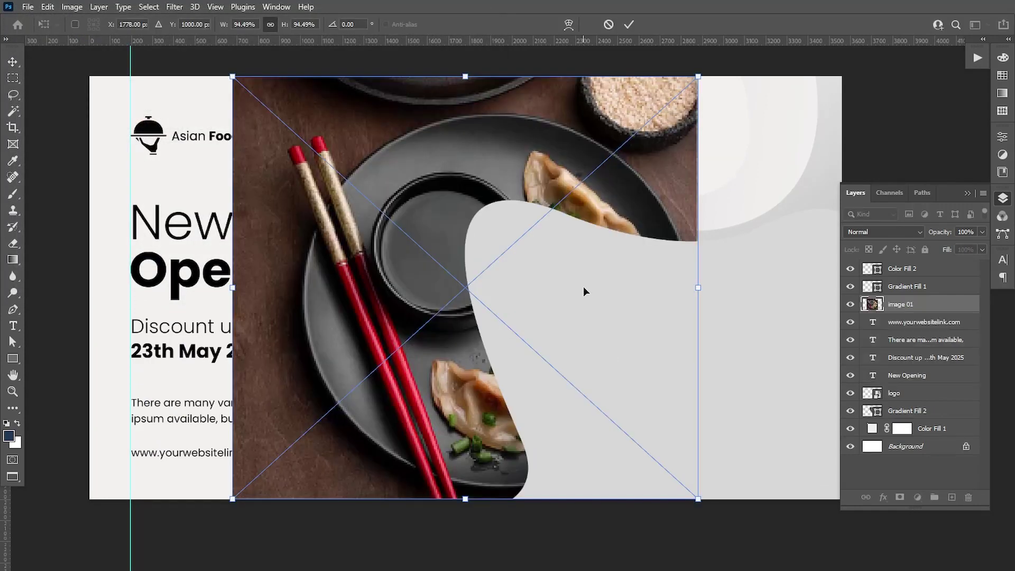
drag(458, 180, 663, 246)
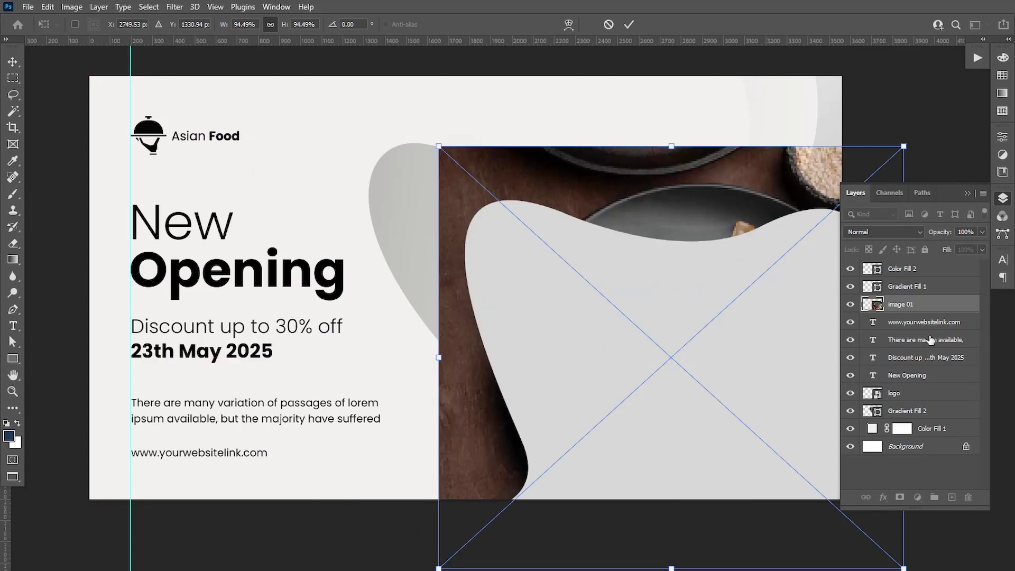
click(629, 24)
drag(893, 307, 905, 270)
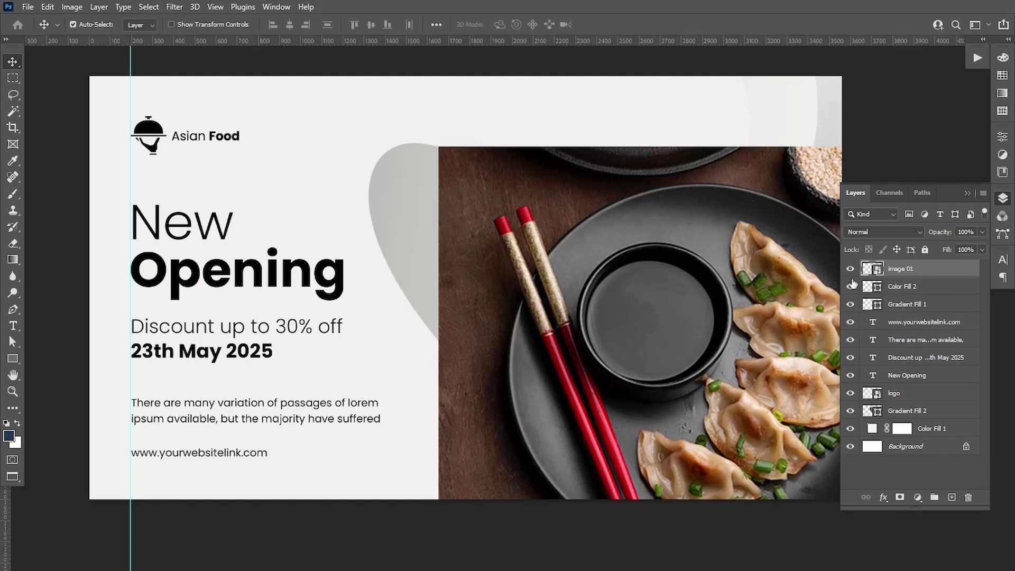
click(850, 268)
Recolour the Color Fill 2 inner wave shape to dark grey #4a4a4a
double_click(872, 285)
click(773, 370)
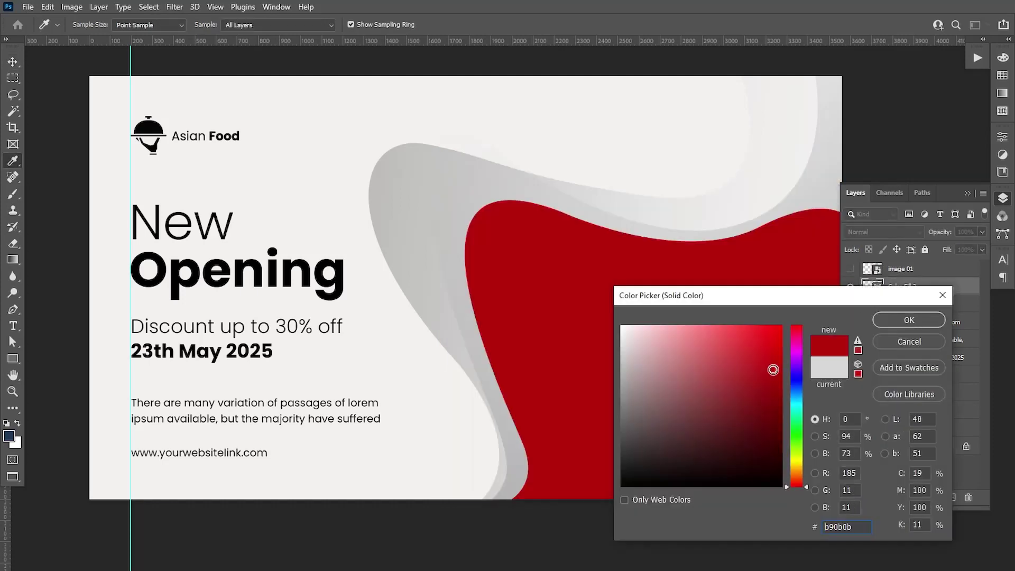
text(4a4a4a)
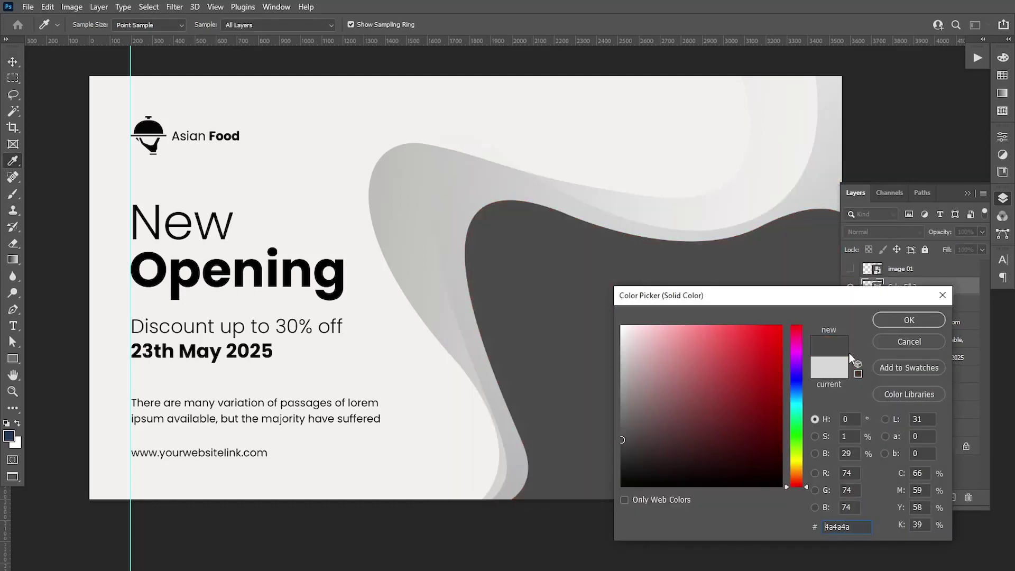
click(896, 320)
click(850, 286)
click(850, 286)
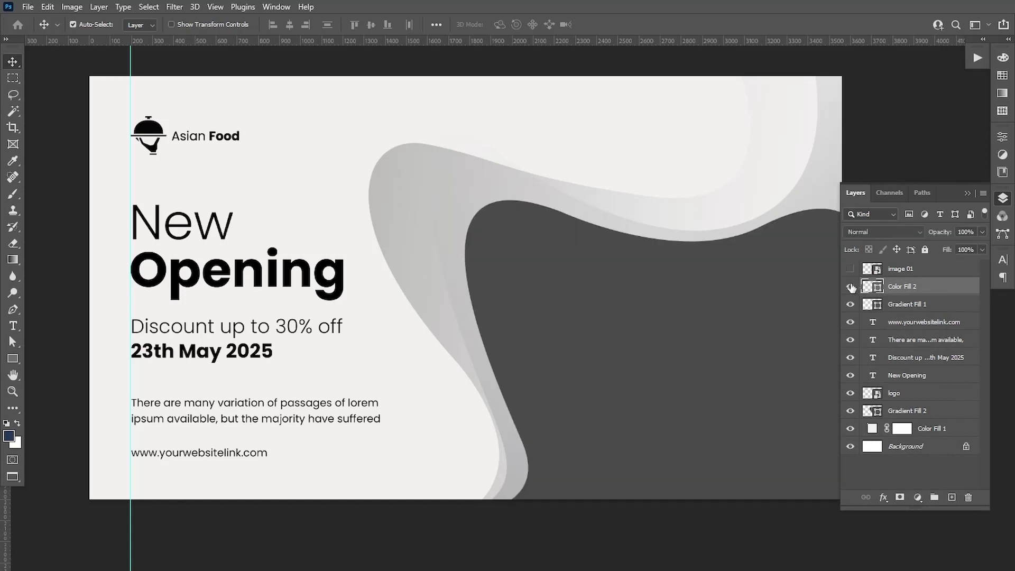
Show image 01 again and clip it to the wave shape as a clipping mask
drag(676, 284, 643, 278)
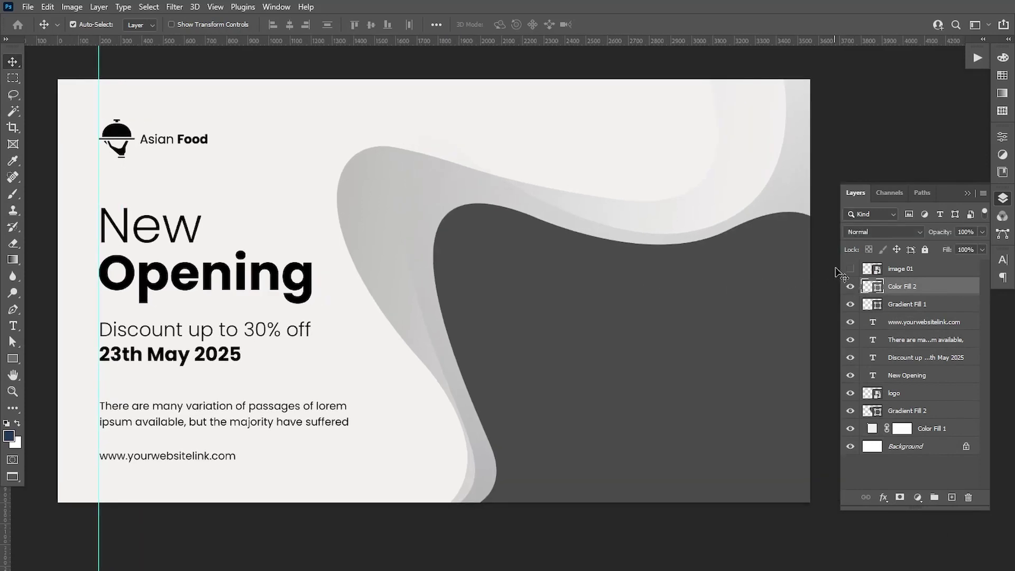
click(850, 269)
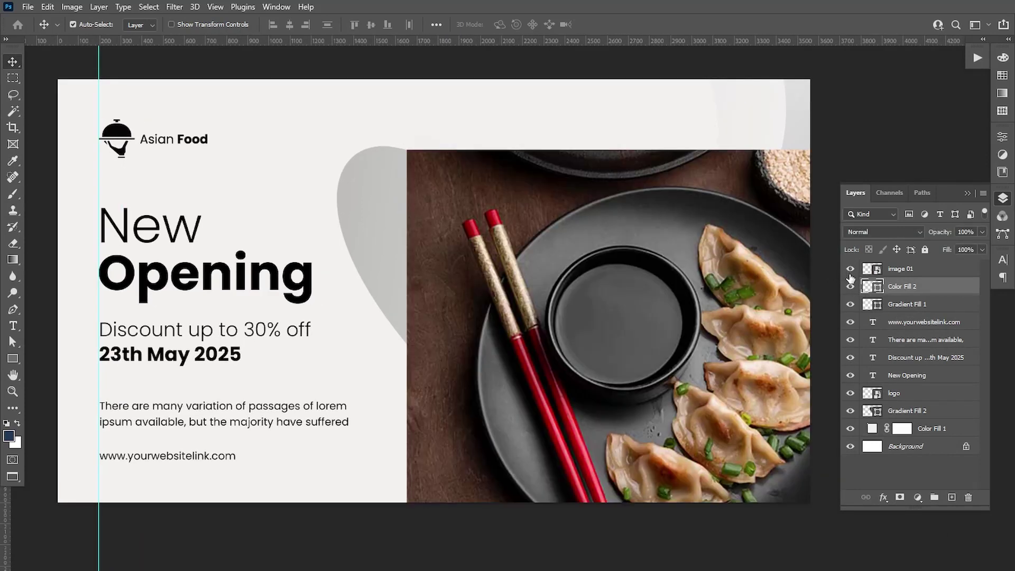
alt+click(892, 276)
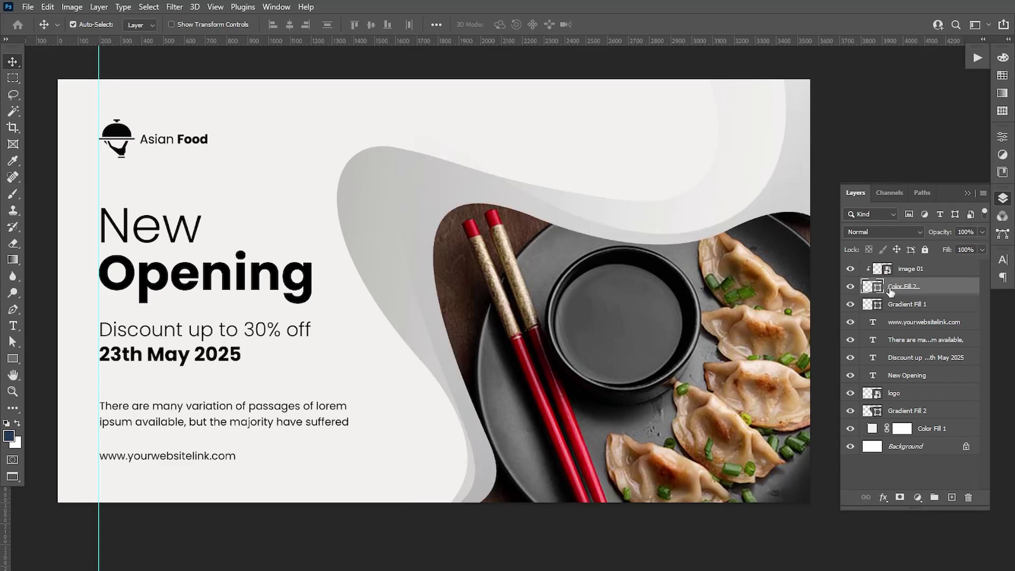
drag(613, 337, 559, 334)
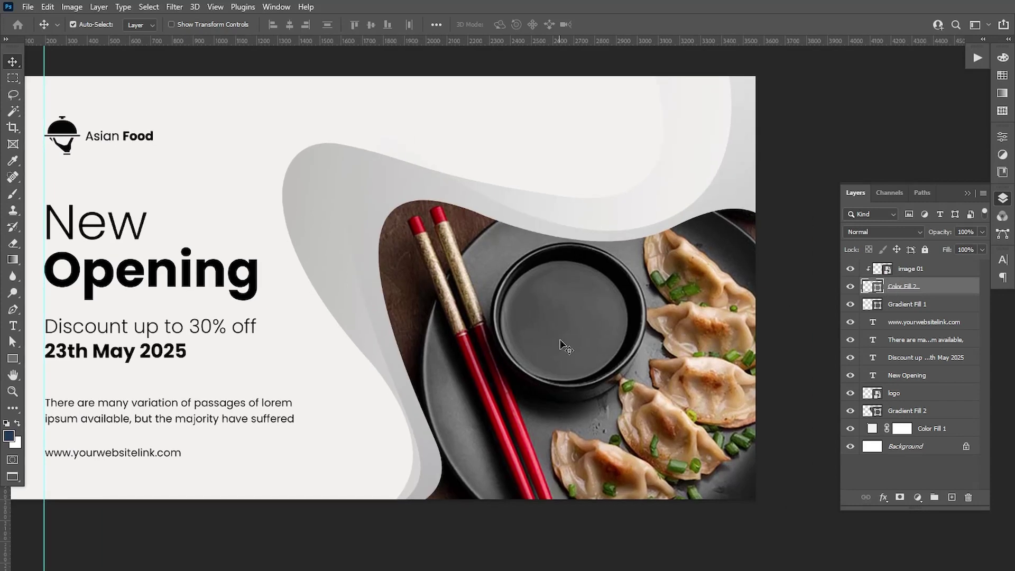
Free-transform the dumpling photo layer down to about 77% scale
click(904, 273)
key(ctrl+t)
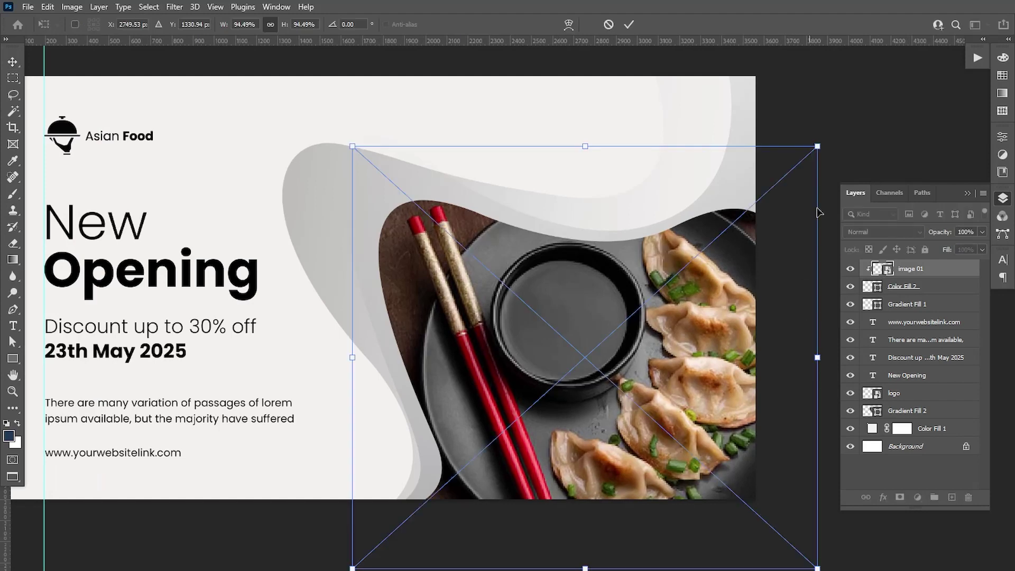
drag(820, 143, 753, 220)
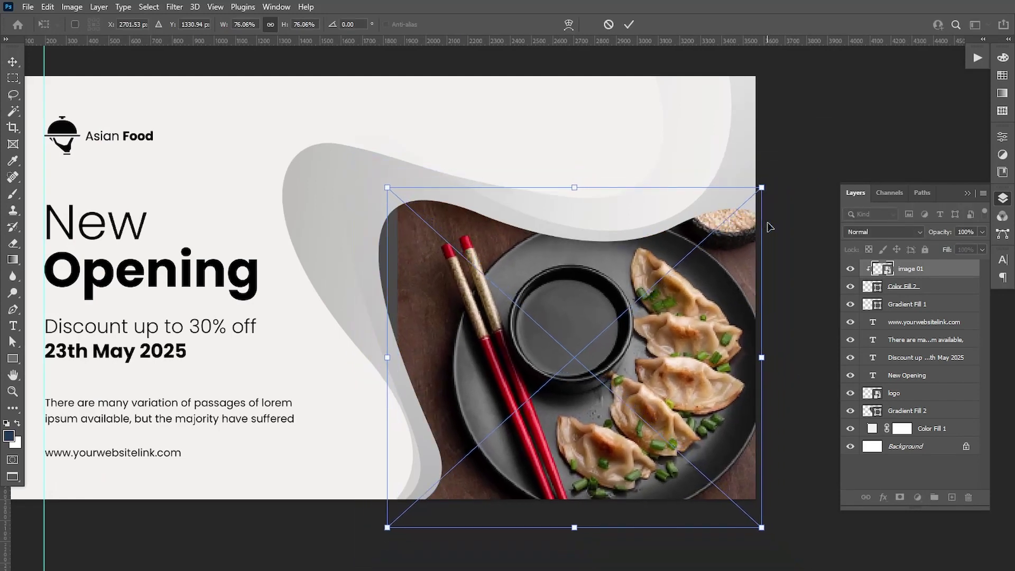
drag(758, 184, 757, 184)
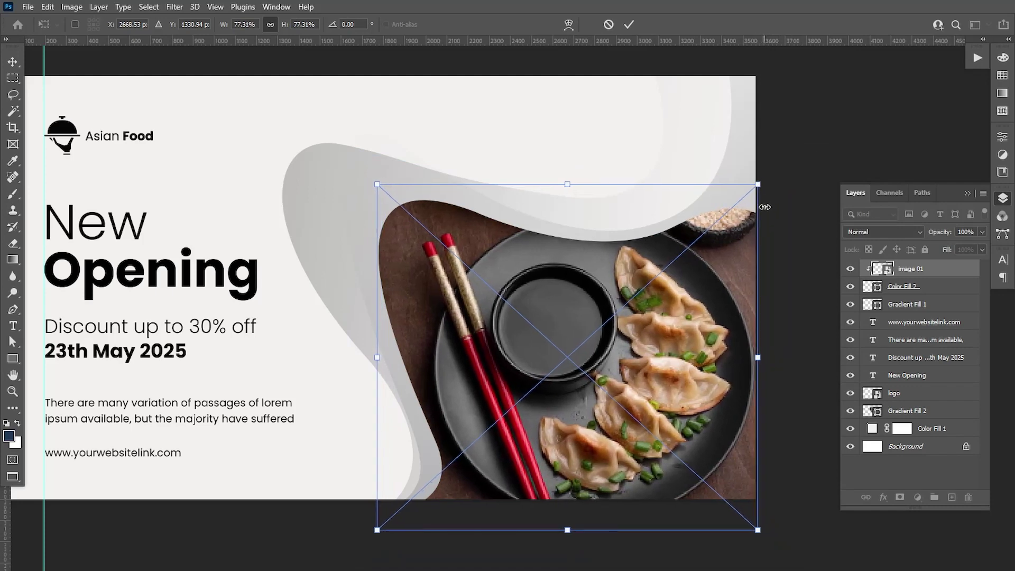
Nudge the photo vertically so the plate sits in the wave, commit, and check the full banner
key(shift+Down)
key(shift+Down)
key(shift+Down)
key(shift+Down)
key(shift+Down)
key(shift+Down)
key(shift+Down)
key(Down)
key(Down)
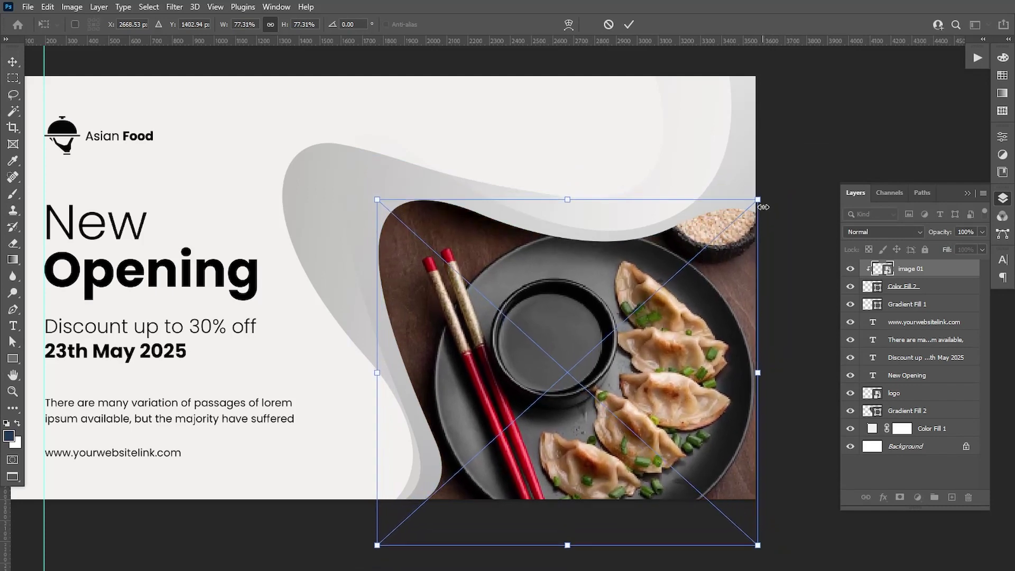
key(shift+Up)
key(Up)
key(Up)
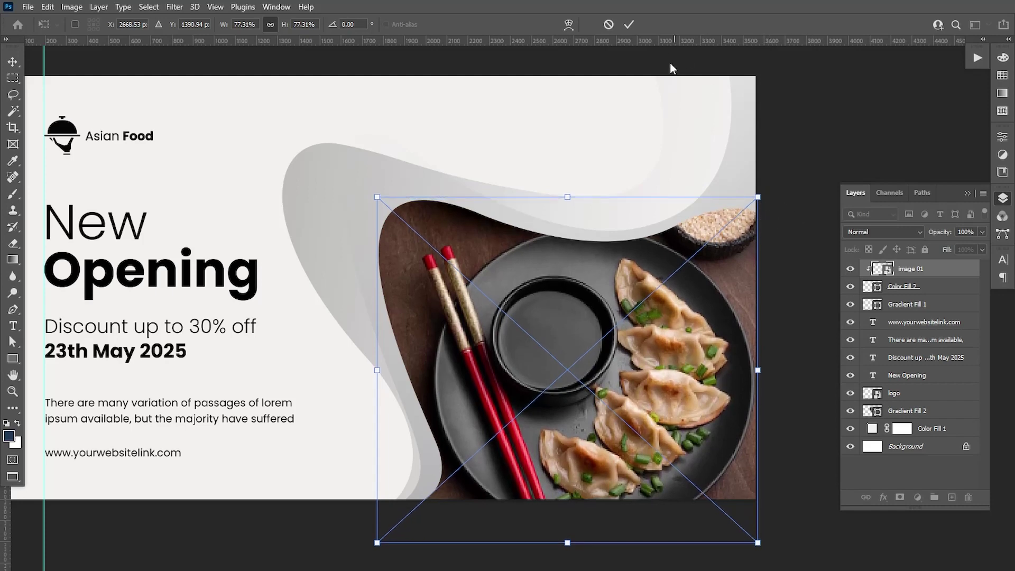
click(628, 24)
ctrl+alt+click(553, 370)
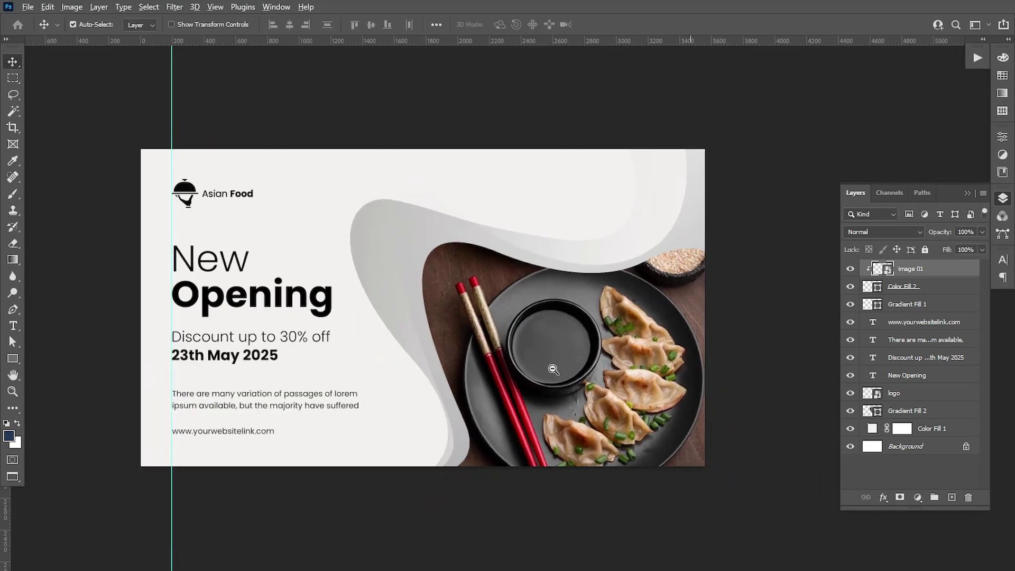
ctrl+click(370, 383)
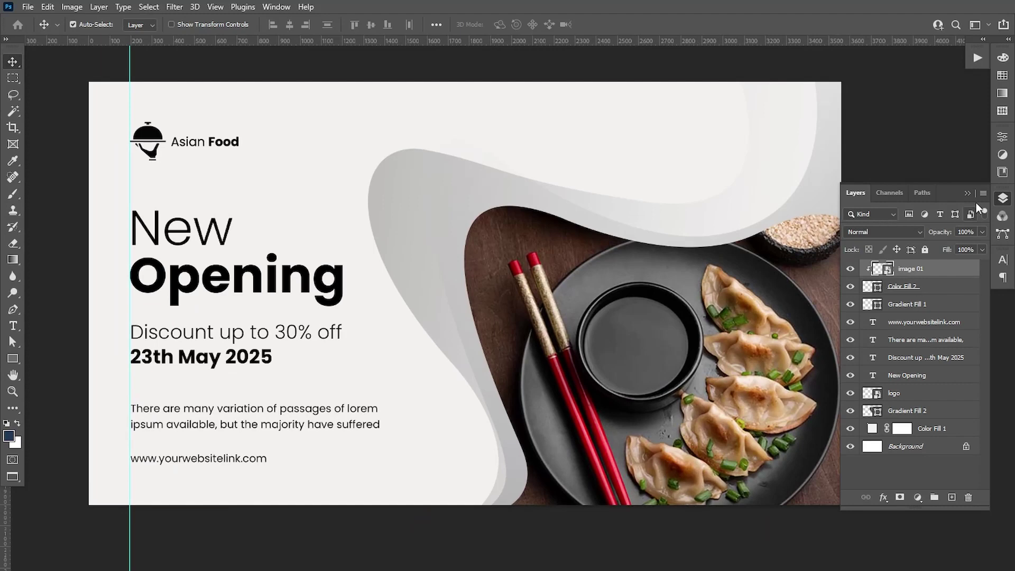
Collapse the Layers panel, clear the guide line, and turn off the rulers
click(968, 194)
click(215, 7)
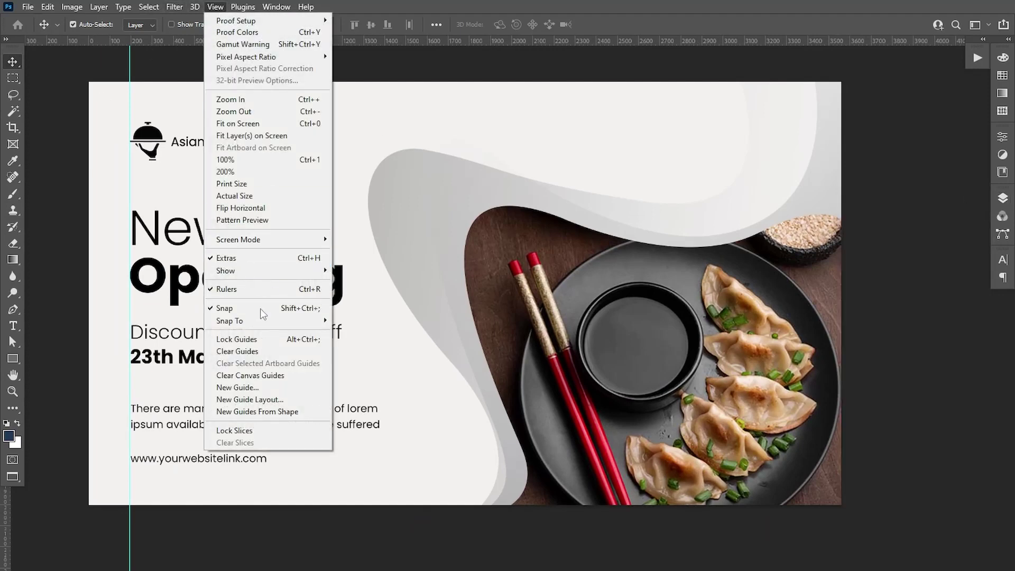
click(237, 351)
click(215, 6)
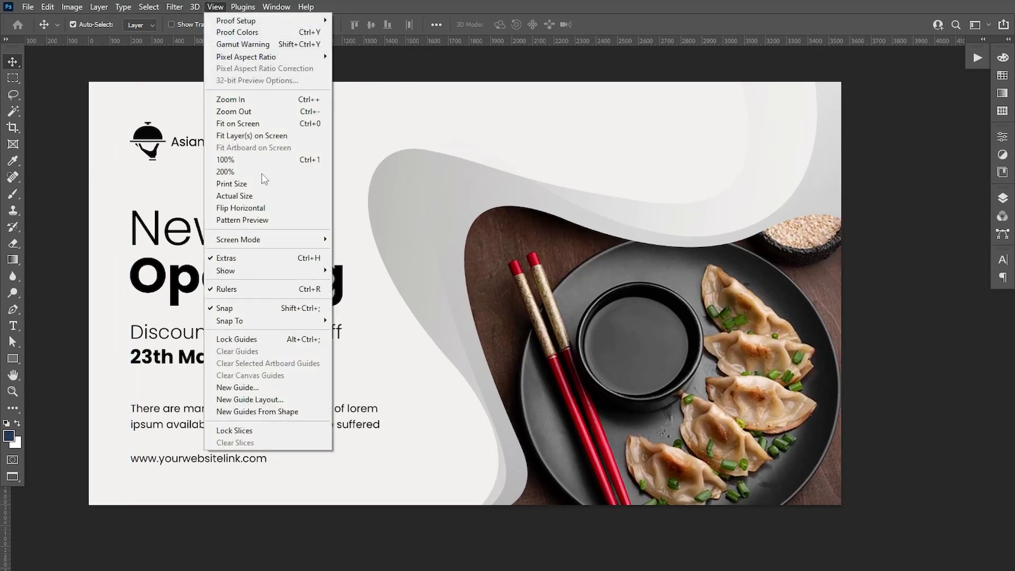
click(232, 289)
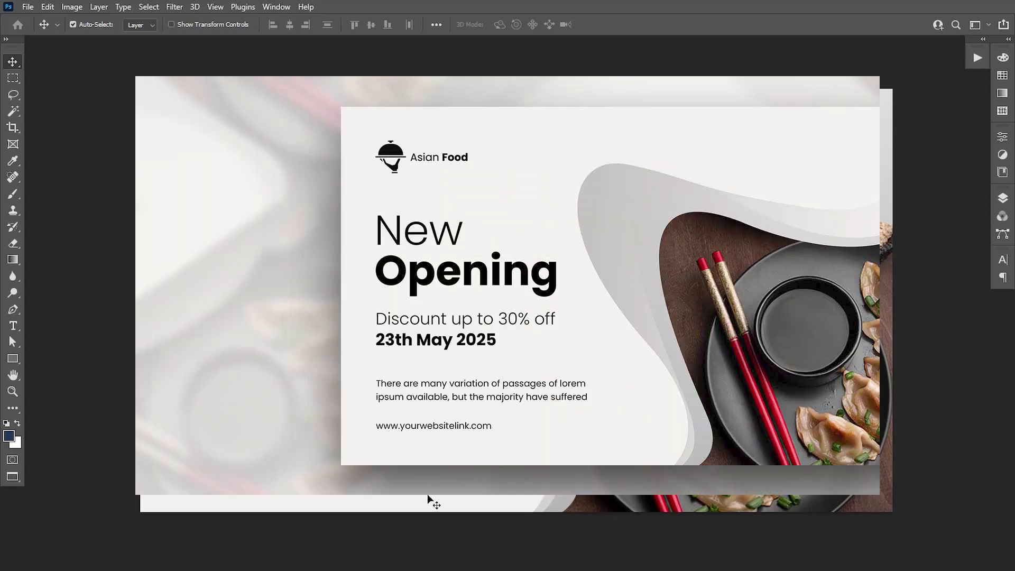